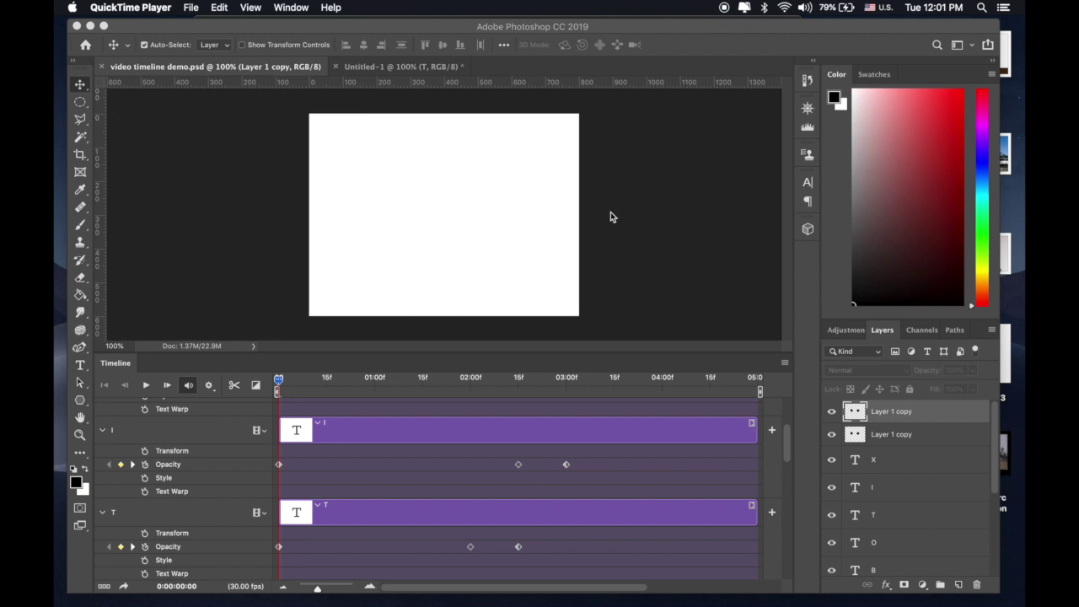
Play the finished ROBOTIX logo animation and examine the opacity keyframes on the letter tracks.
click(145, 385)
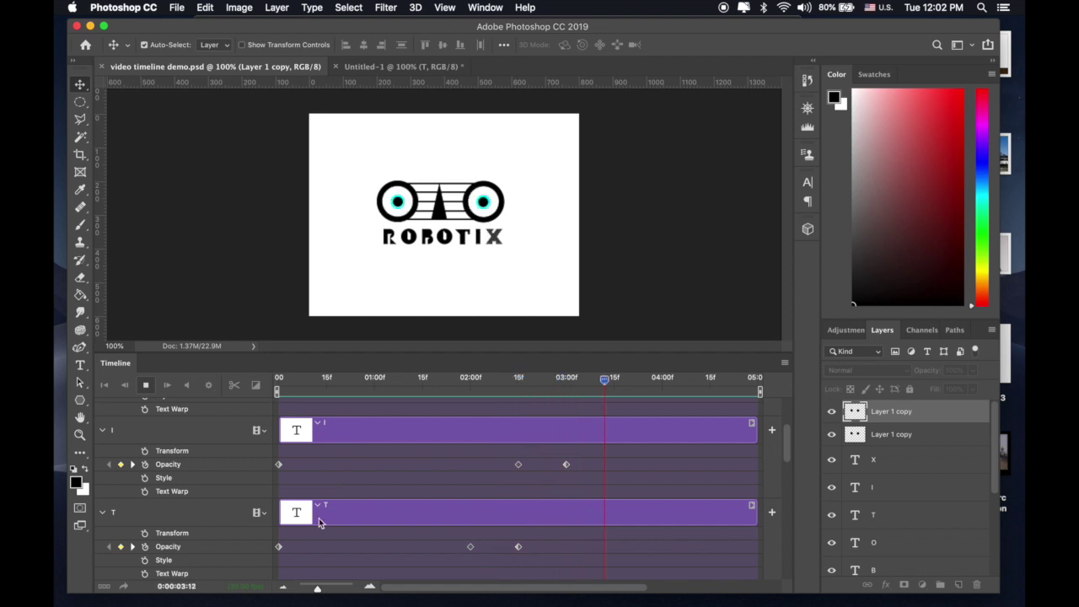
scroll(787, 455, up, 5)
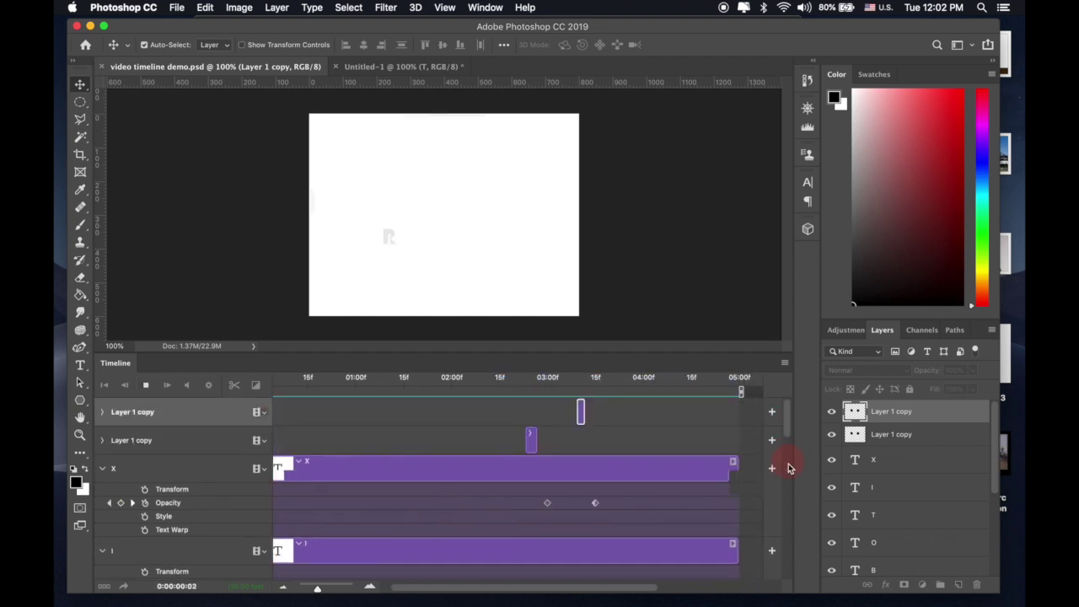
scroll(788, 468, down, 5)
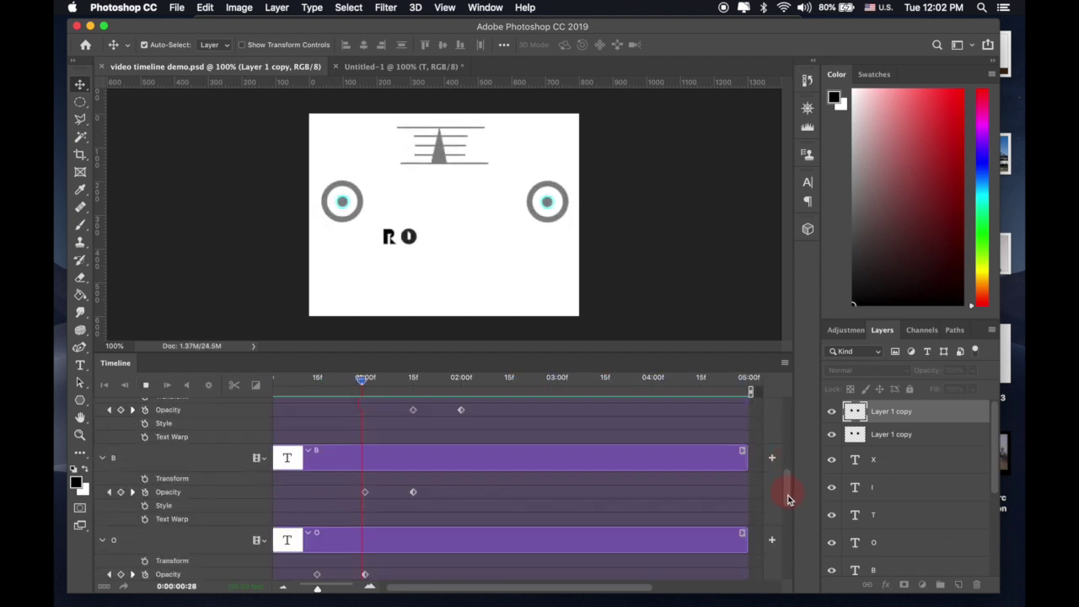
scroll(787, 502, down, 4)
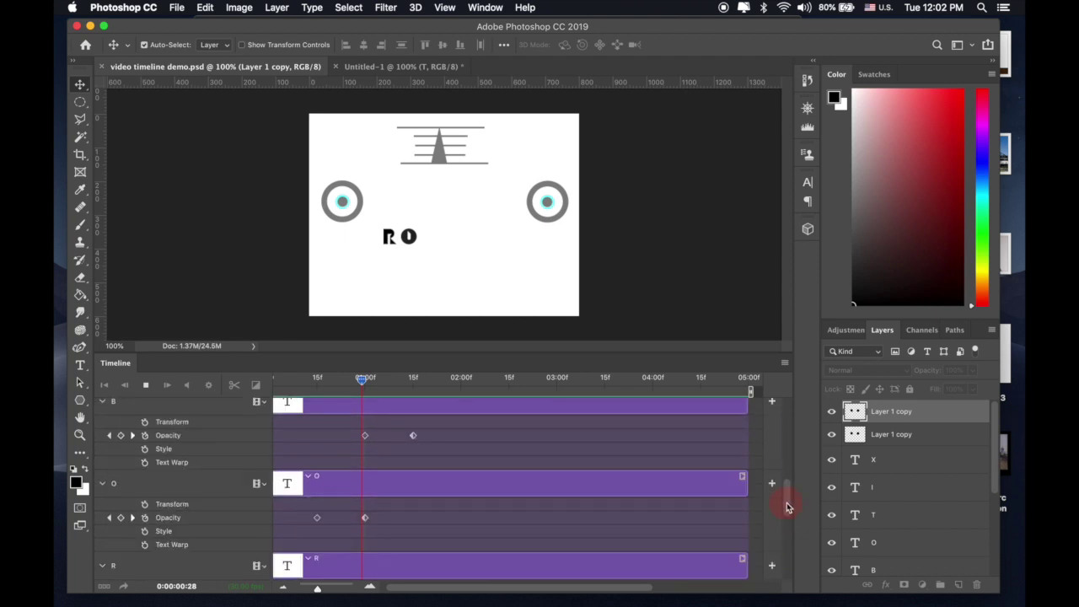
scroll(787, 507, up, 3)
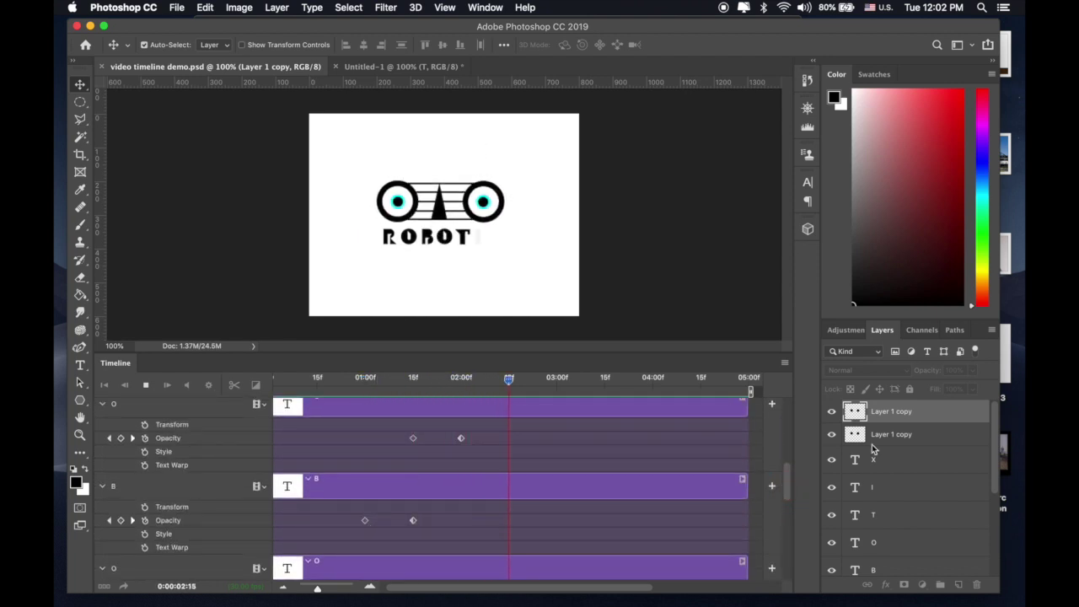
scroll(789, 501, down, 2)
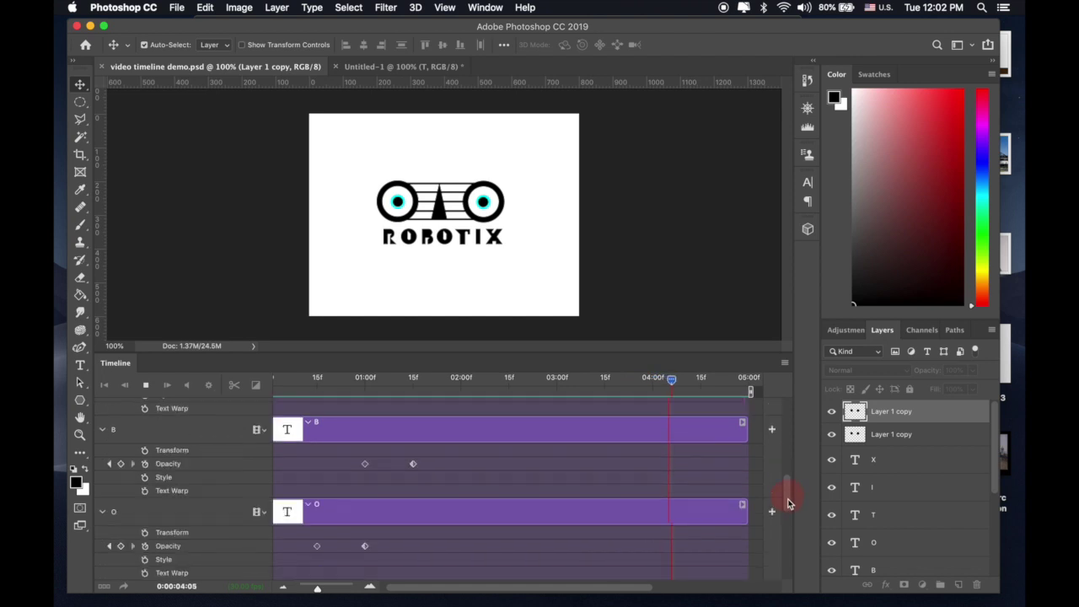
scroll(787, 503, up, 3)
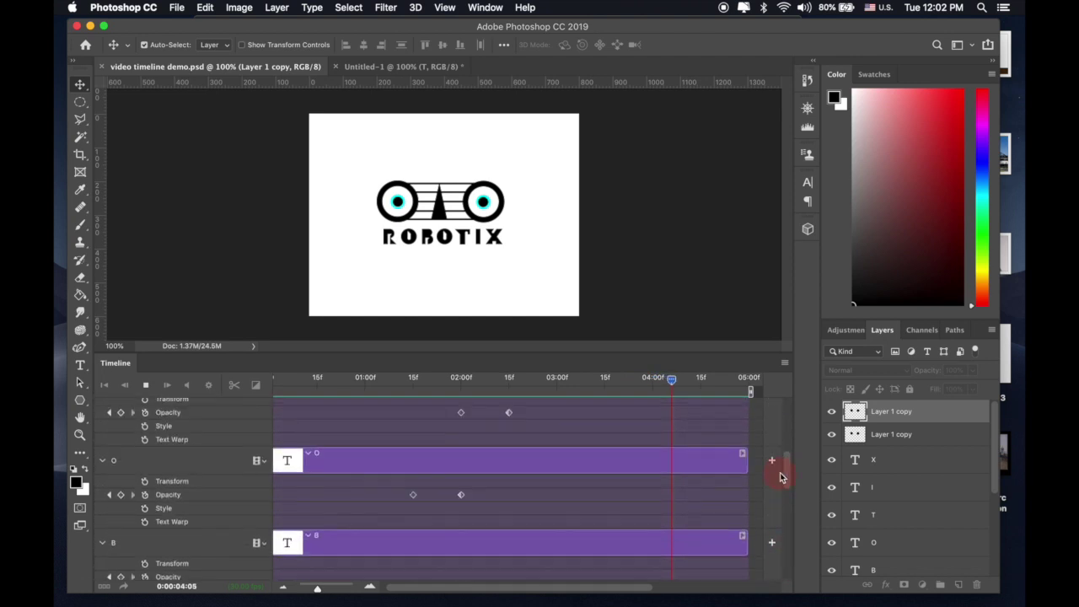
scroll(780, 477, up, 2)
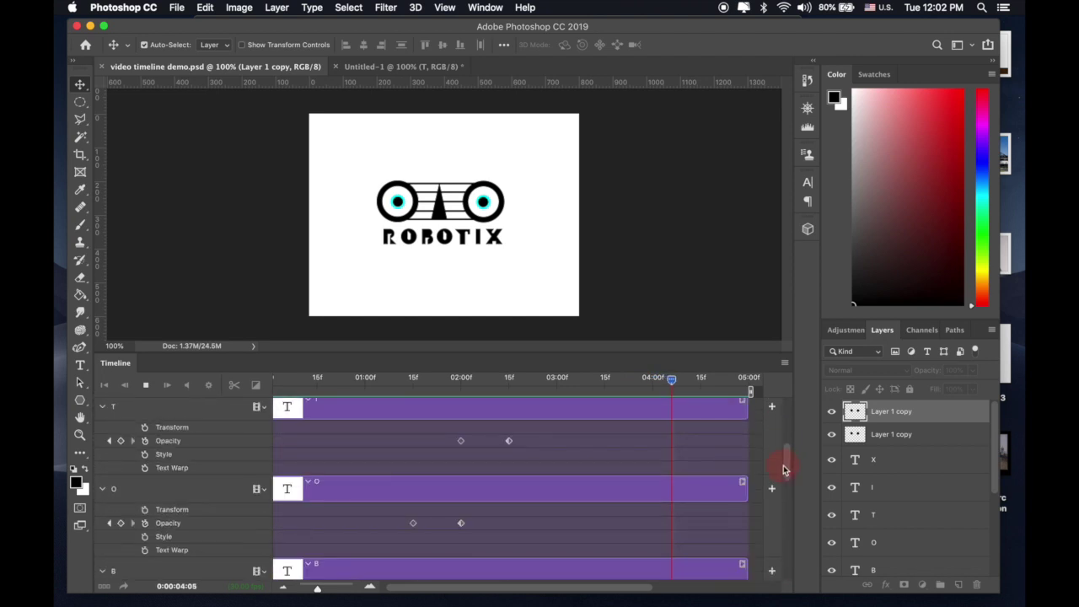
Replay the finished animation, comparing the T and O opacity keyframes with how the letters fade in, and end on stopped playback.
key(space)
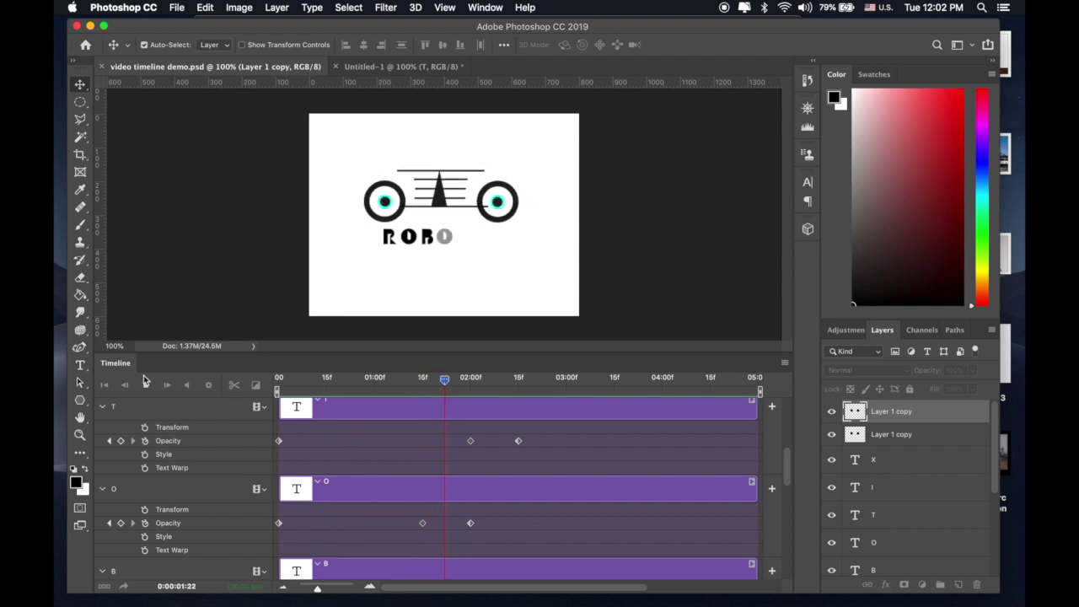
key(space)
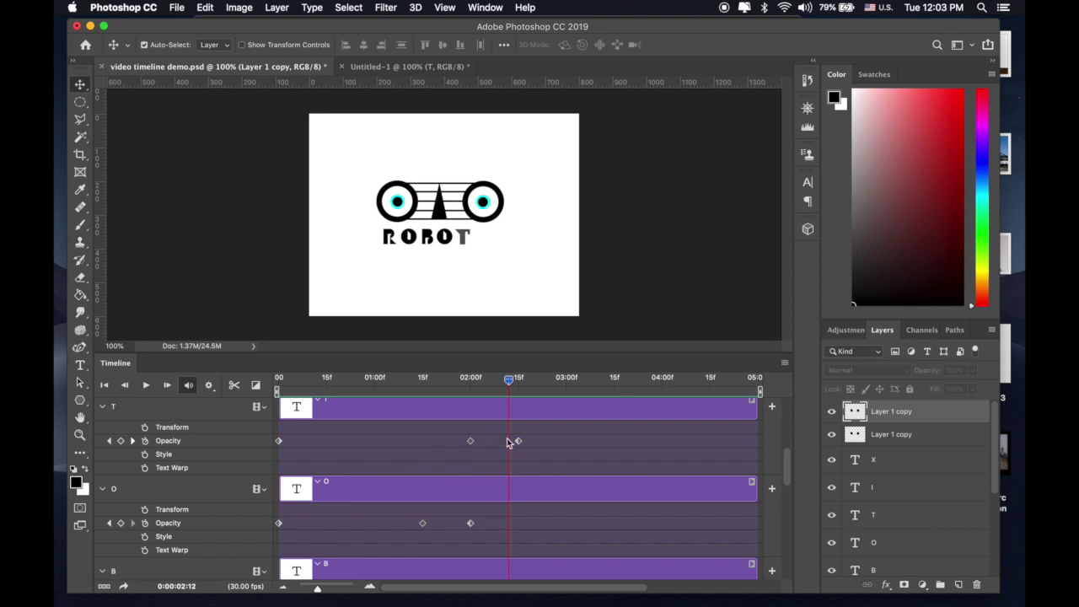
click(146, 386)
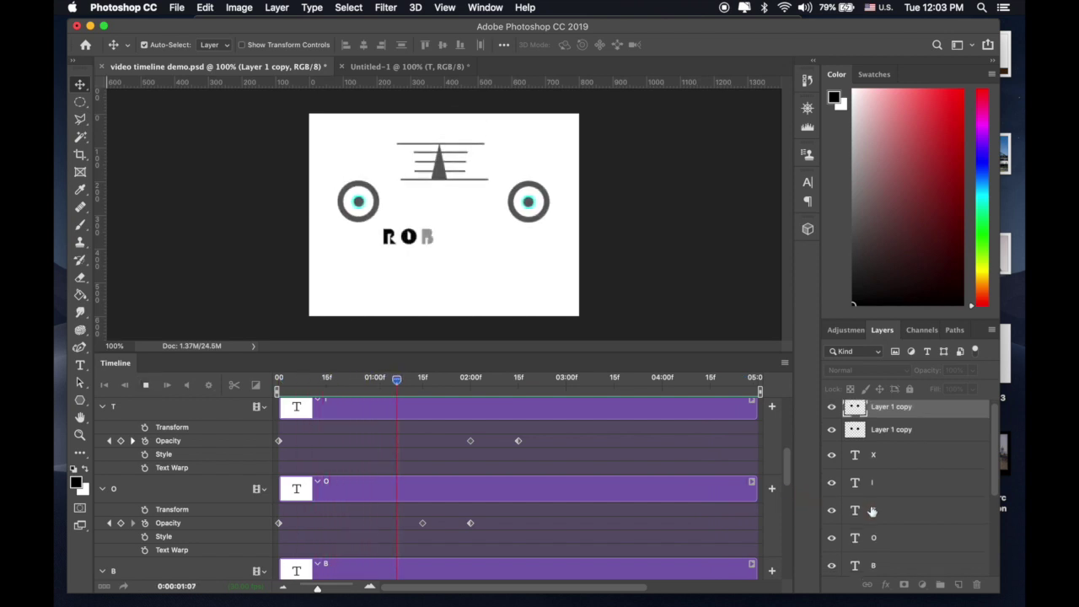
scroll(785, 474, down, 3)
scroll(785, 476, up, 3)
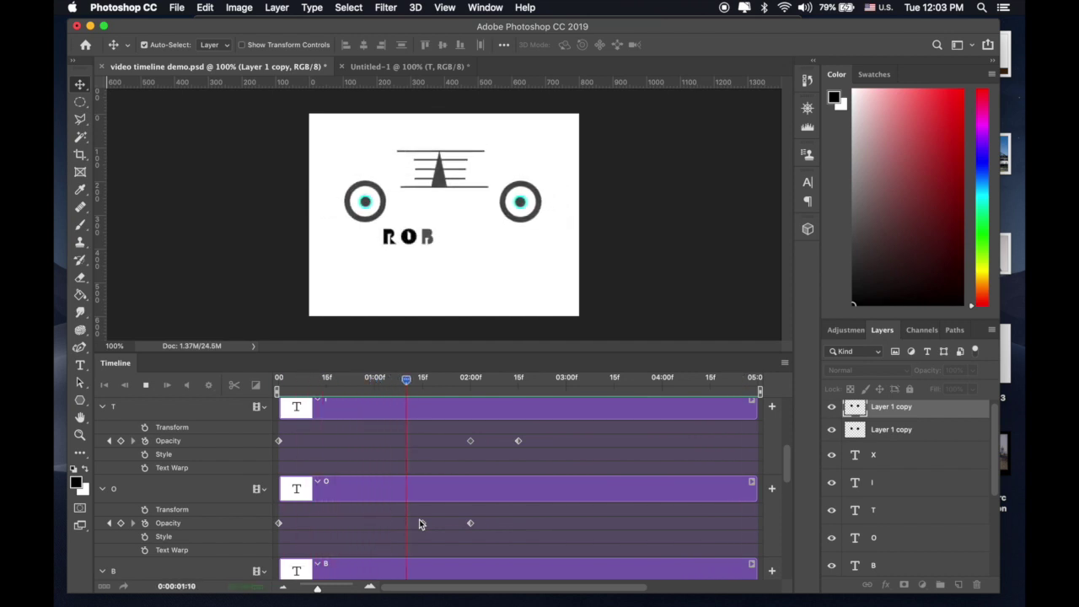
click(145, 385)
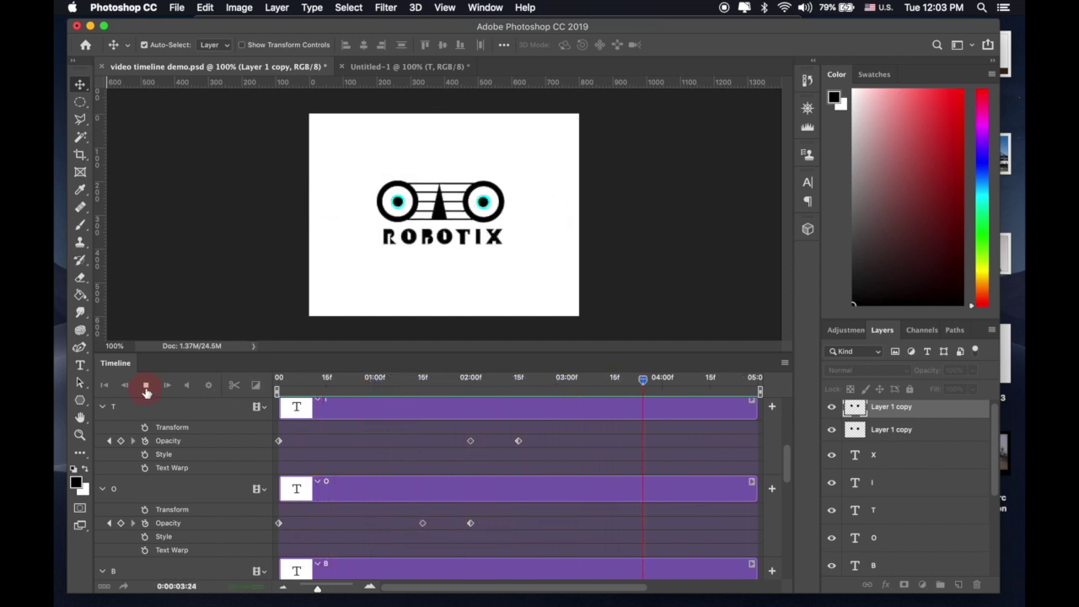
Switch to the Untitled-1 document, hide the timeline, and look through its separate letter, nose and eye layers.
click(377, 67)
click(487, 8)
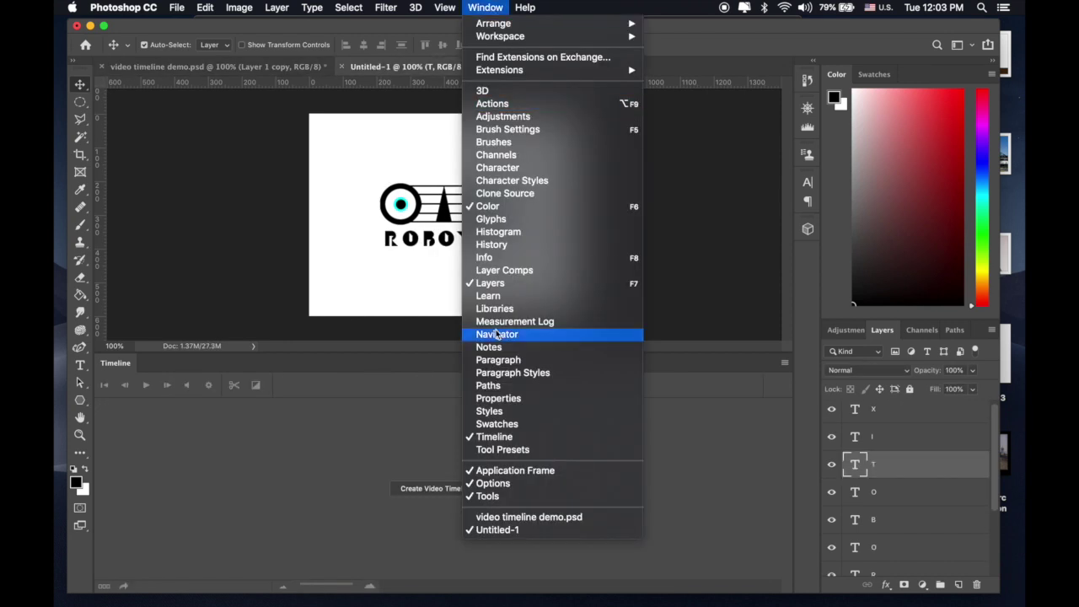
click(494, 438)
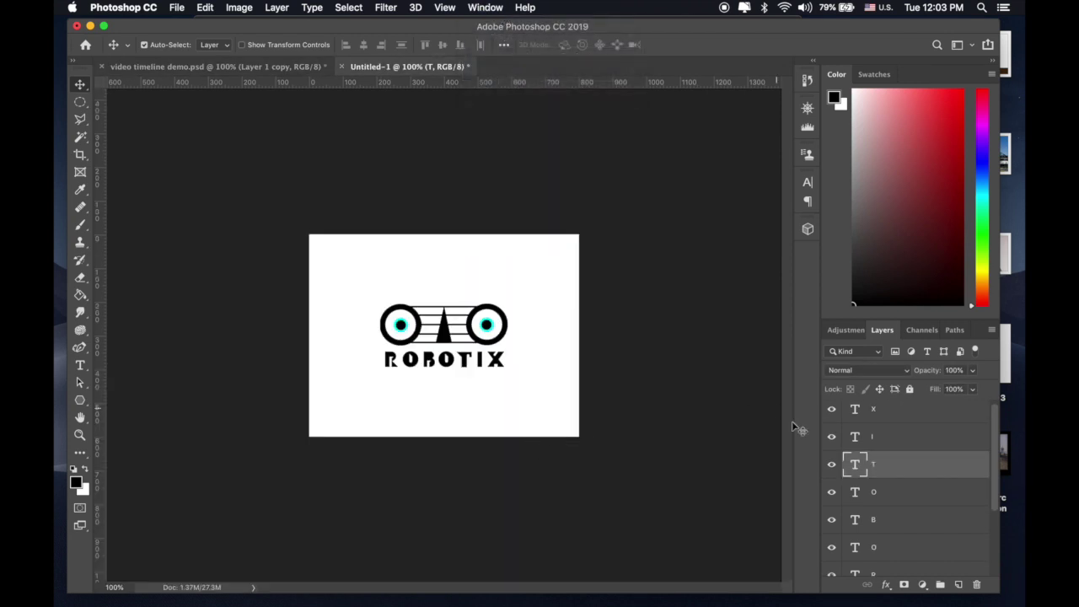
scroll(903, 476, down, 3)
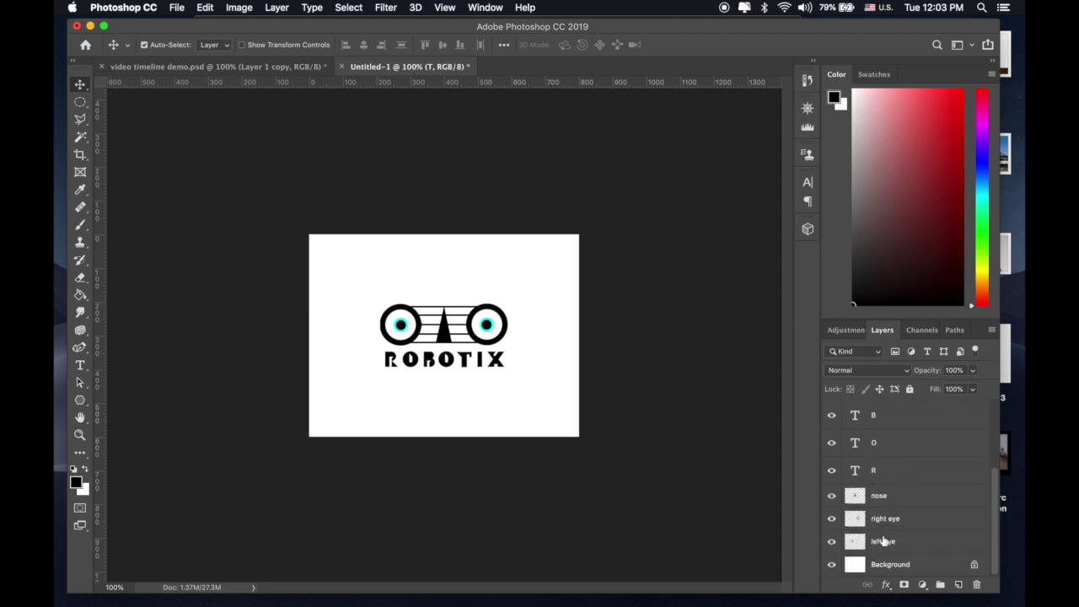
scroll(876, 499, up, 2)
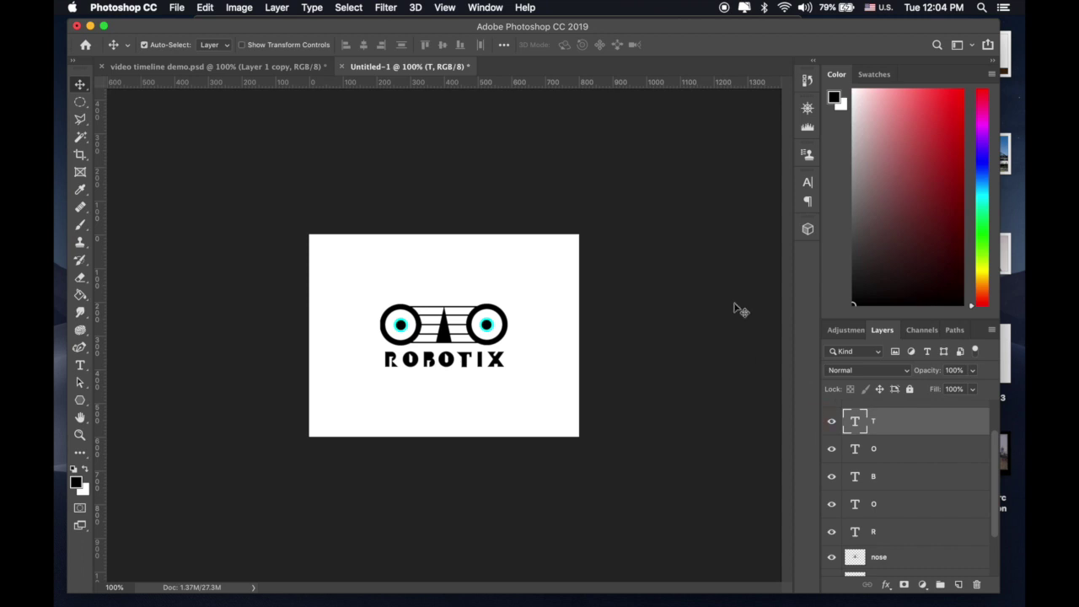
Show the timeline again and create a video timeline for the Untitled-1 logo layers.
key(super+equal)
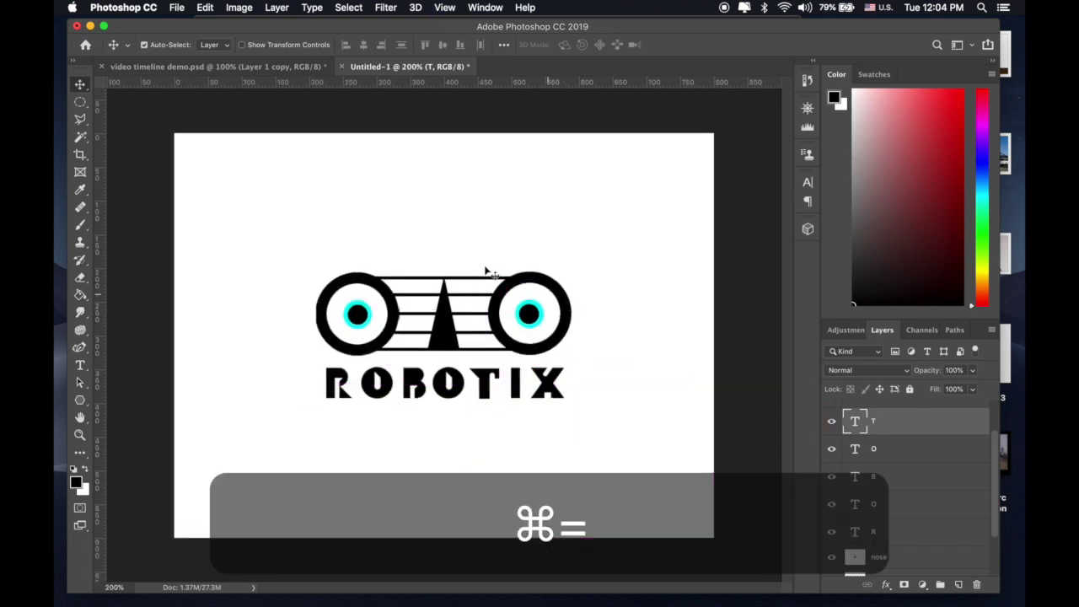
click(486, 8)
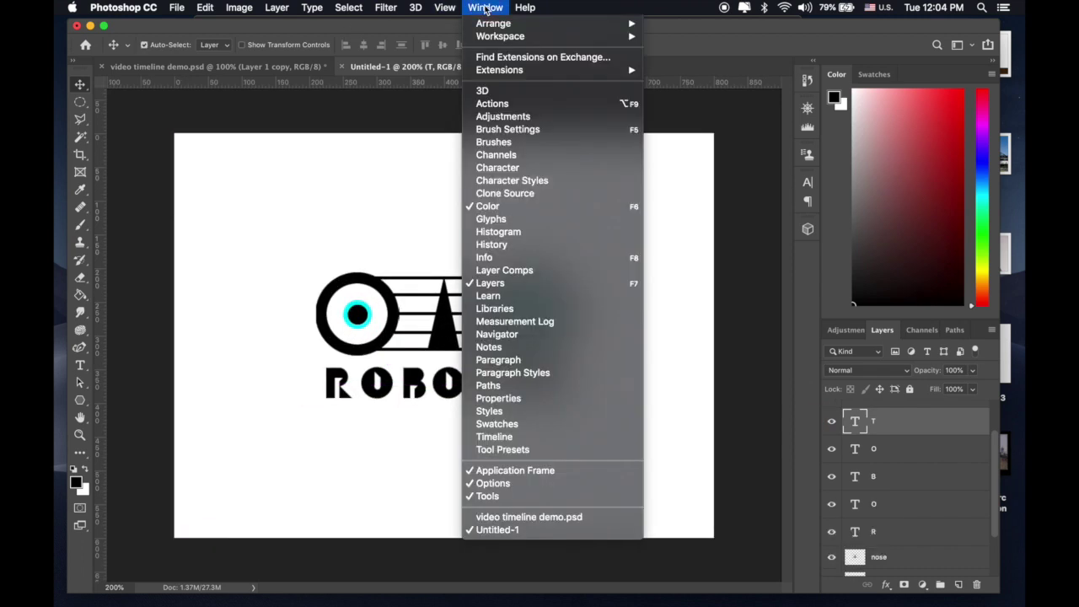
click(487, 437)
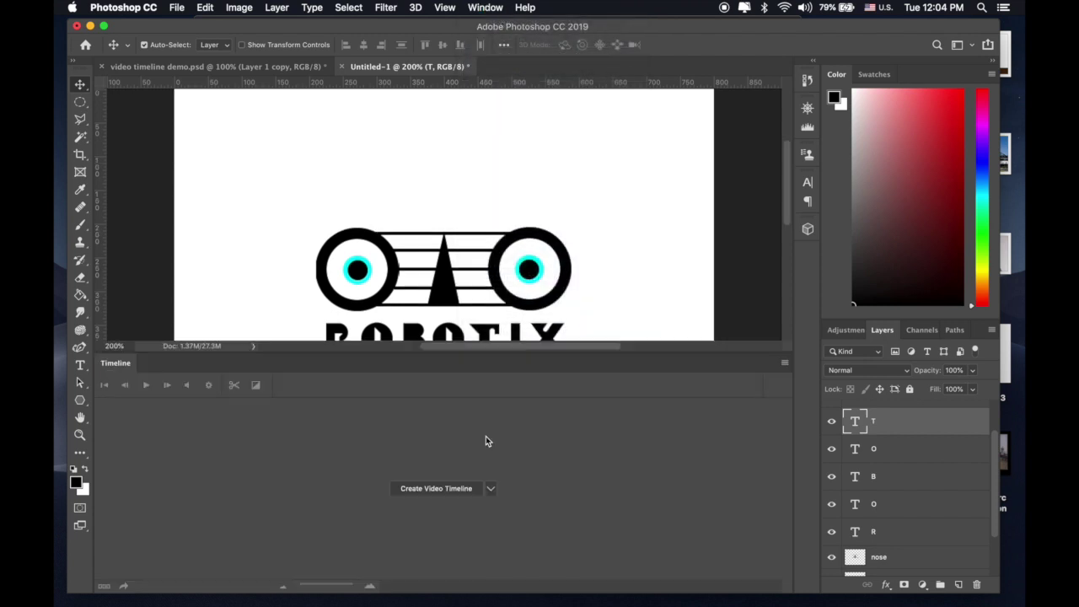
click(491, 489)
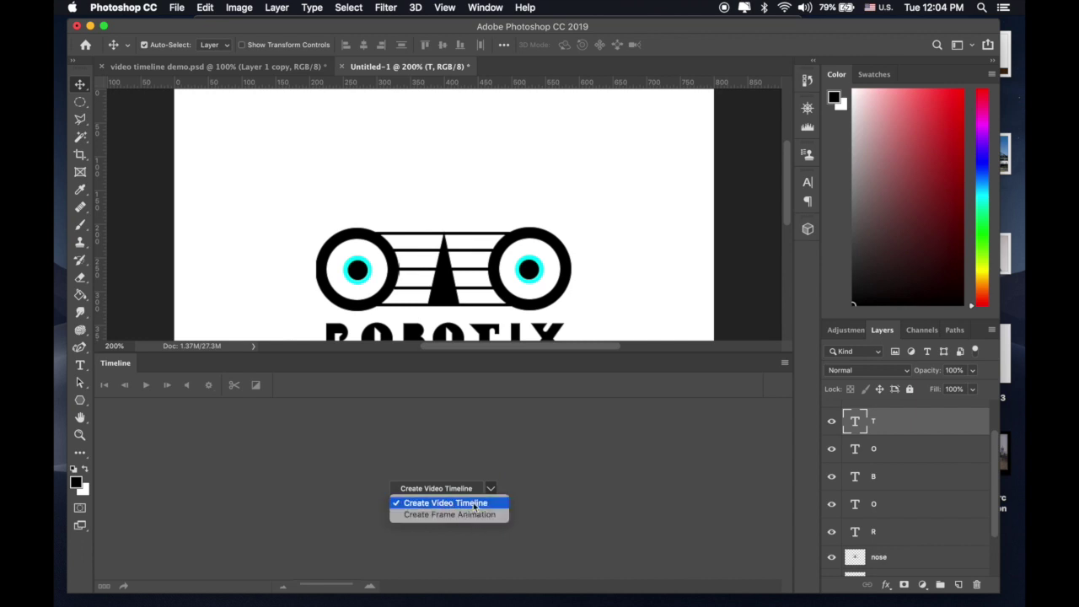
click(424, 503)
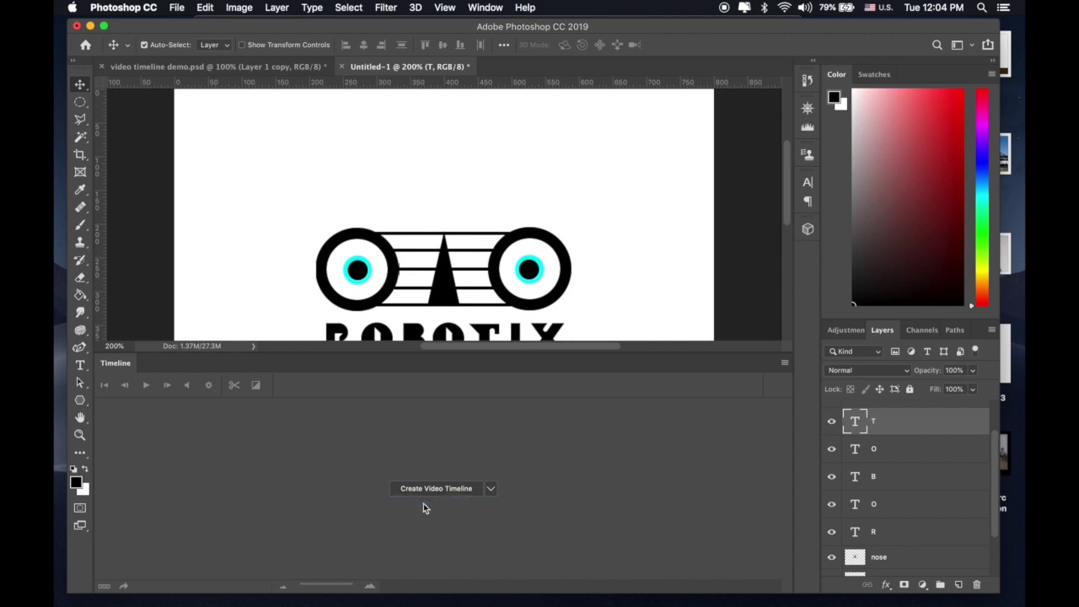
click(424, 491)
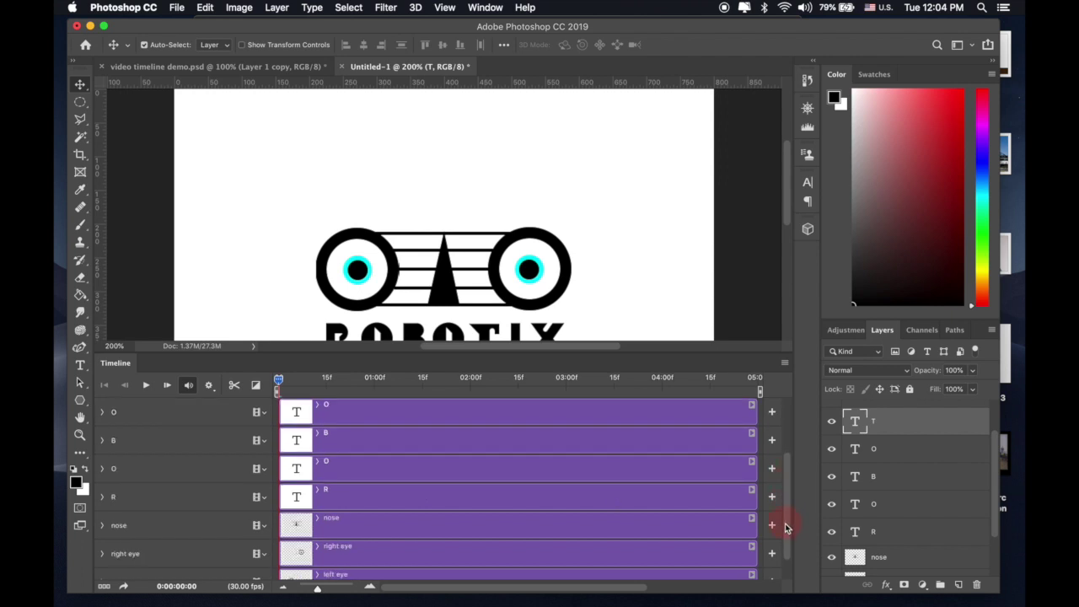
Examine the layer tracks, magnifying the time scale to individual frames and restoring the view of the full five seconds.
click(774, 468)
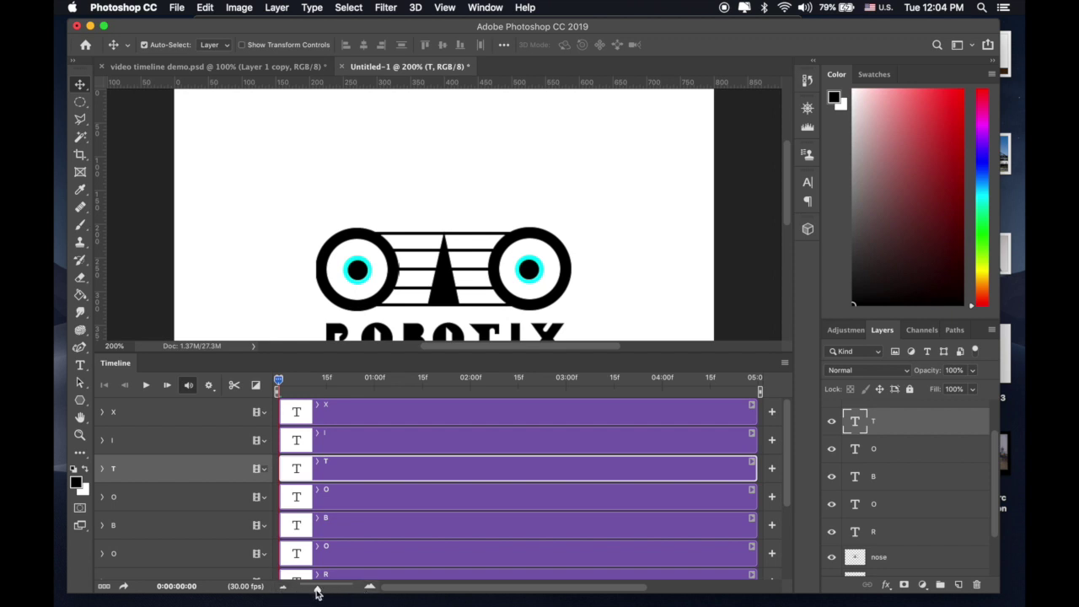
drag(319, 595, 341, 587)
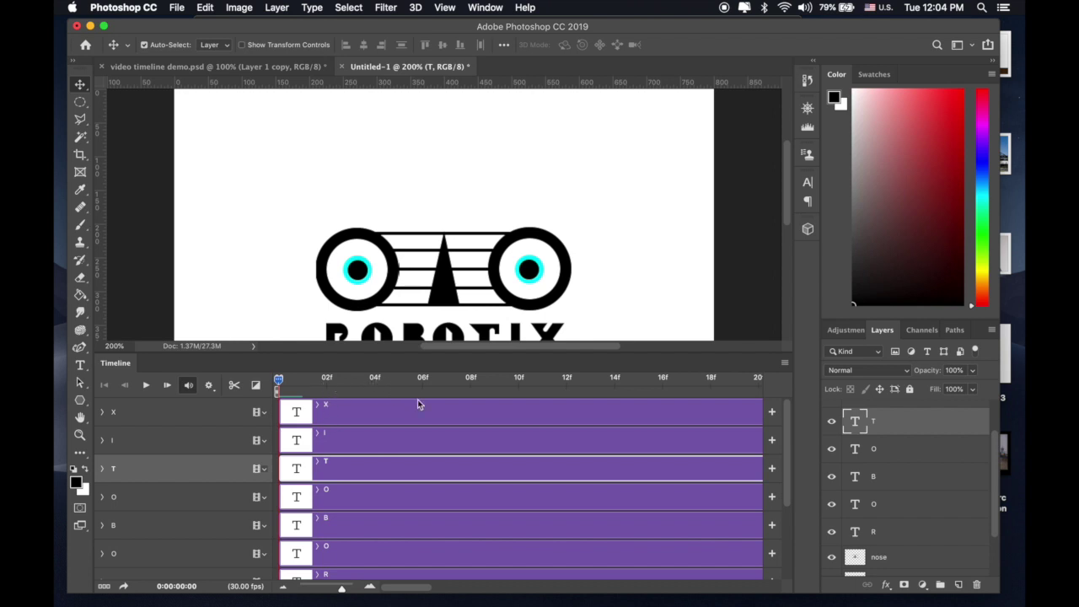
drag(343, 592, 318, 593)
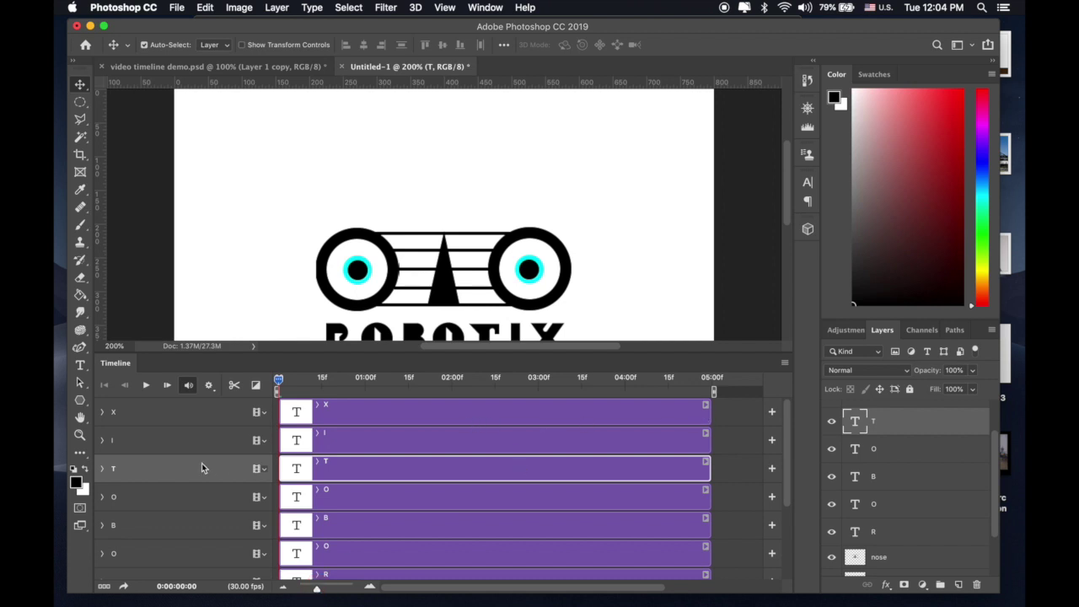
scroll(203, 454, down, 1)
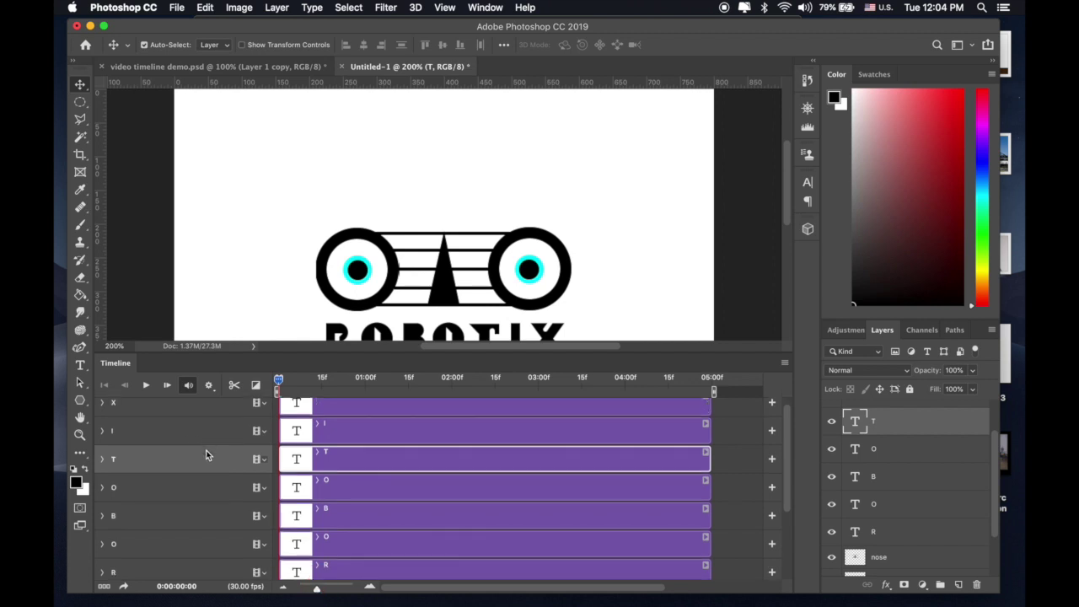
scroll(390, 462, up, 1)
scroll(390, 462, right, 1)
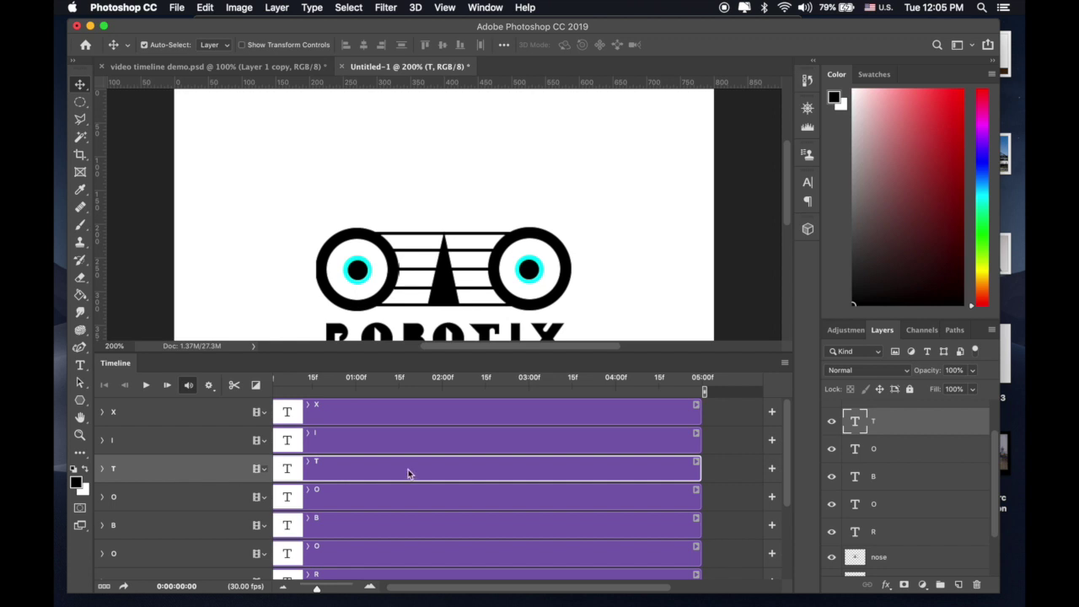
Select the left eye, right eye, nose, R and B layers in turn to match them with their timeline tracks.
scroll(409, 472, down, 5)
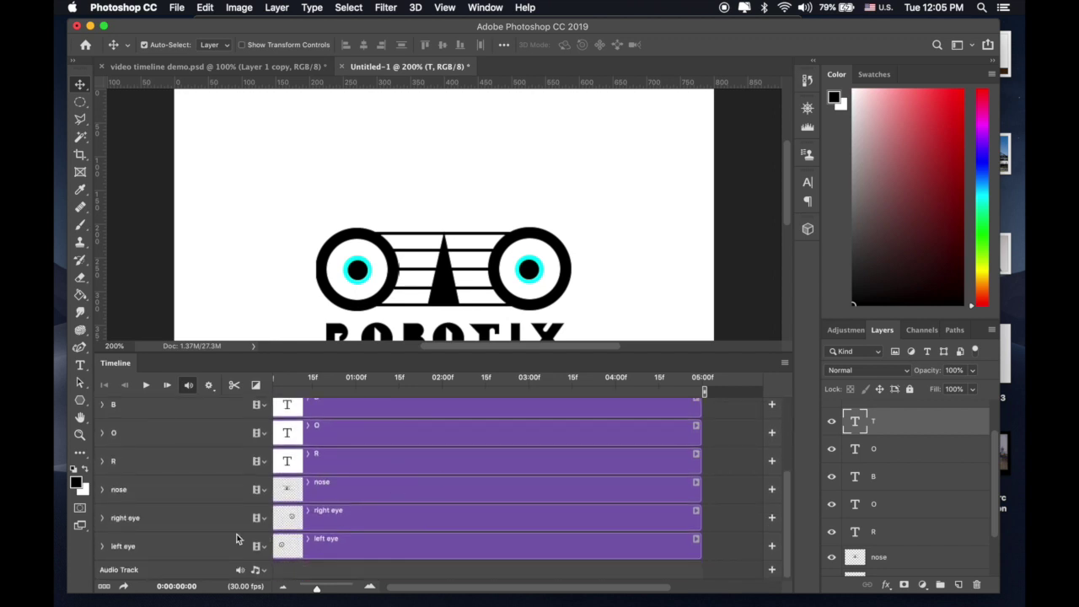
click(145, 546)
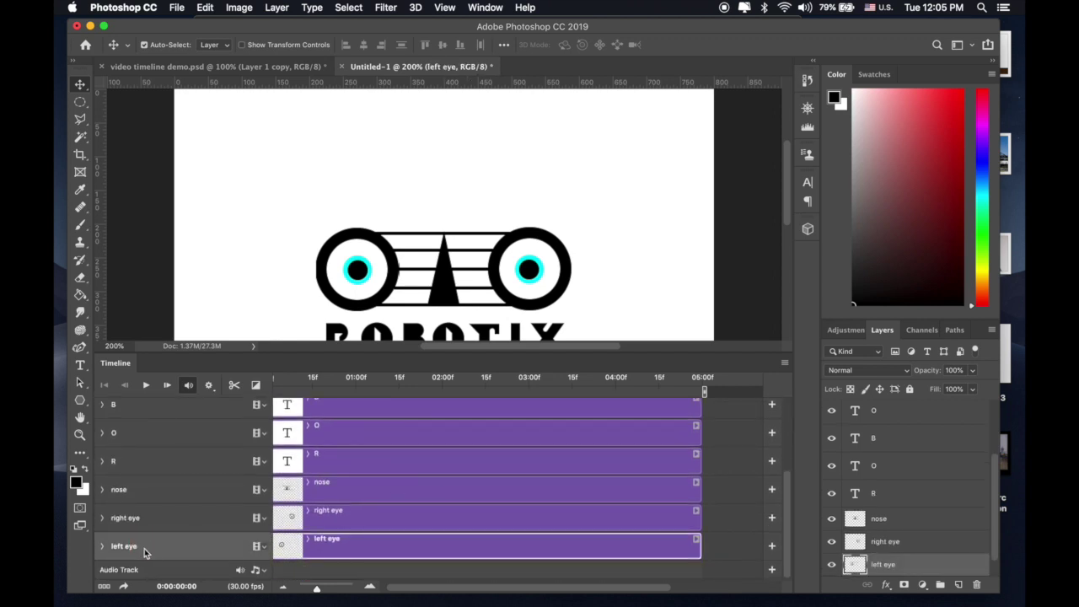
click(885, 541)
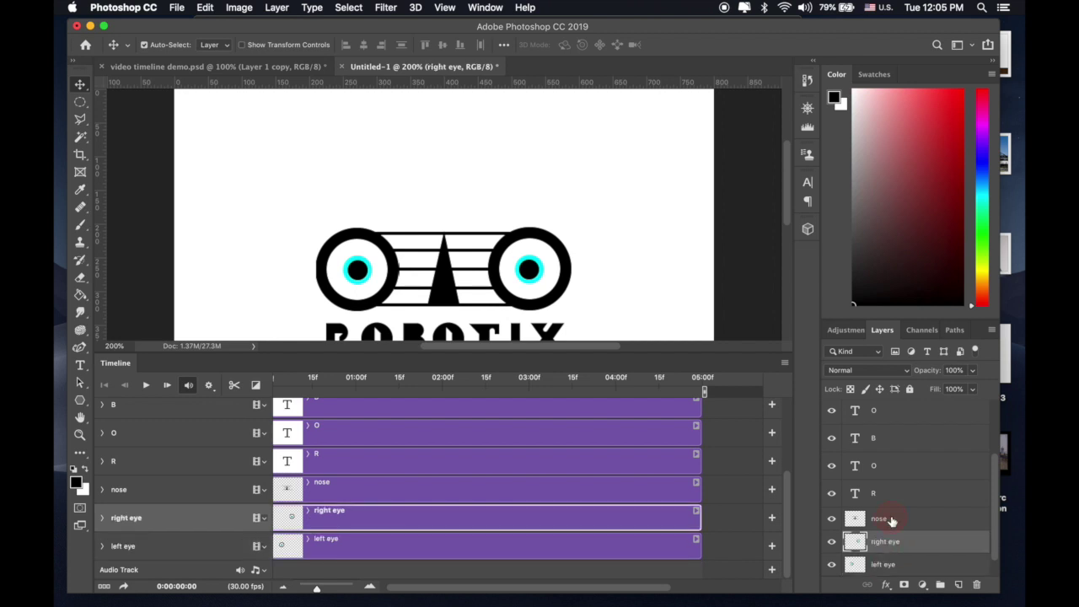
click(881, 518)
click(878, 493)
click(884, 440)
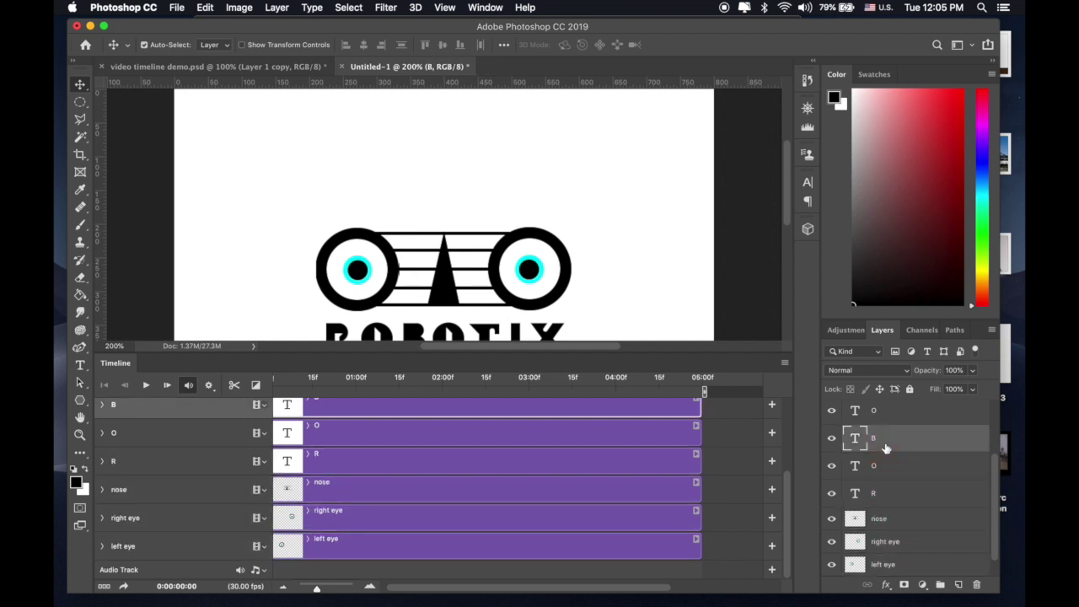
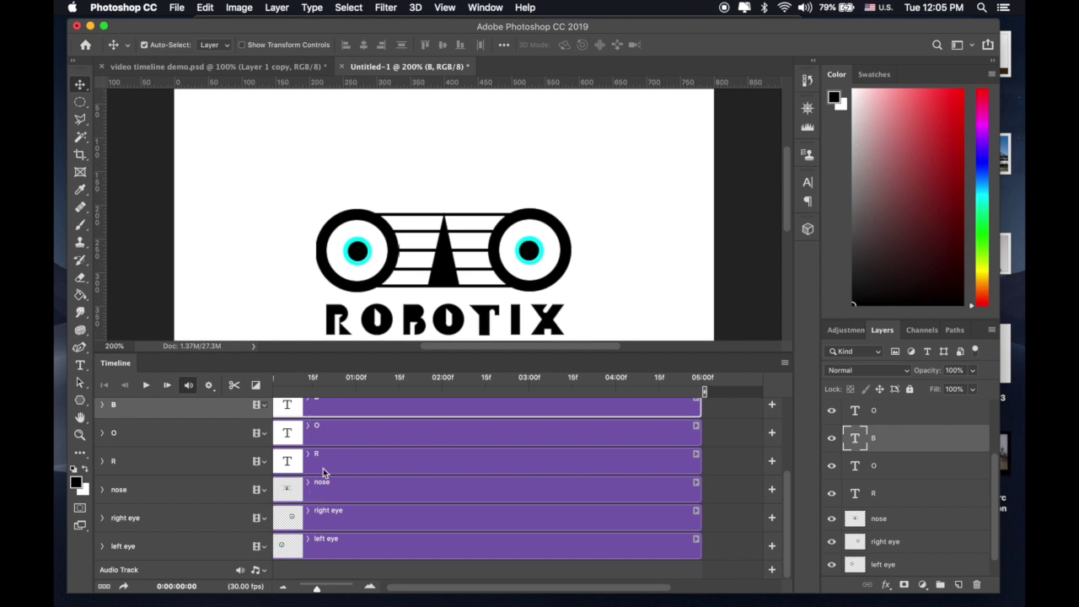
Expand the R track to show its animatable properties, and select the nose layer.
click(309, 456)
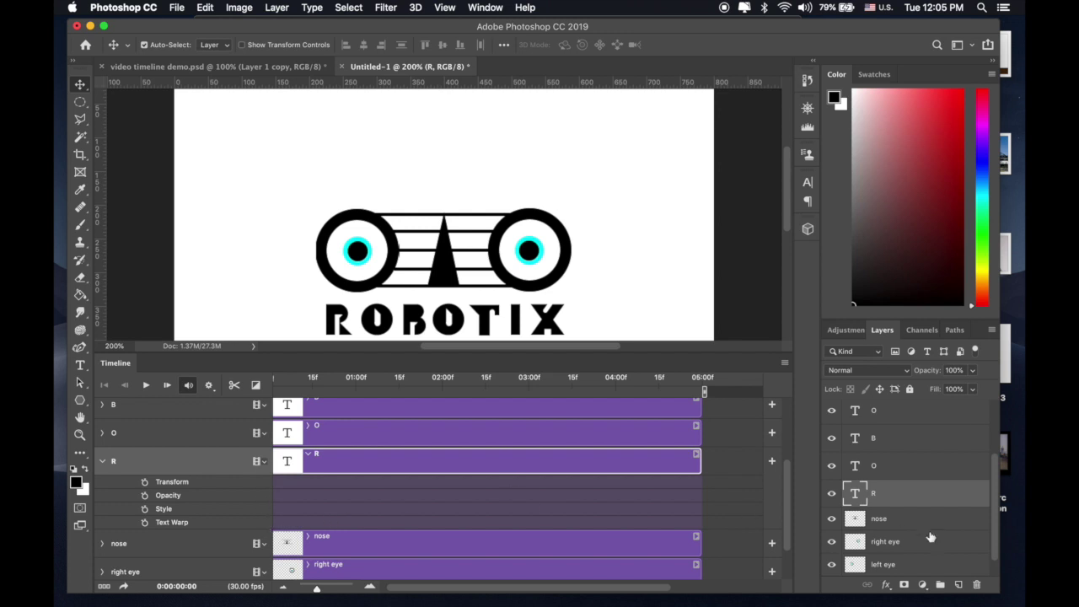
click(882, 521)
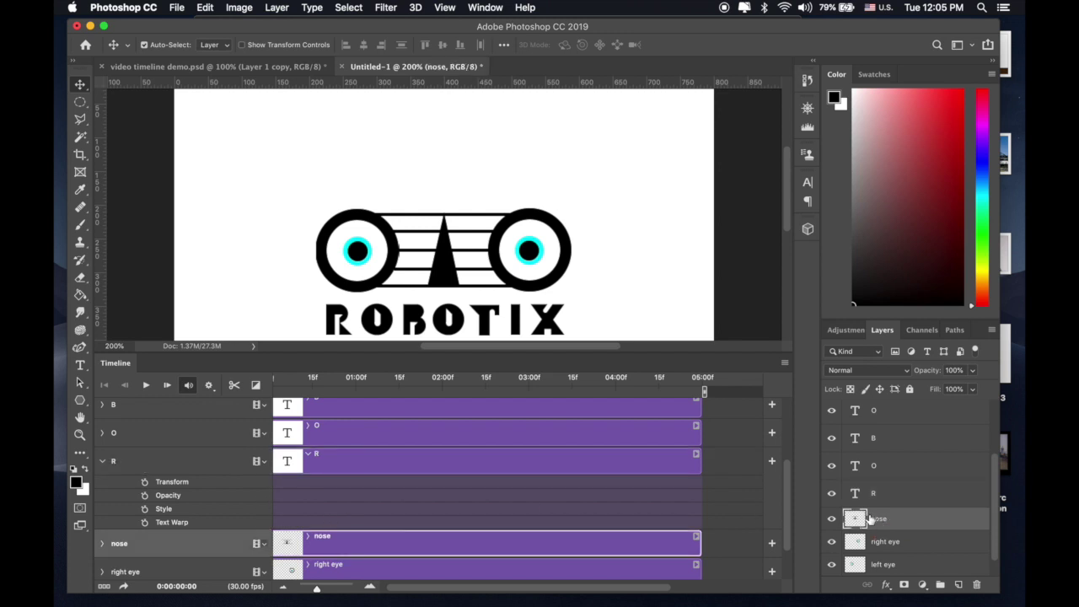
Expand the nose track to examine its animatable properties, and collapse the nose and R tracks.
scroll(330, 480, down, 2)
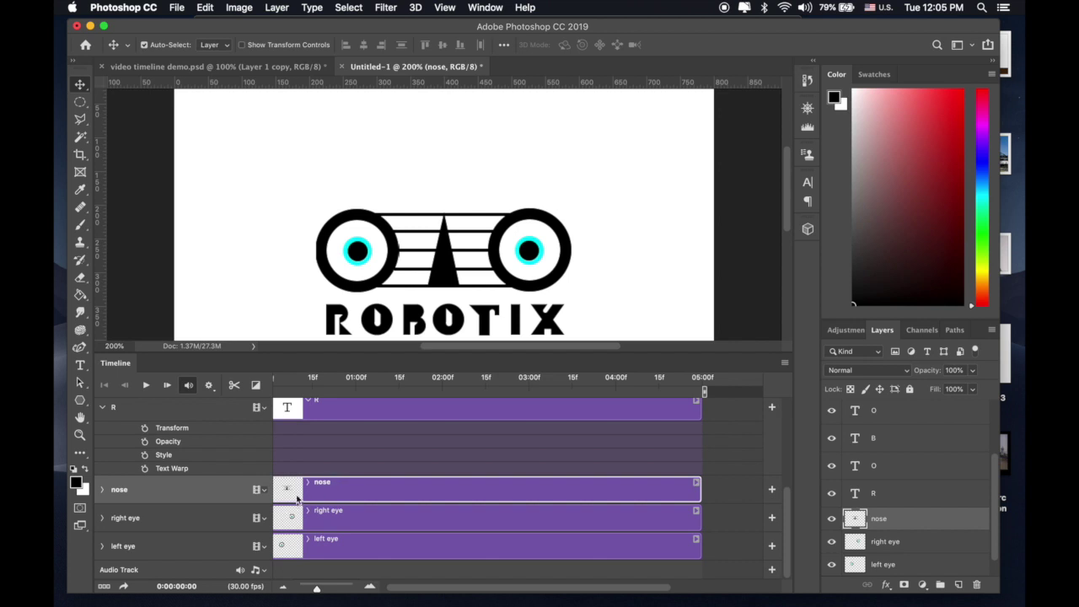
click(308, 483)
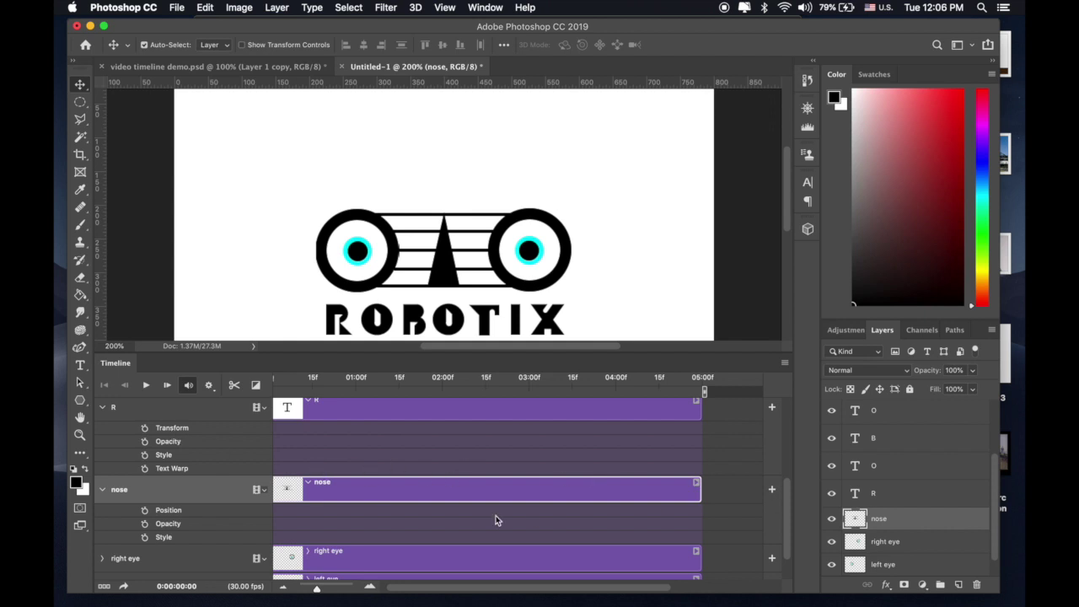
click(102, 490)
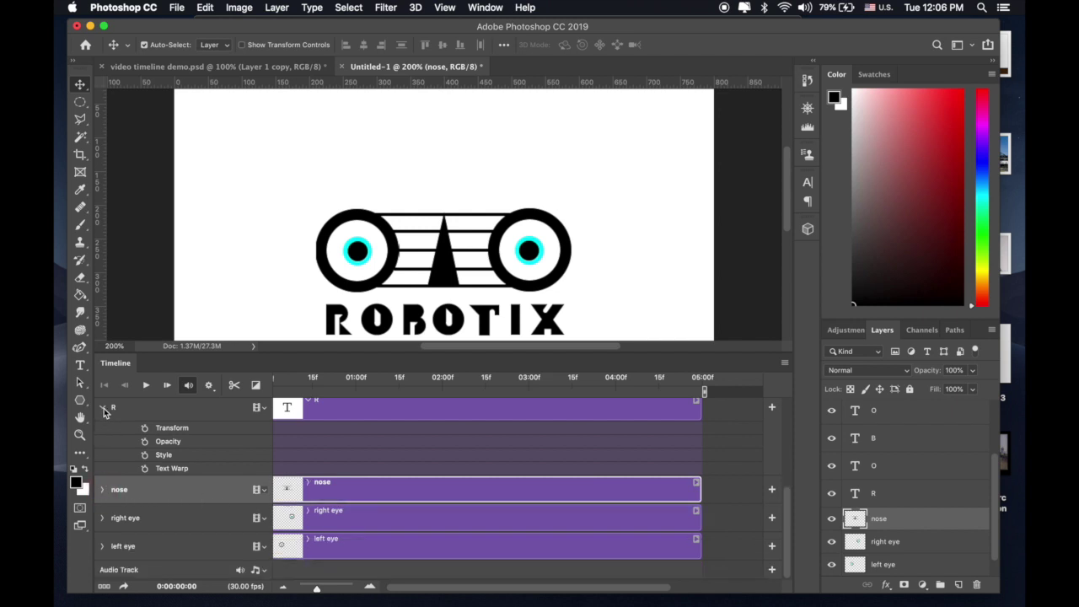
click(102, 408)
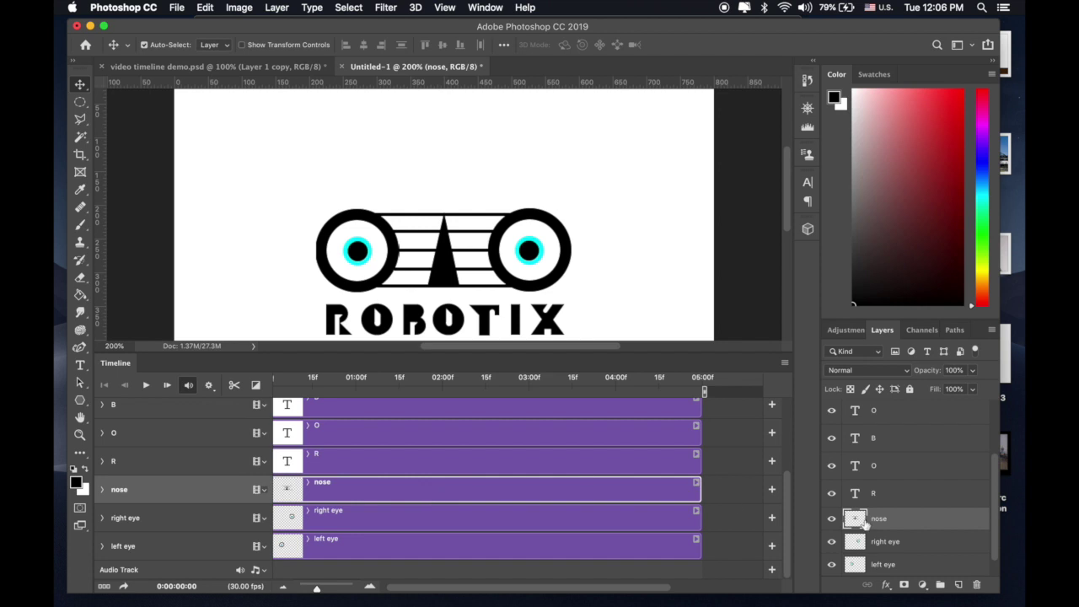
Convert the left eye, right eye and nose layers each to a smart object.
scroll(896, 537, down, 1)
scroll(883, 508, down, 1)
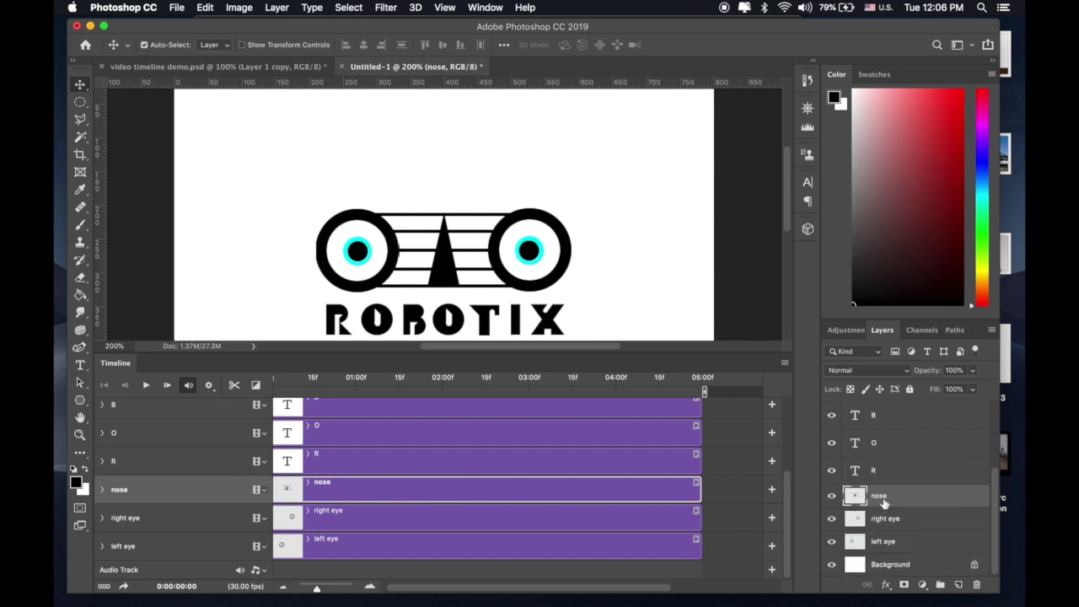
click(884, 518)
click(881, 539)
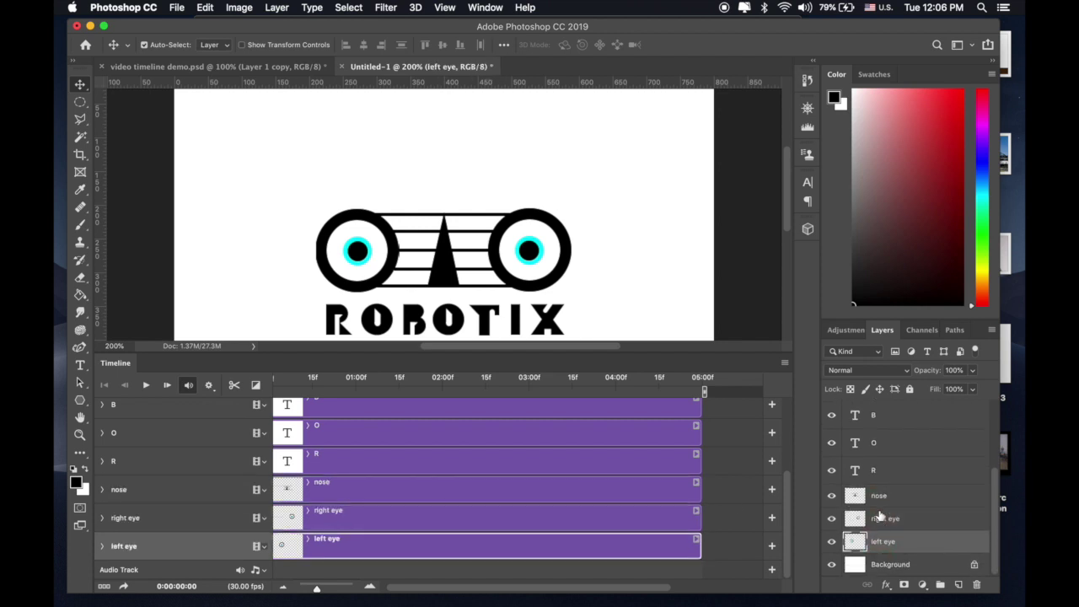
right_click(881, 539)
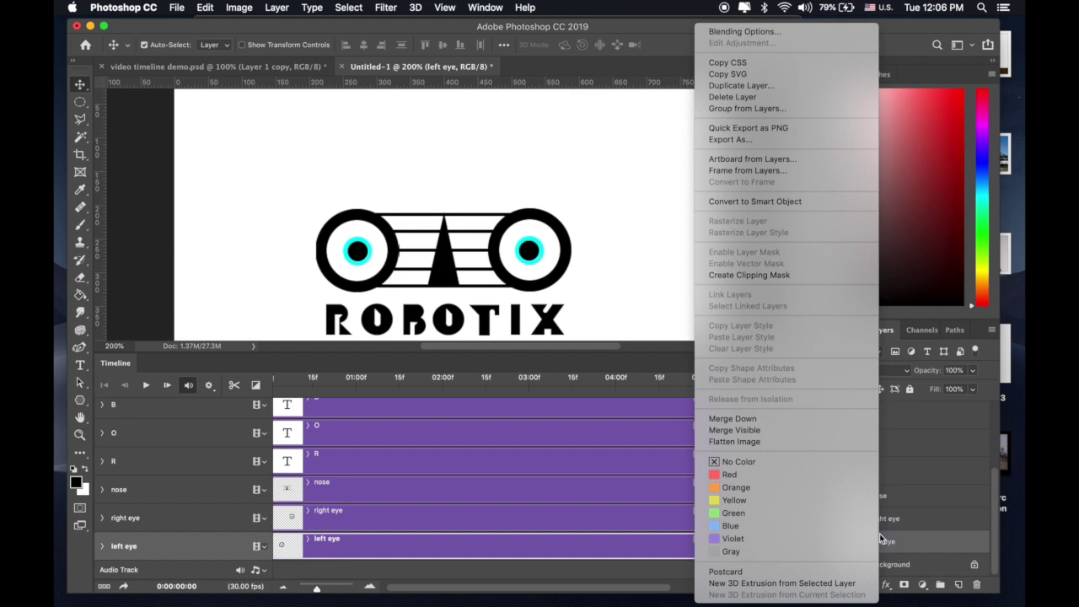
click(769, 203)
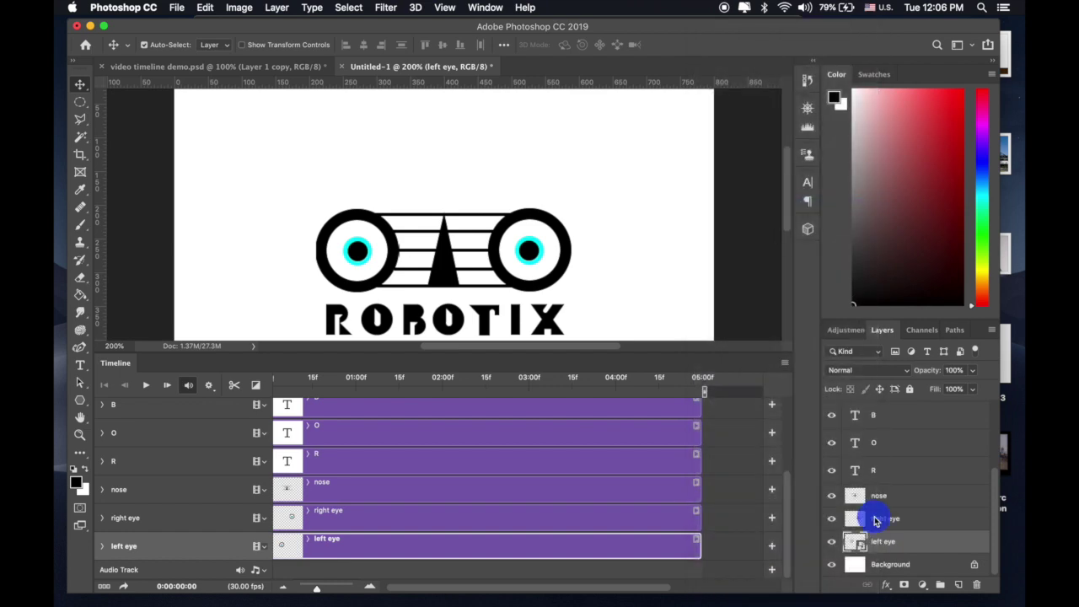
right_click(877, 521)
click(782, 203)
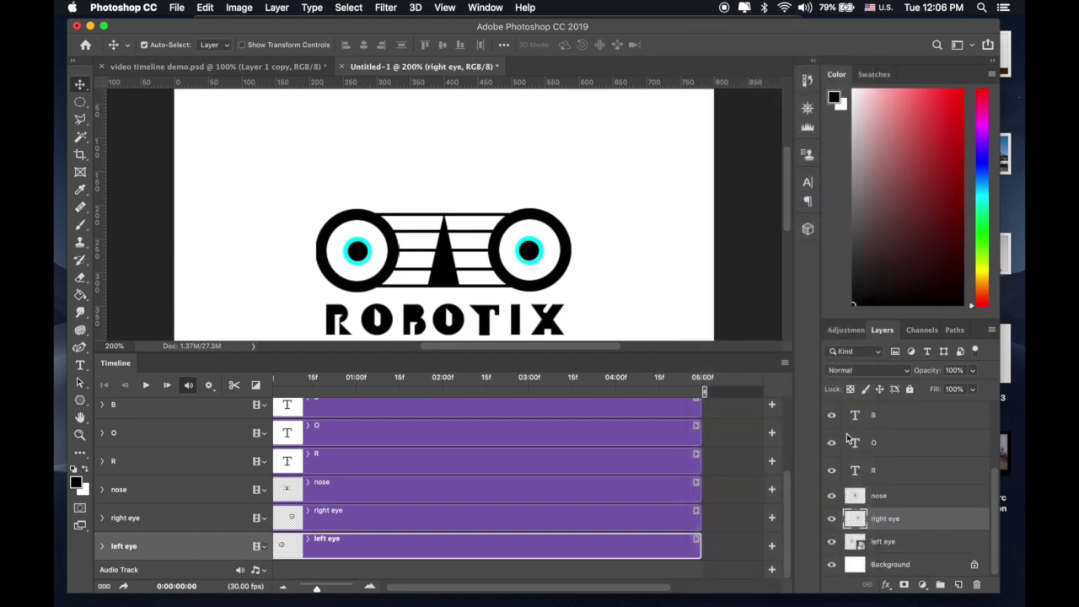
right_click(881, 496)
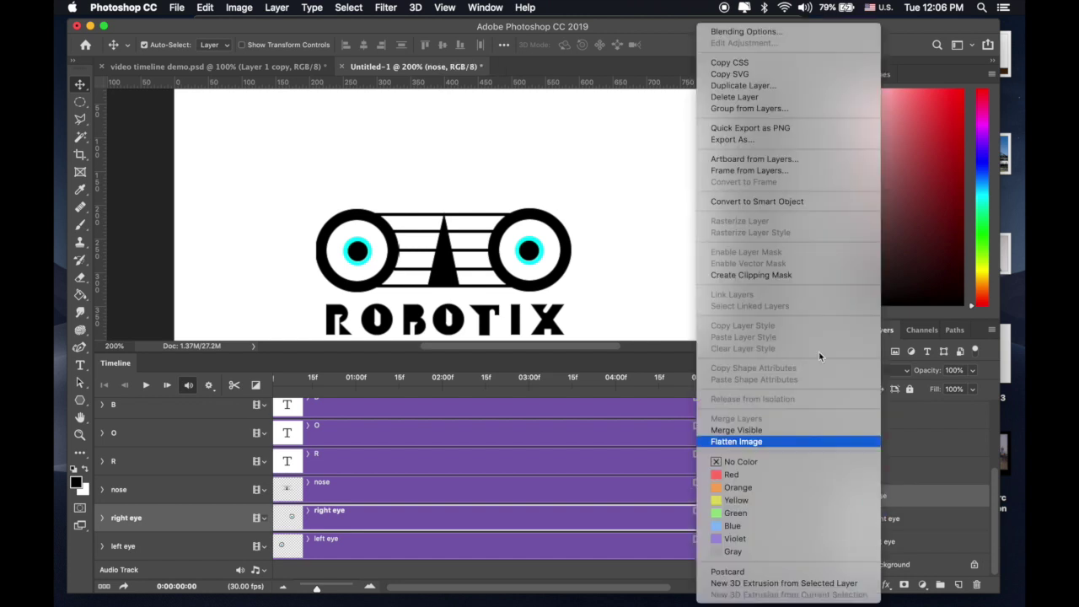
click(780, 200)
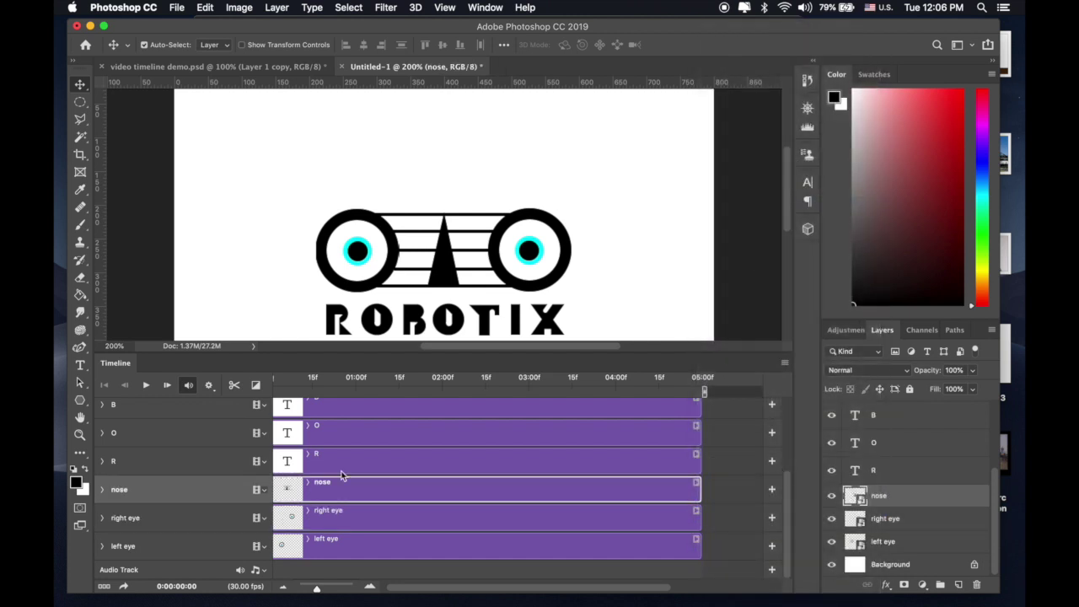
Check the nose track's animatable properties, and play the finished animation in video timeline demo.psd.
click(308, 484)
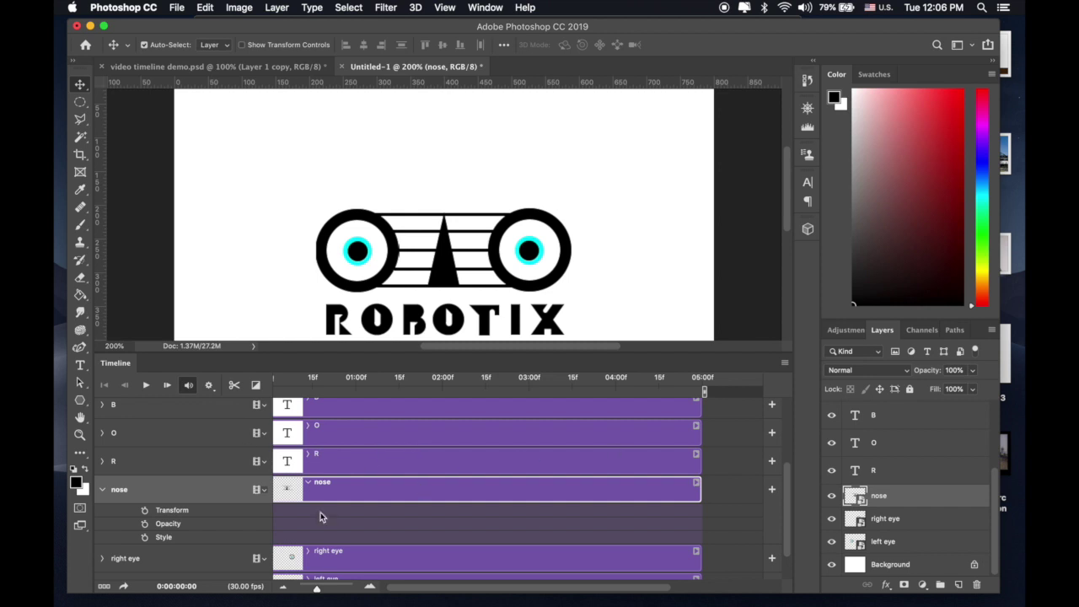
click(102, 490)
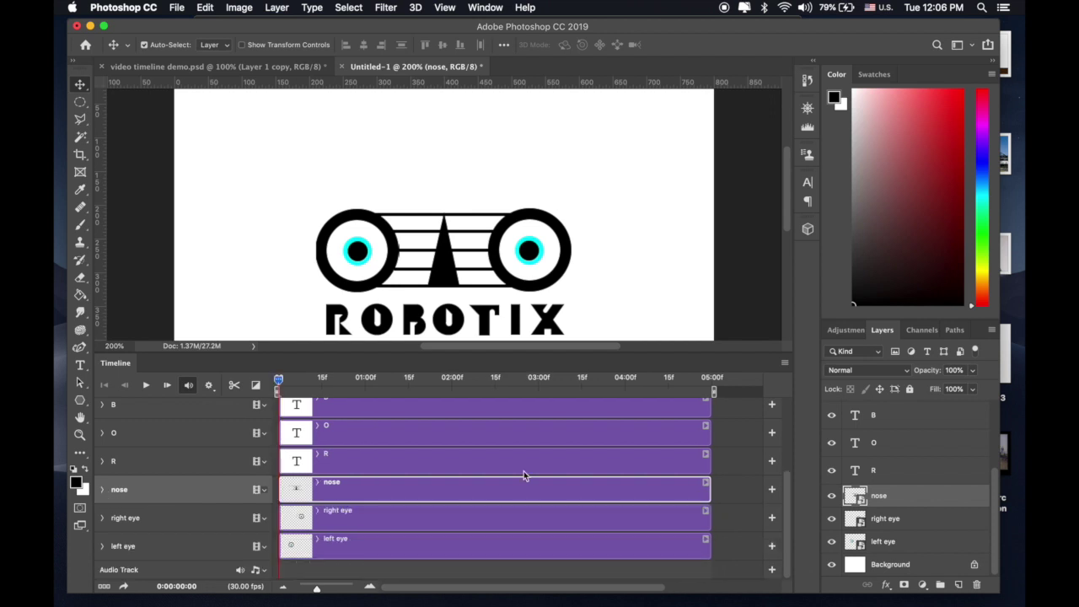
click(319, 66)
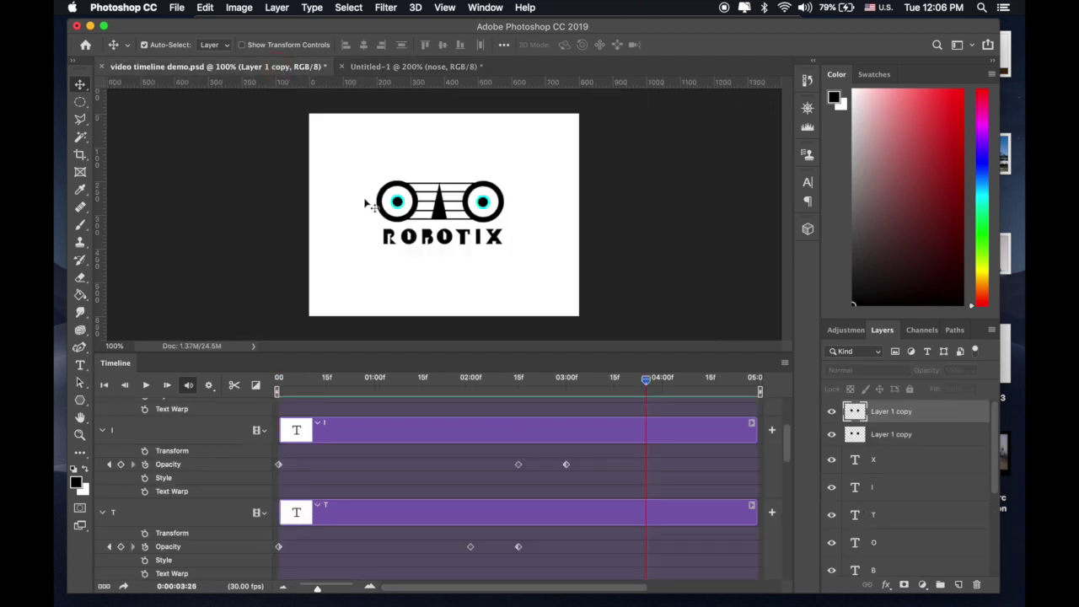
click(145, 385)
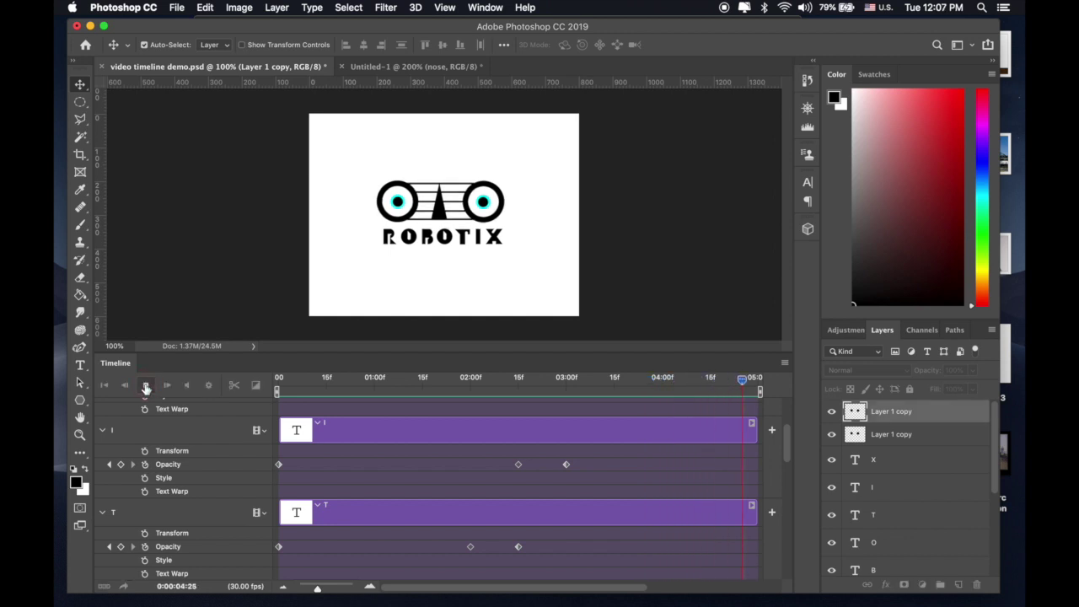
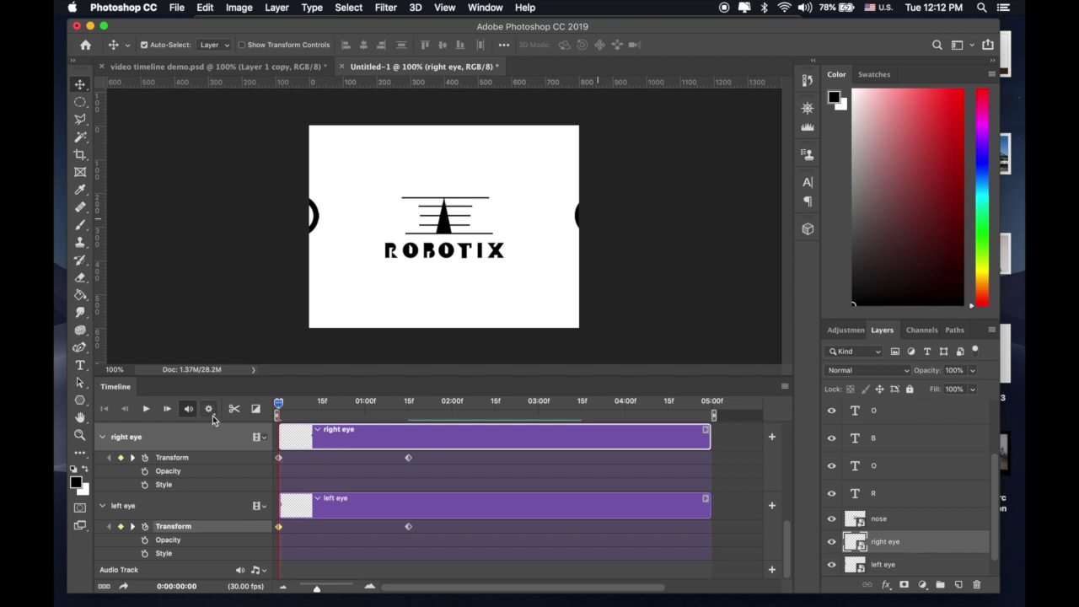
Play the Untitled-1 timeline from the start to preview both eyes sliding in, and stop playback.
click(143, 409)
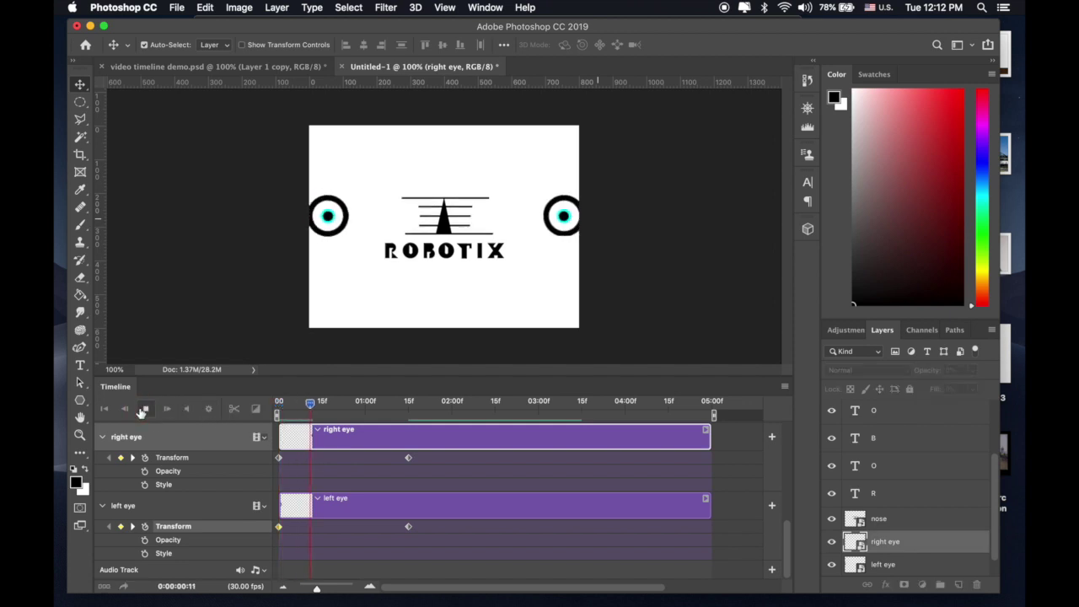
click(143, 410)
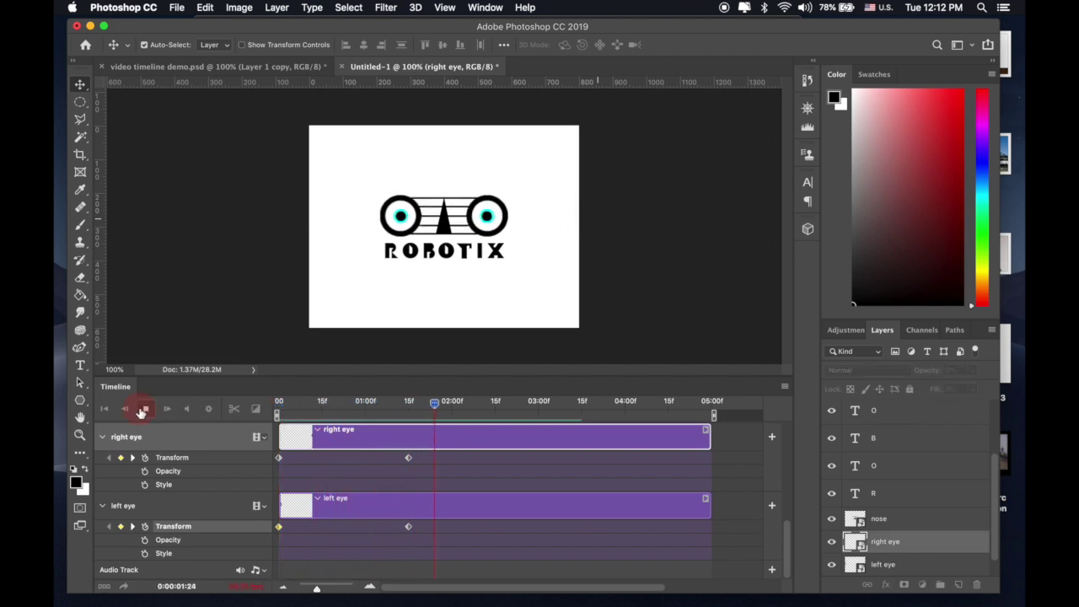
click(142, 409)
key(space)
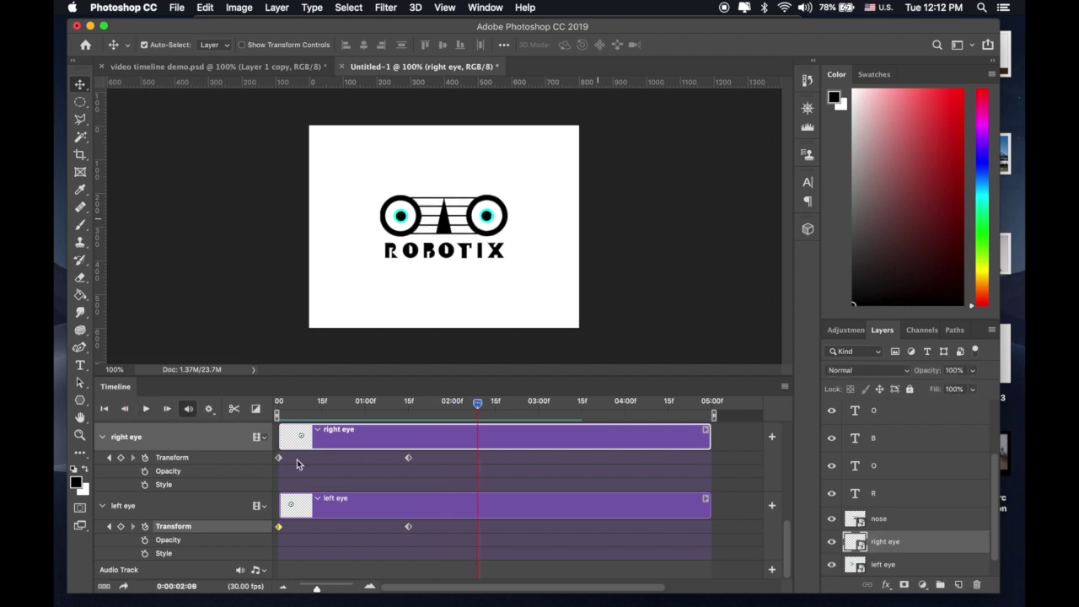
At 0:00:00:00, move the nose straight up off the canvas as its starting Transform keyframe, and preview the animation.
scroll(337, 465, up, 3)
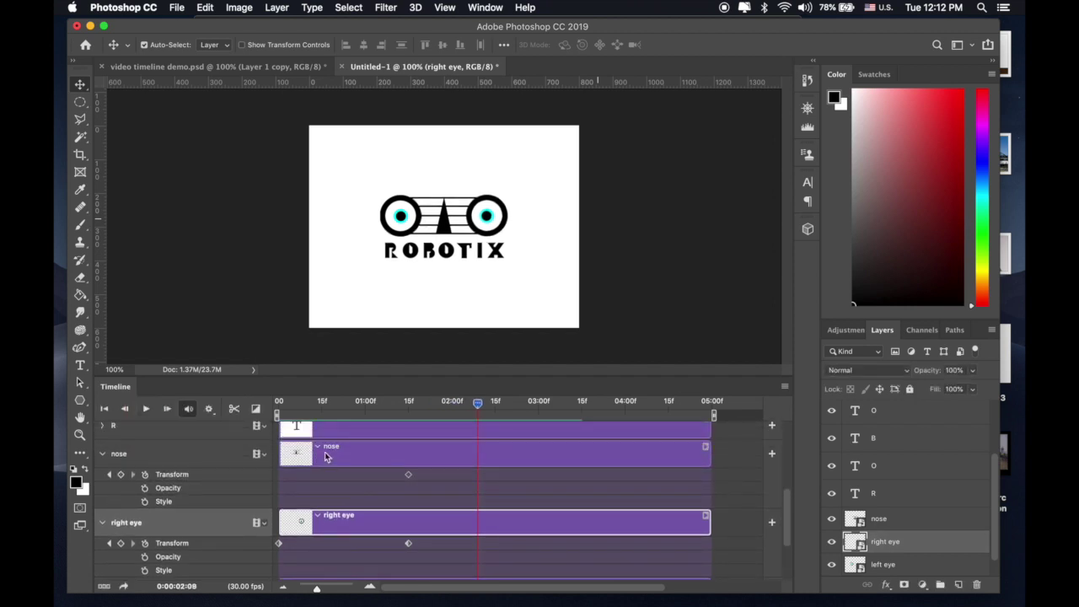
drag(478, 409, 279, 404)
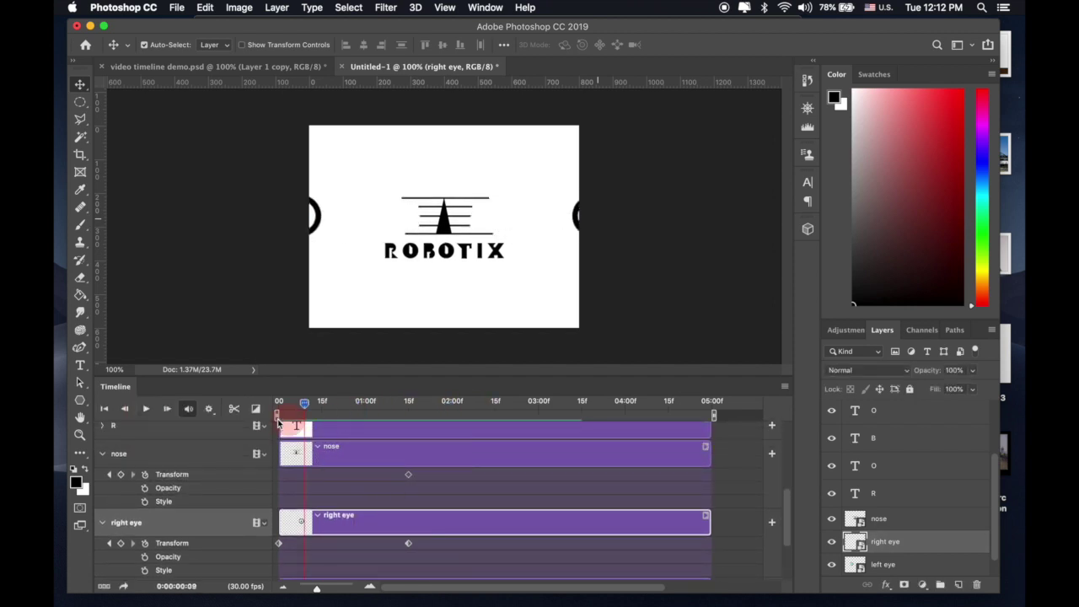
click(451, 224)
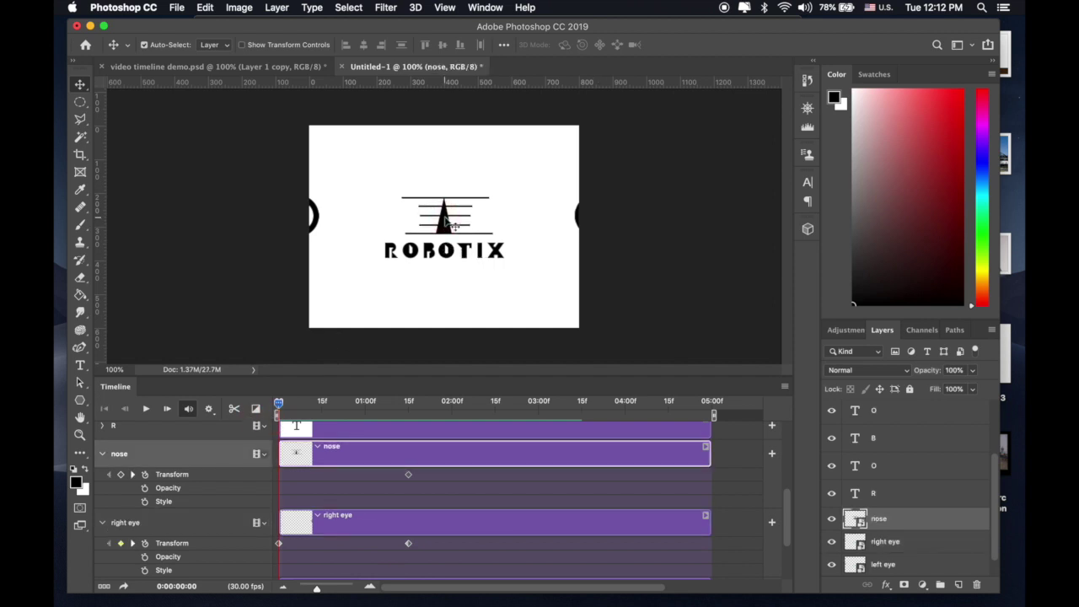
drag(451, 224, 447, 112)
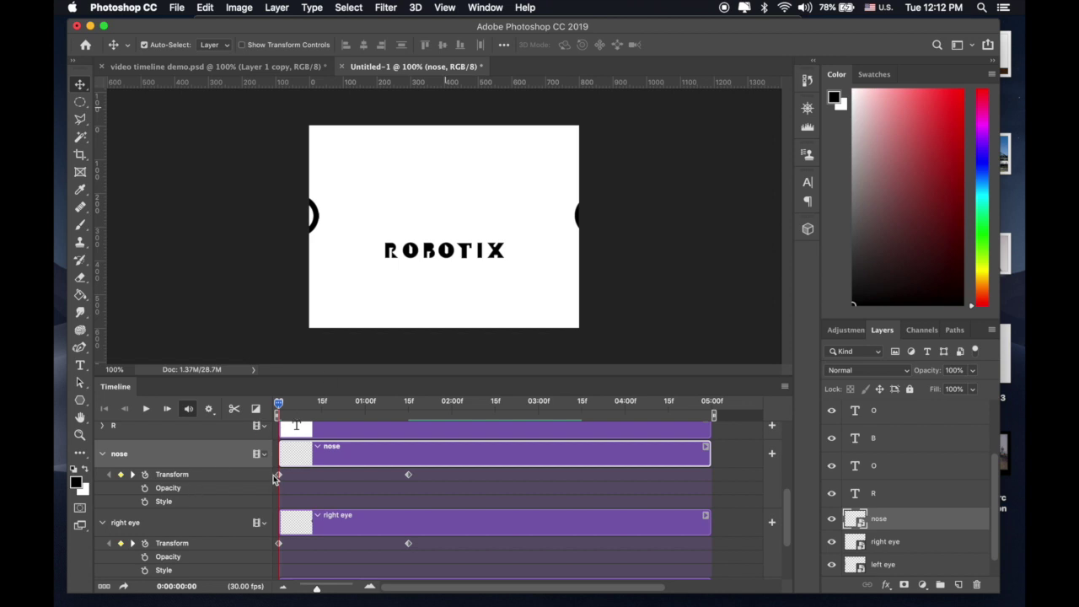
click(146, 411)
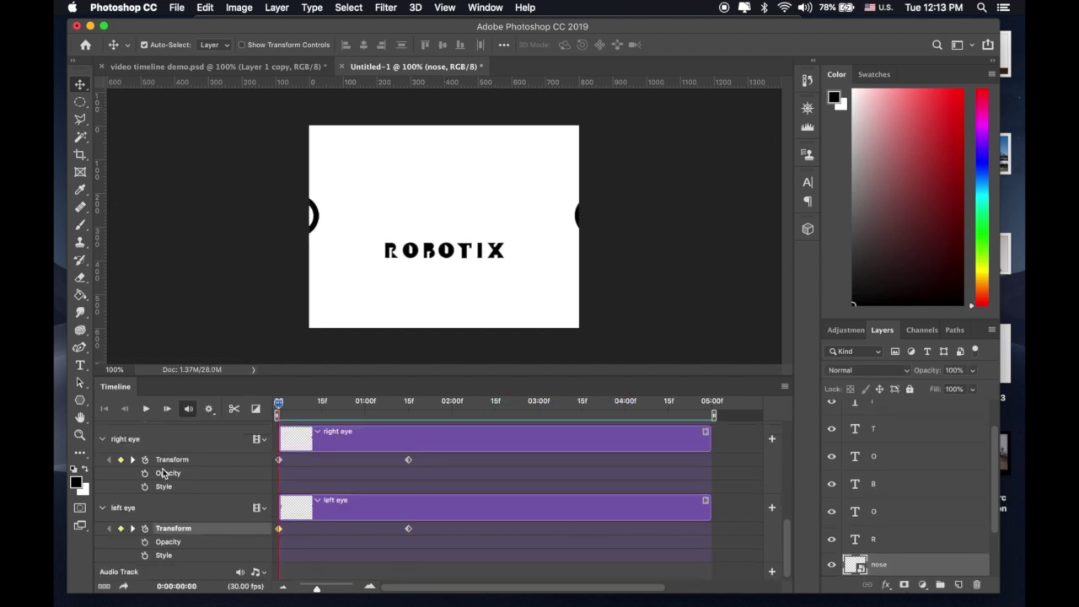
Add an Opacity keyframe to the left eye at 0:00:00:00 with 0% opacity, and preview the animation.
scroll(313, 478, down, 1)
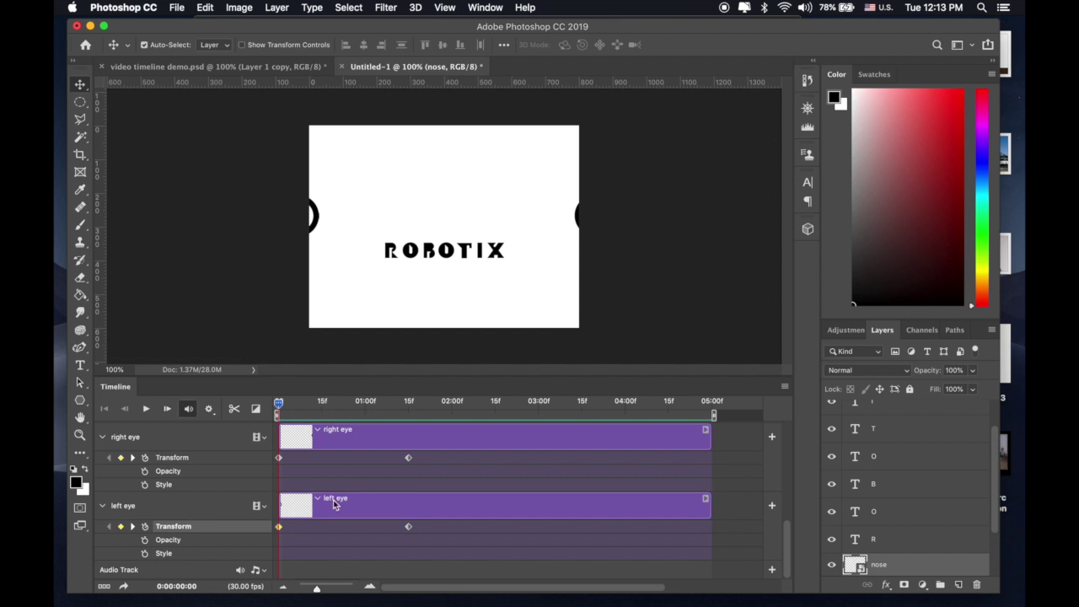
click(334, 504)
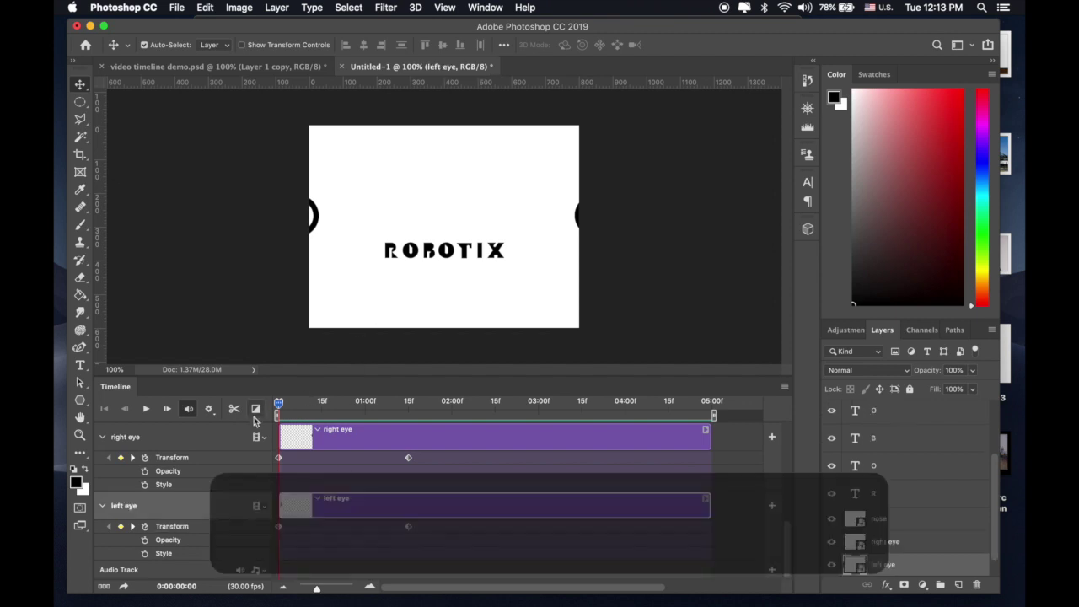
mouse_move(278, 403)
mouse_down()
mouse_move(400, 397)
mouse_move(273, 417)
mouse_up()
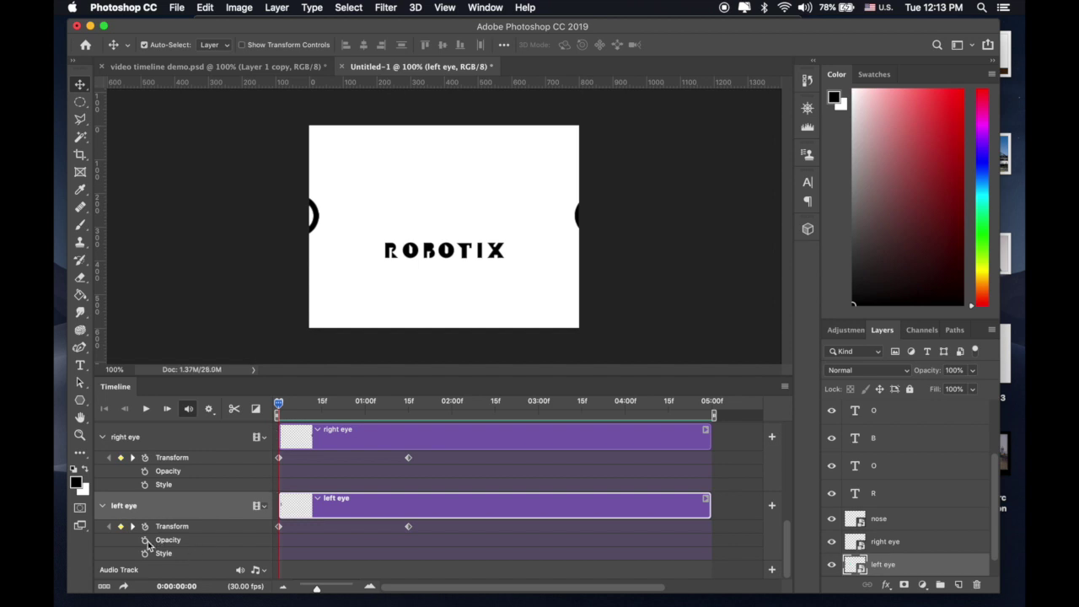
click(144, 540)
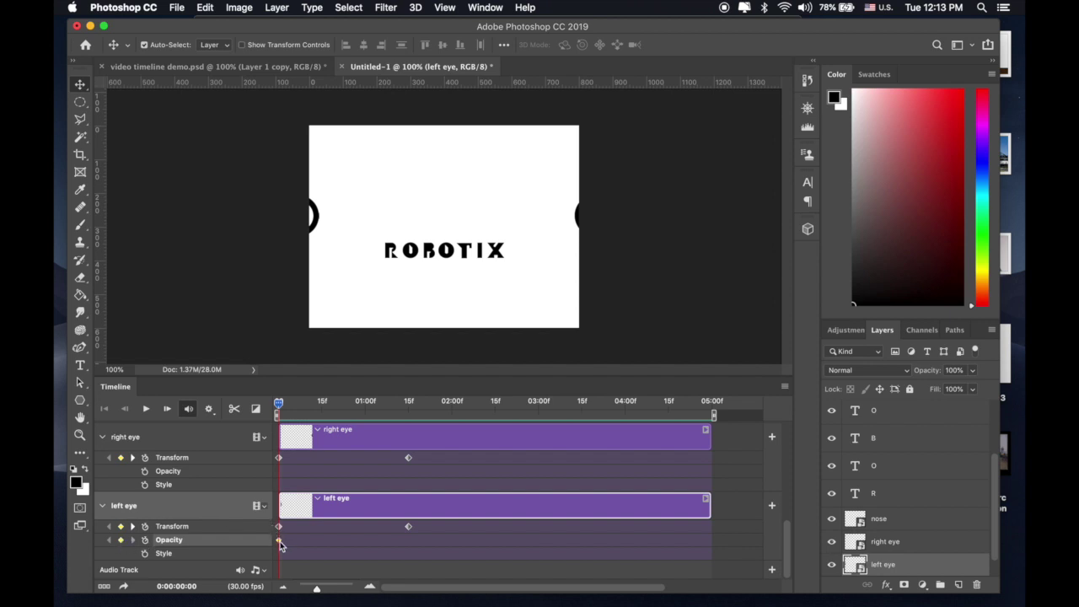
click(974, 370)
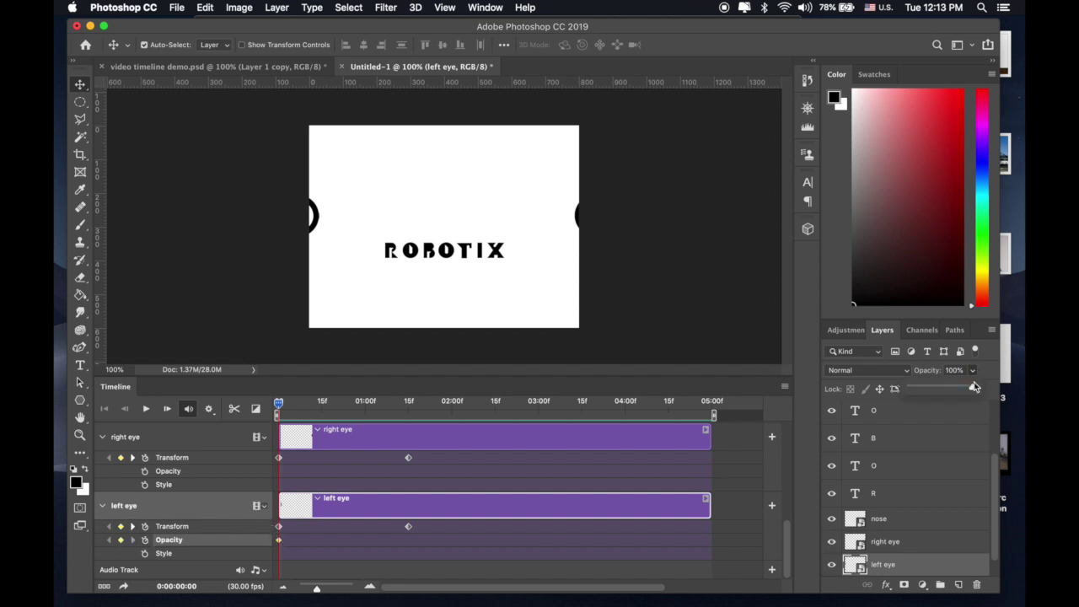
drag(973, 388, 849, 394)
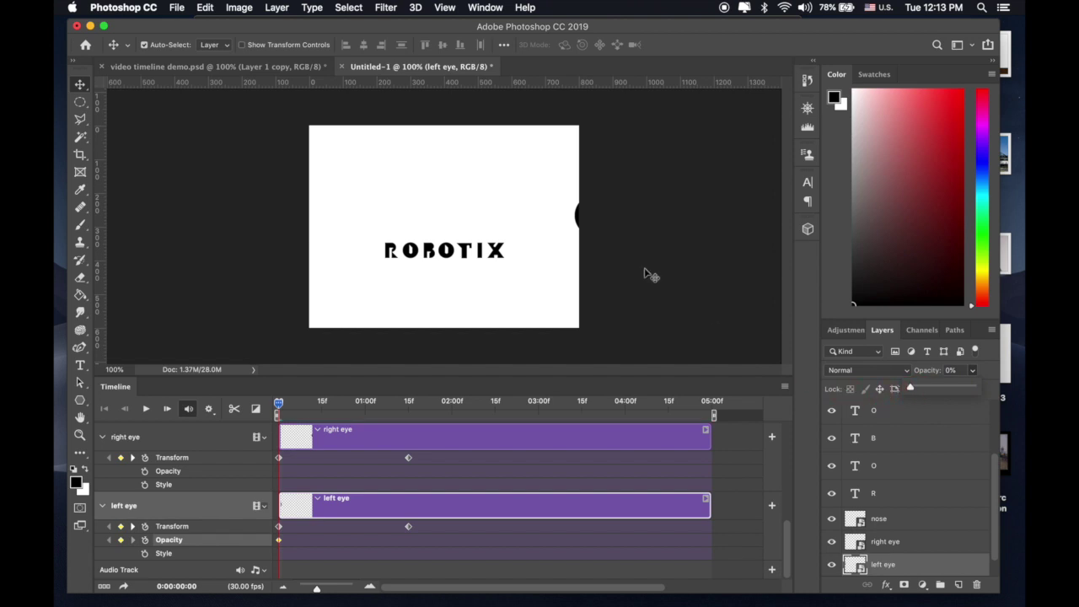
key(space)
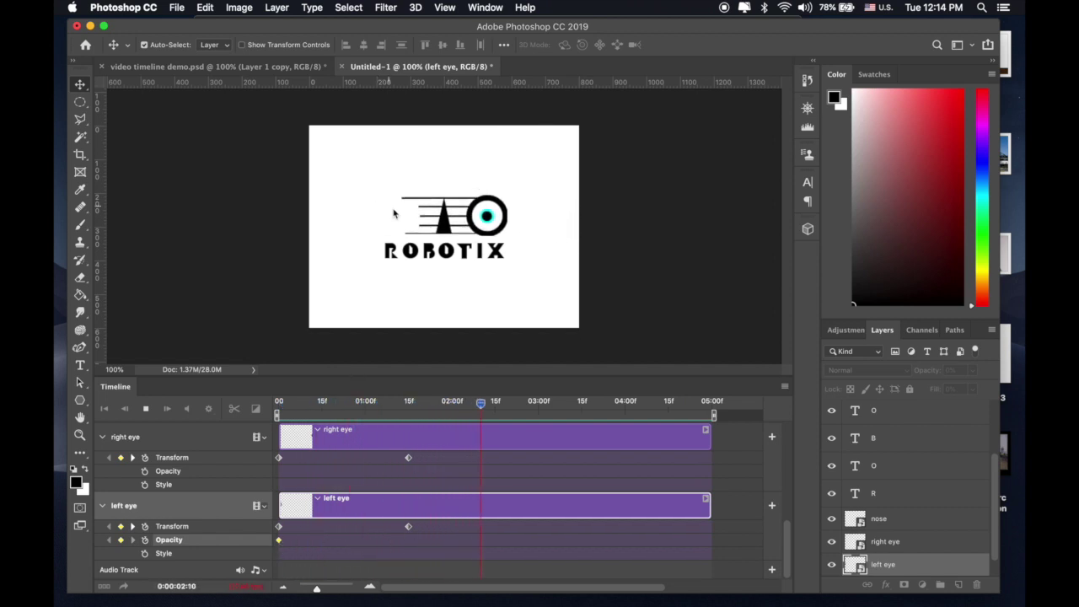
key(space)
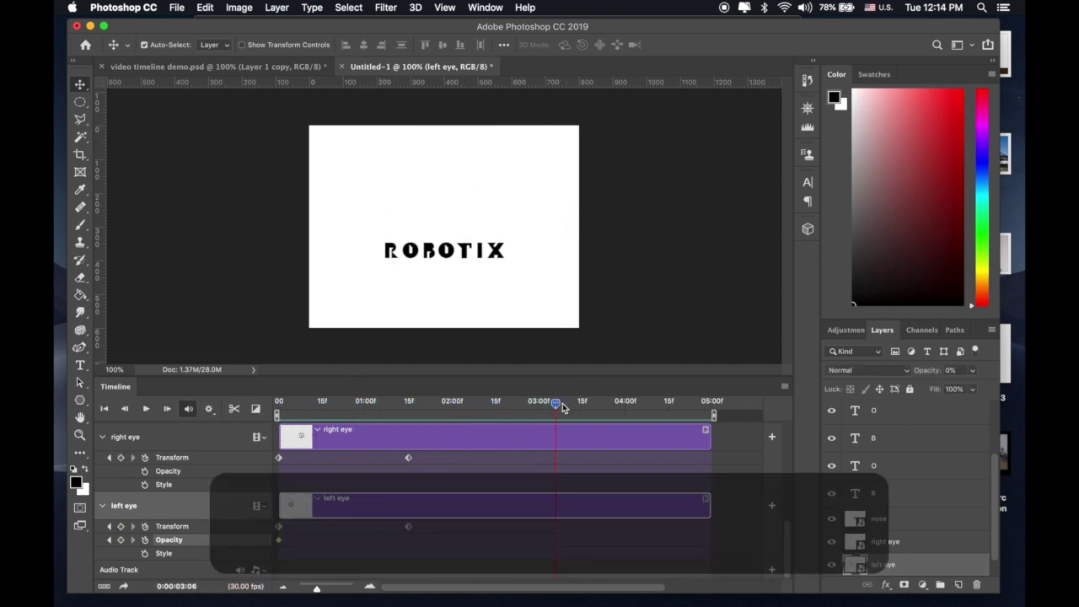
Add an Opacity keyframe to the left eye at 0:00:01:15 with 100% opacity.
drag(557, 409, 410, 421)
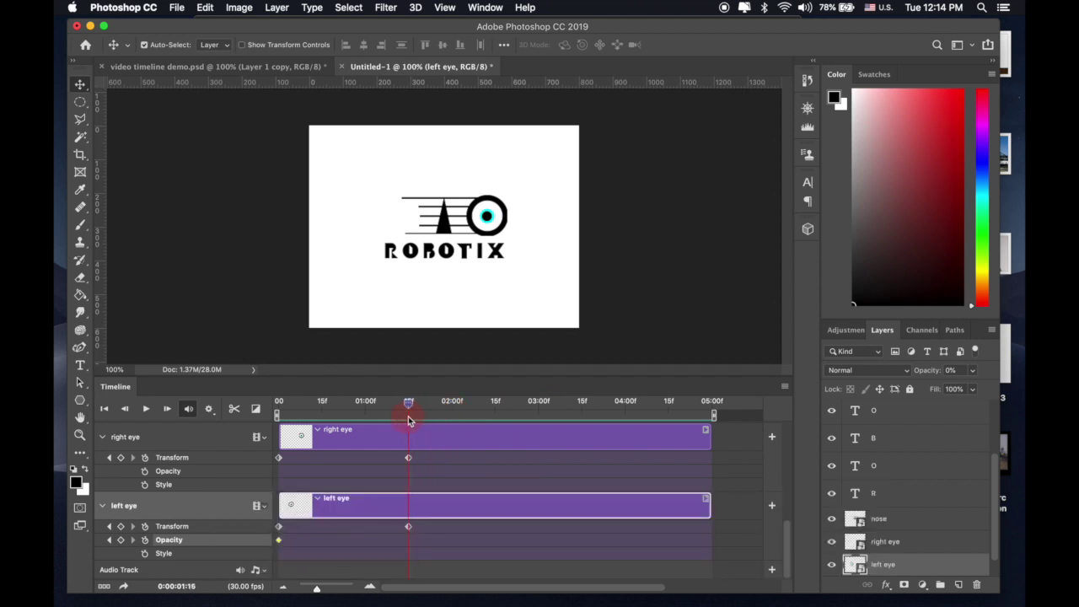
click(409, 457)
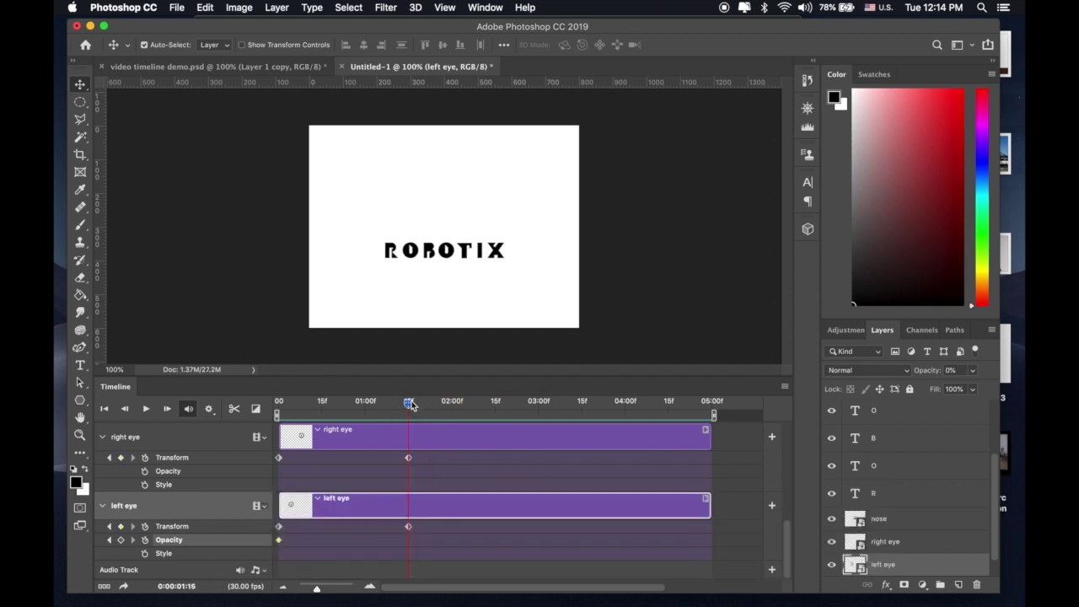
mouse_move(410, 405)
mouse_down()
mouse_move(379, 403)
mouse_move(409, 406)
mouse_up()
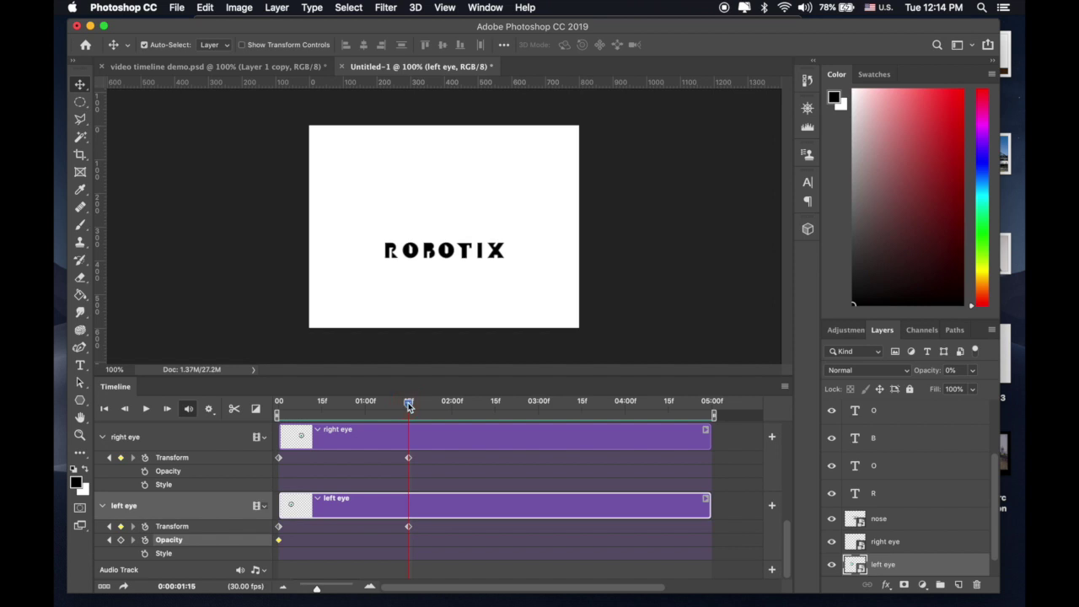
click(120, 540)
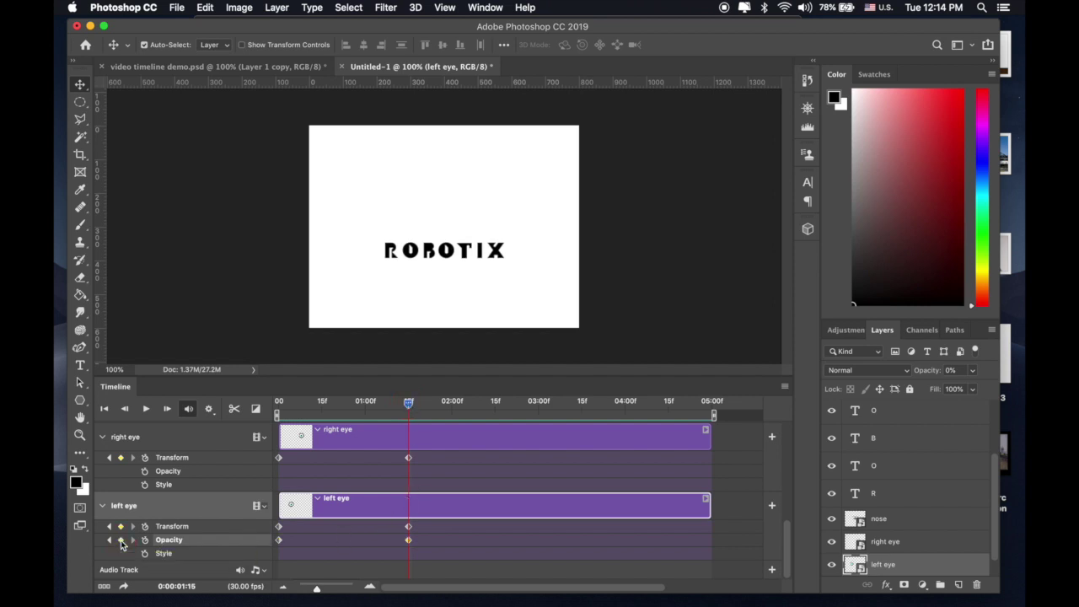
click(974, 372)
drag(931, 388, 1012, 387)
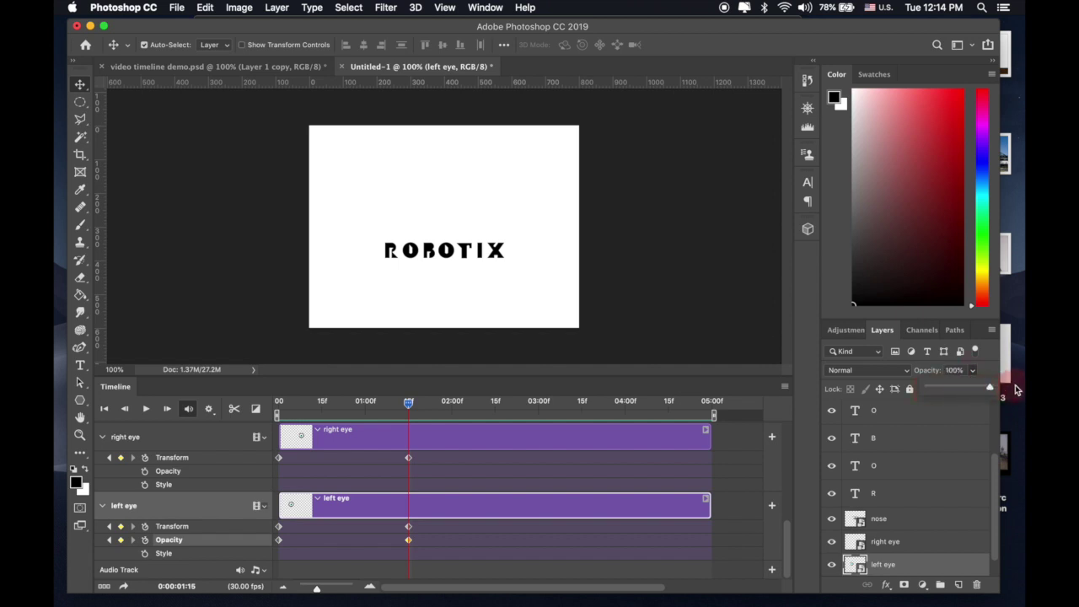
Scrub through and play the timeline from the start to preview the left eye fading in as it moves.
drag(407, 408, 274, 415)
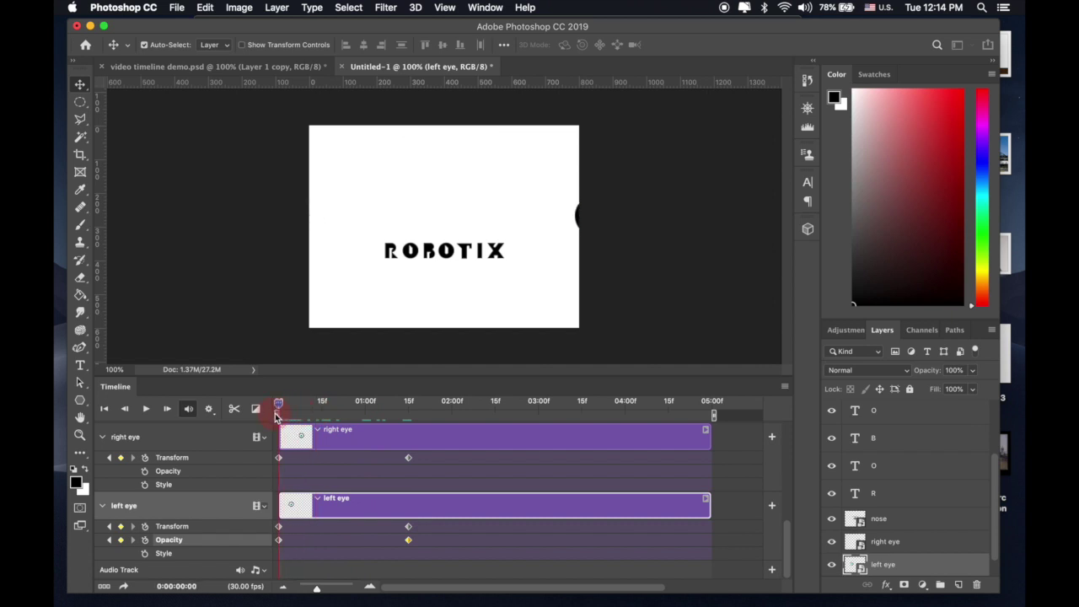
drag(280, 415, 312, 413)
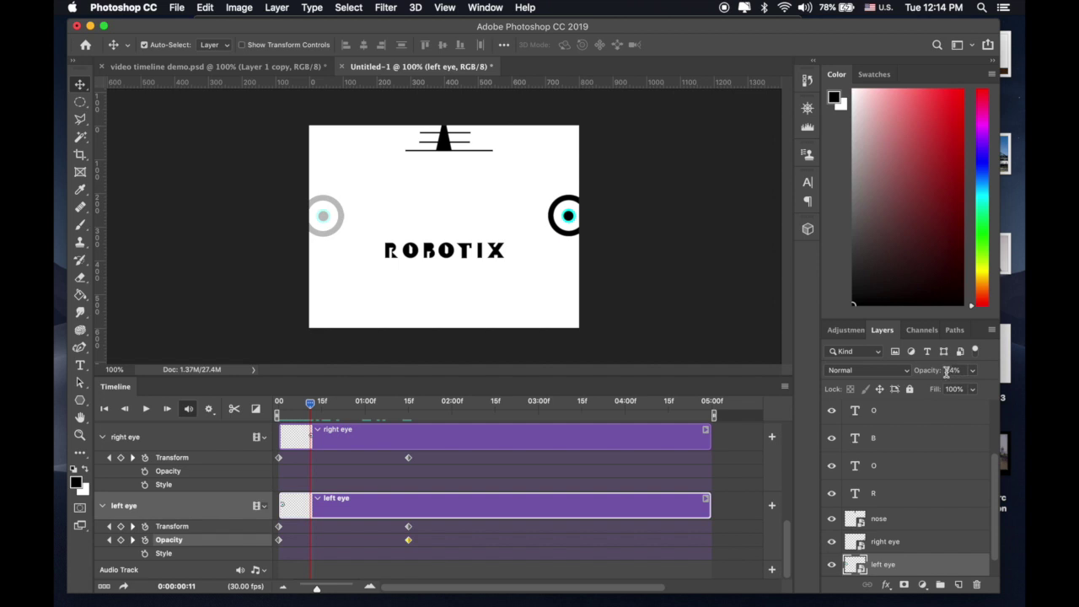
drag(310, 410, 278, 408)
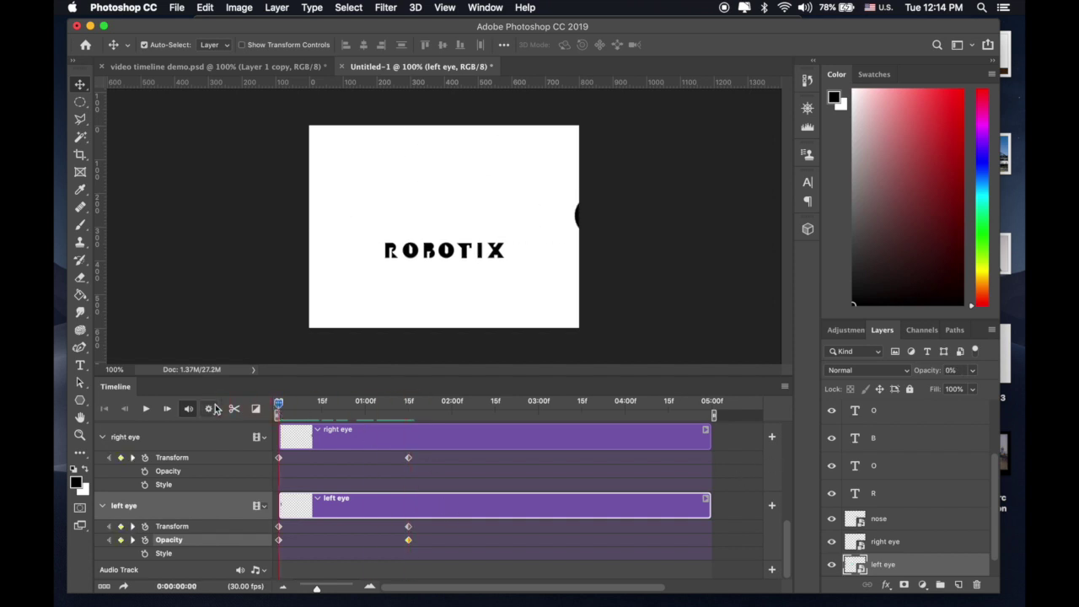
key(space)
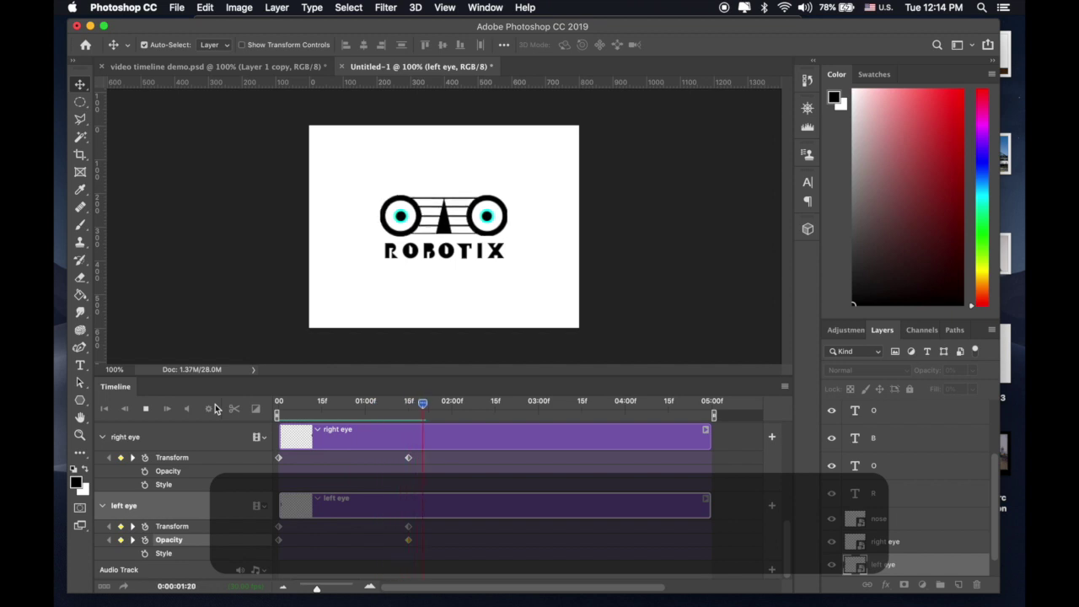
key(space)
drag(472, 408, 211, 413)
key(space)
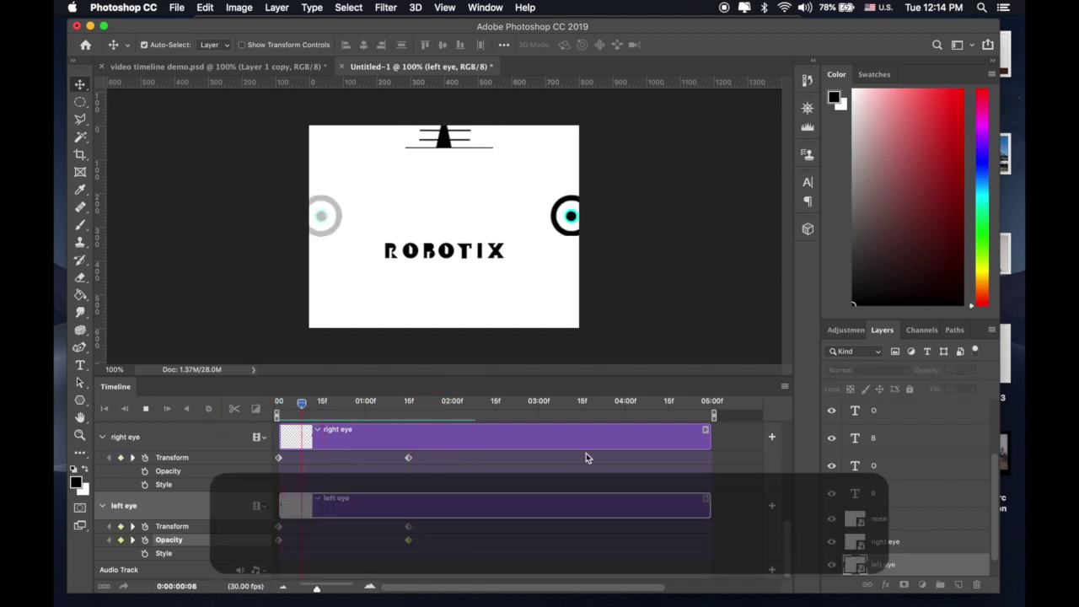
key(space)
Keyframe the right eye's Opacity at 0% on 0:00:00:00 and 100% on 0:00:01:15.
drag(333, 408, 258, 410)
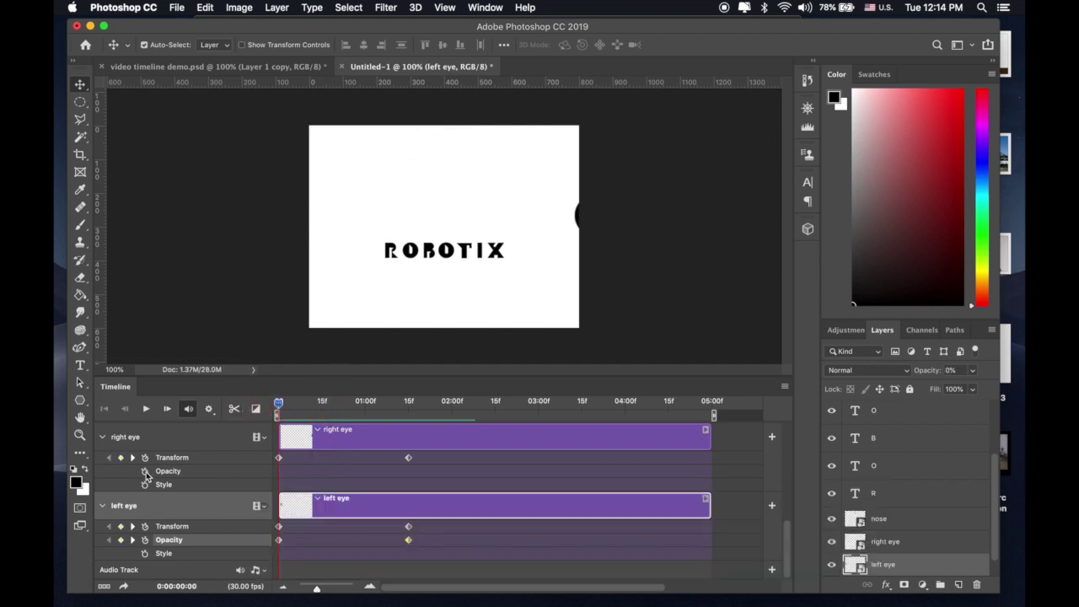
click(145, 472)
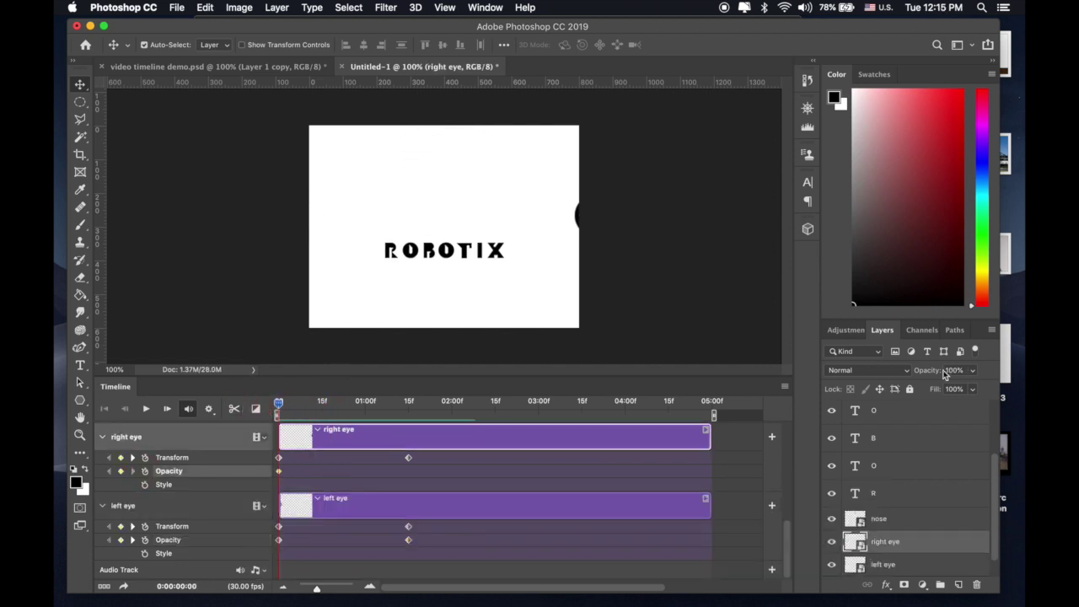
click(974, 373)
drag(974, 387, 836, 390)
drag(280, 407, 409, 404)
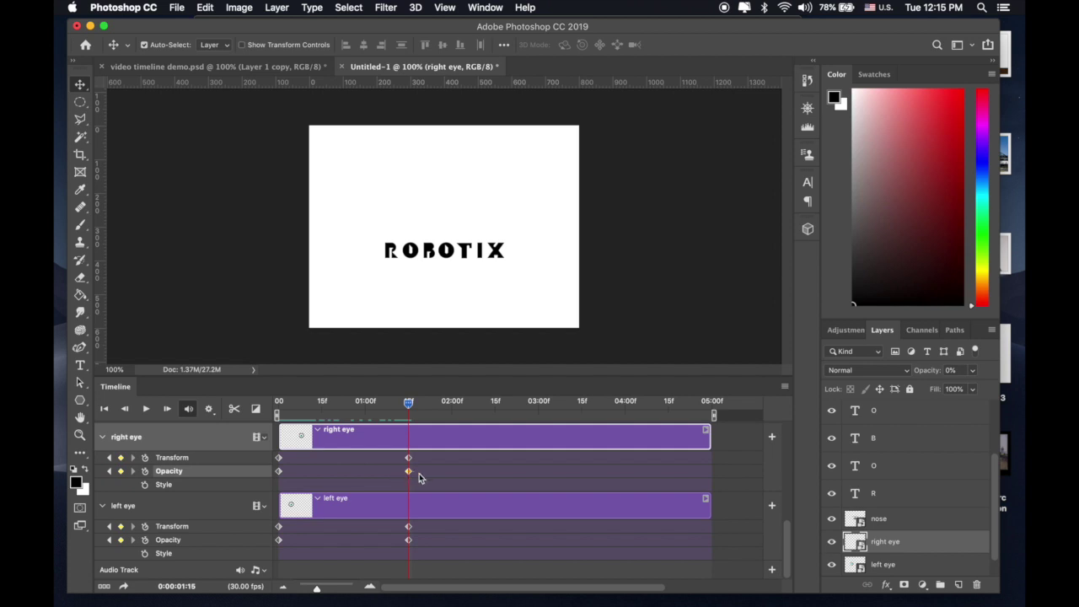
click(974, 372)
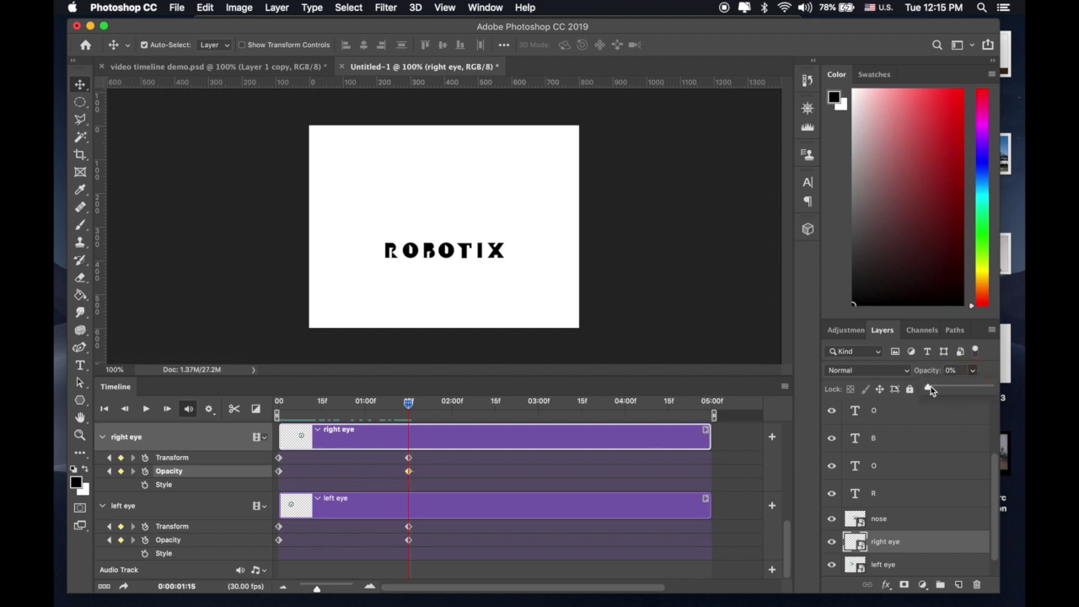
drag(928, 389, 1009, 386)
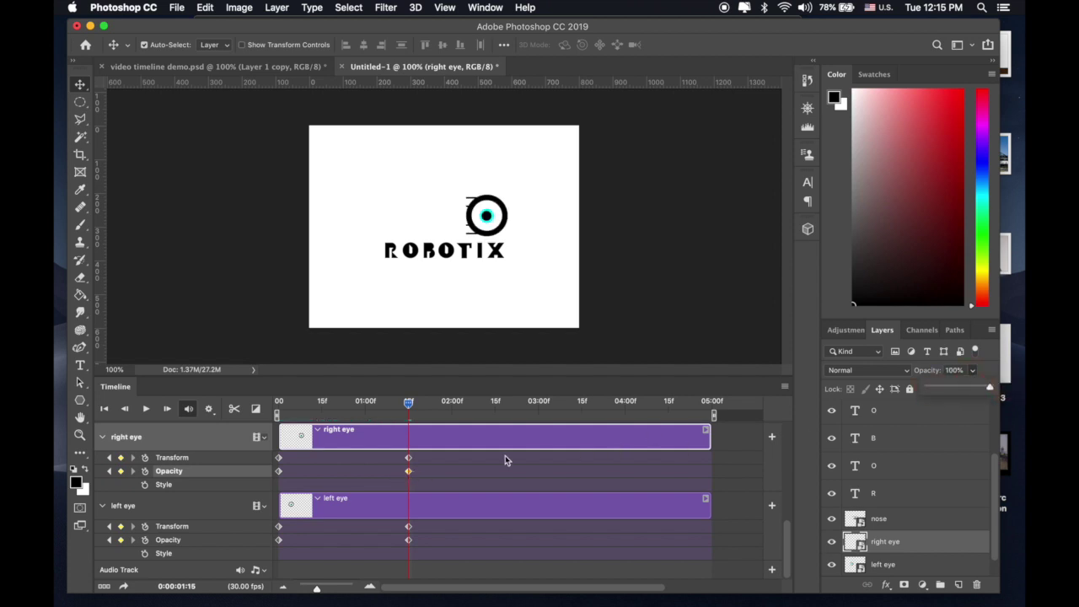
Keyframe the nose's Opacity at 0% on 0:00:00:00 and 100% on 0:00:01:15.
drag(409, 403, 279, 409)
scroll(331, 465, up, 3)
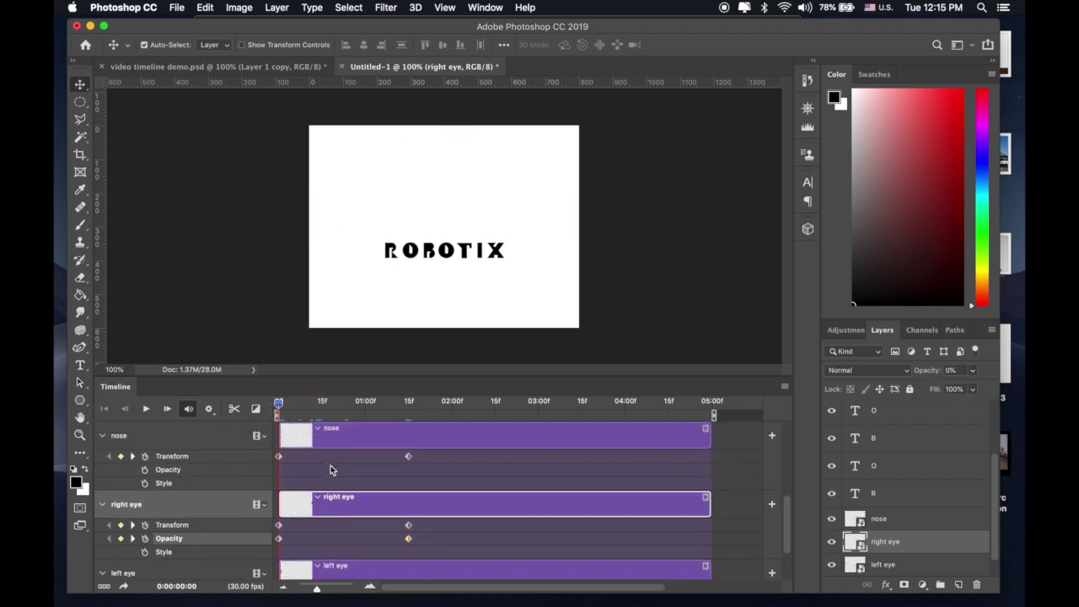
scroll(331, 470, up, 1)
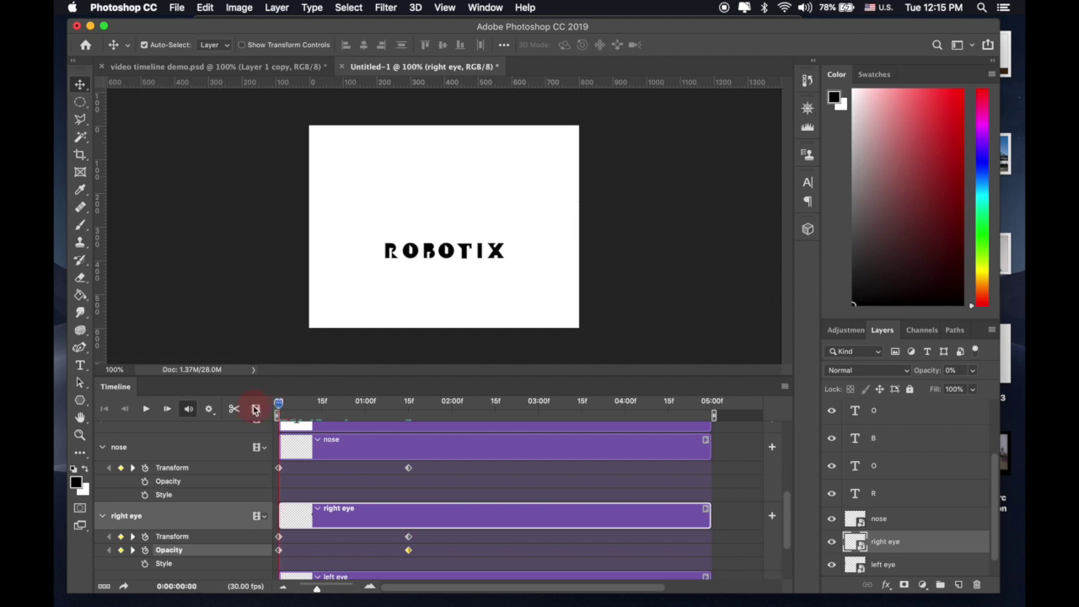
click(144, 481)
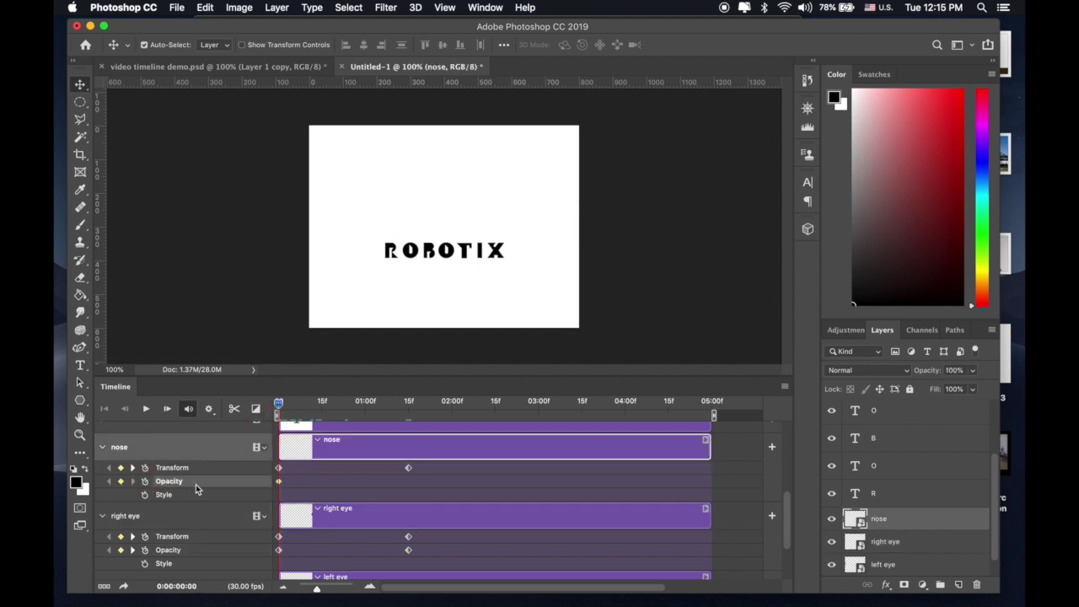
click(974, 373)
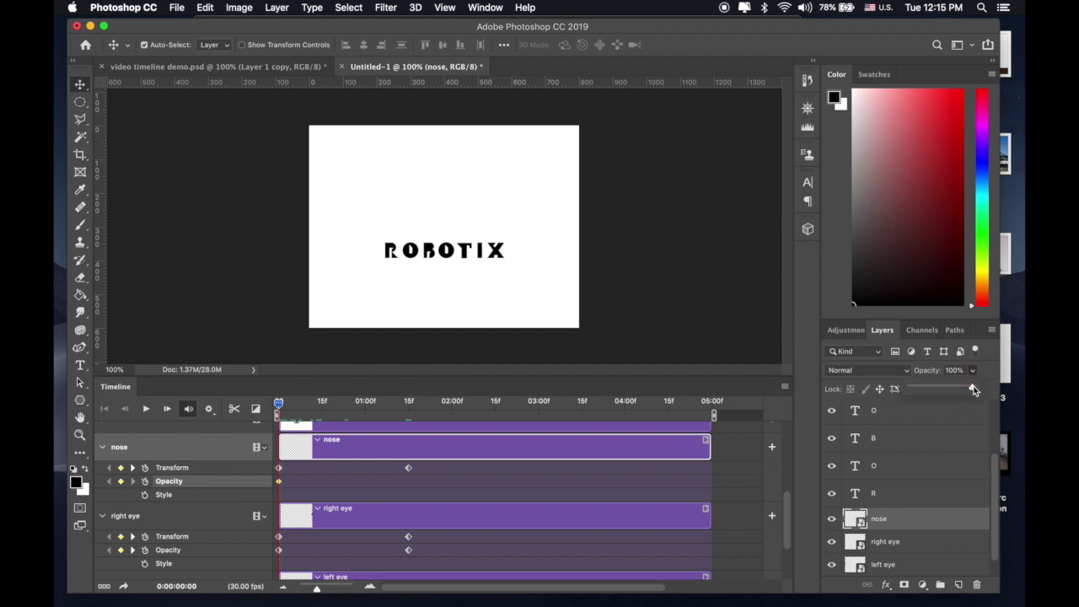
drag(974, 388, 910, 391)
drag(281, 406, 408, 409)
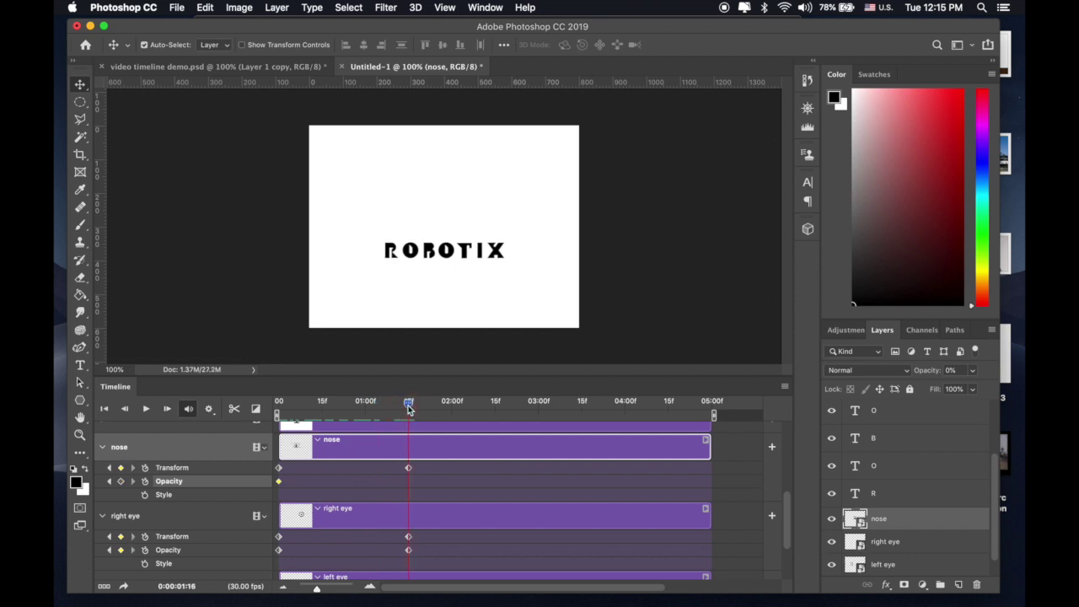
click(974, 371)
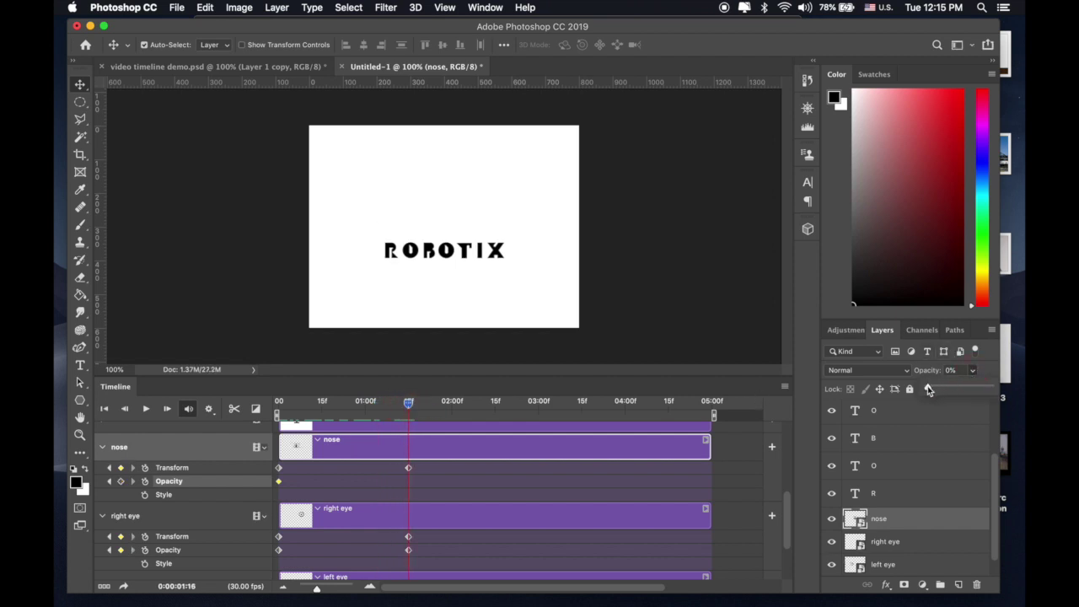
drag(928, 388, 1006, 387)
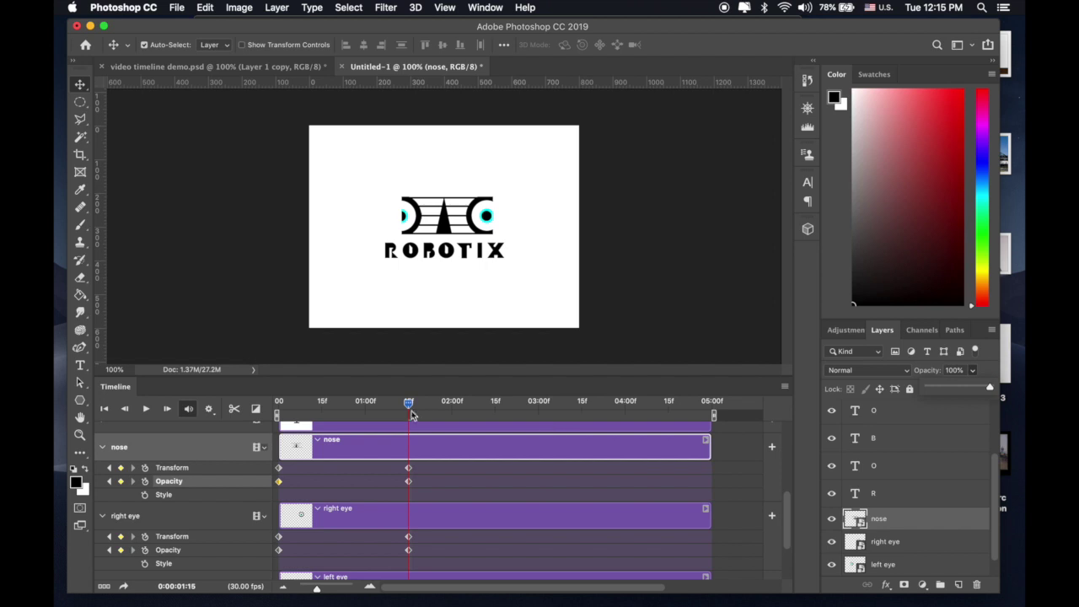
Play the animation from the start to preview the eyes and nose fading in, and return the playhead to 0:00:00:00.
drag(412, 415, 271, 407)
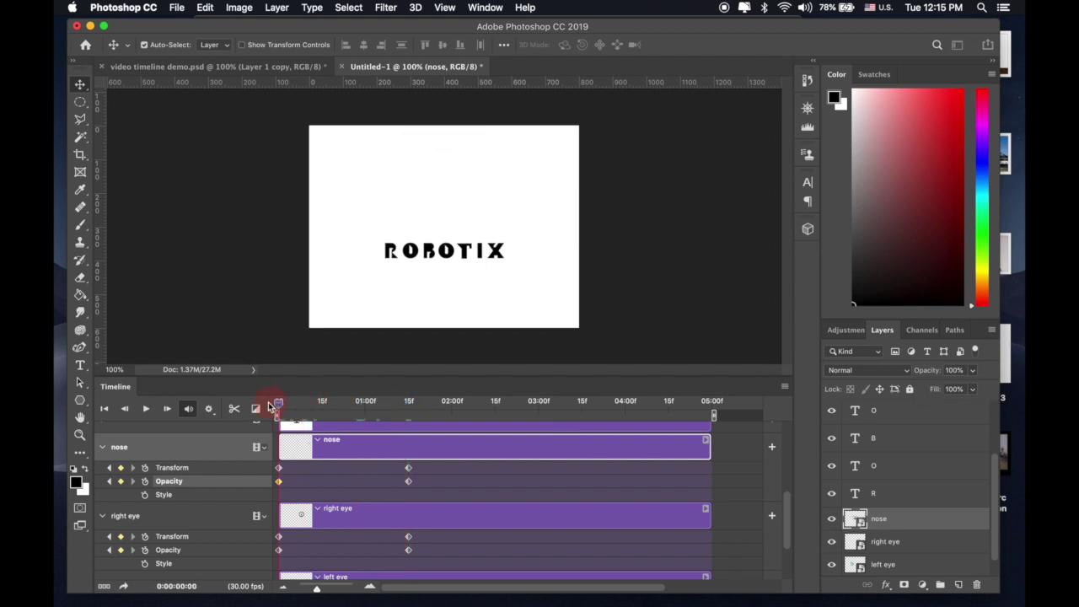
scroll(297, 454, up, 3)
click(146, 410)
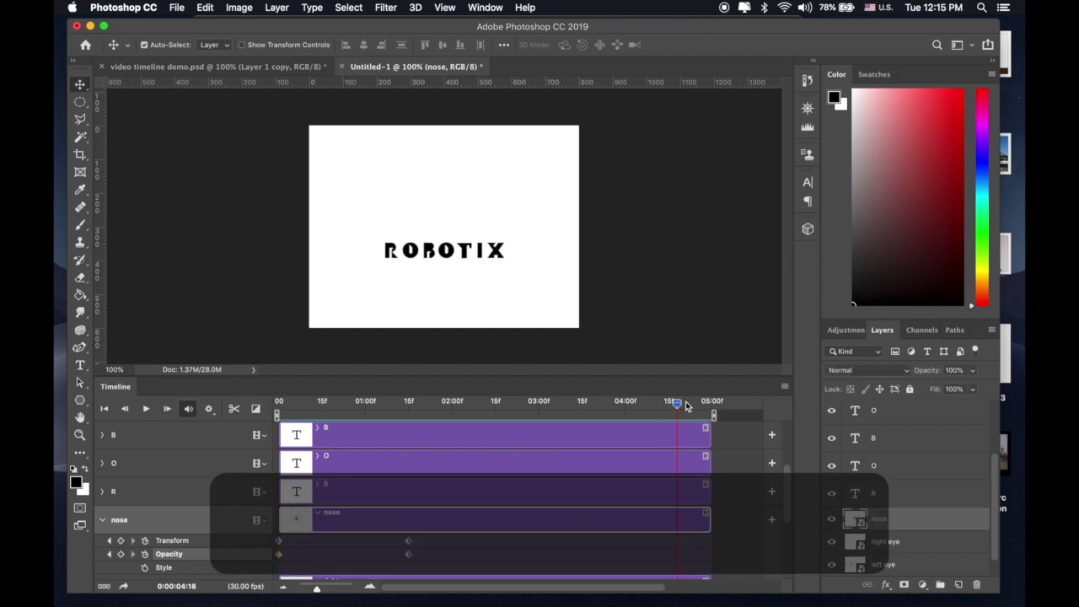
drag(670, 404, 339, 405)
click(281, 416)
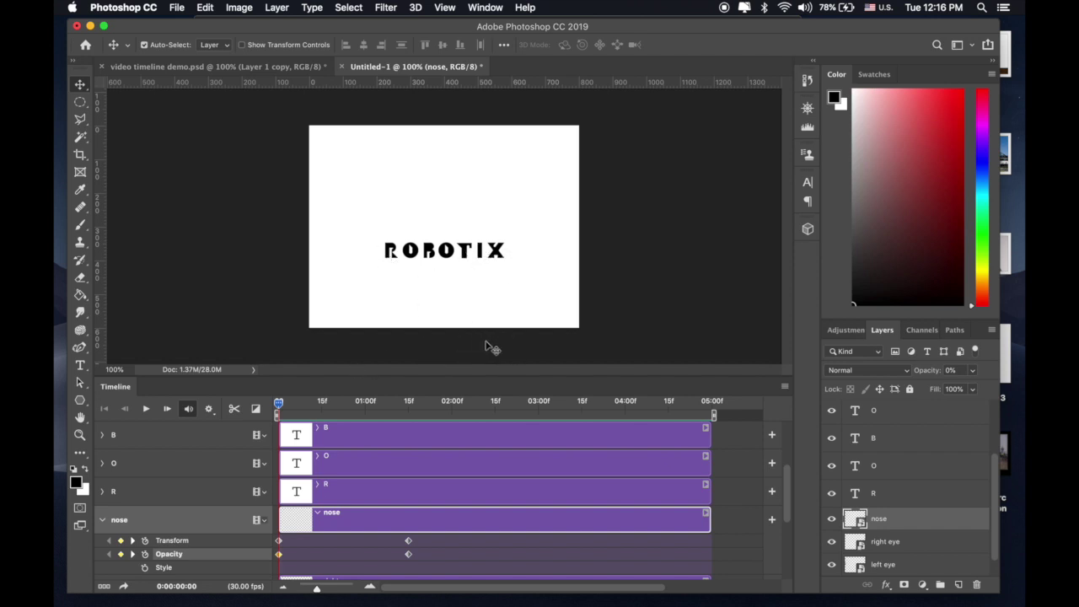
Expand the letter R track and add an Opacity keyframe at 0:00:00:00 with 0% opacity.
click(318, 486)
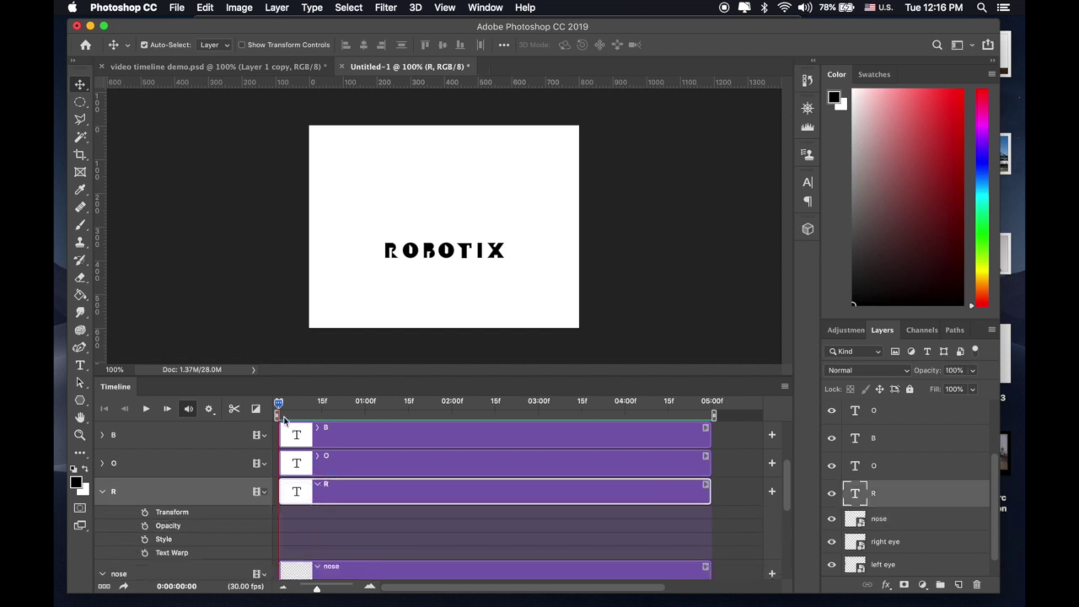
mouse_move(281, 406)
mouse_down()
mouse_move(332, 399)
mouse_move(278, 402)
mouse_up()
click(145, 525)
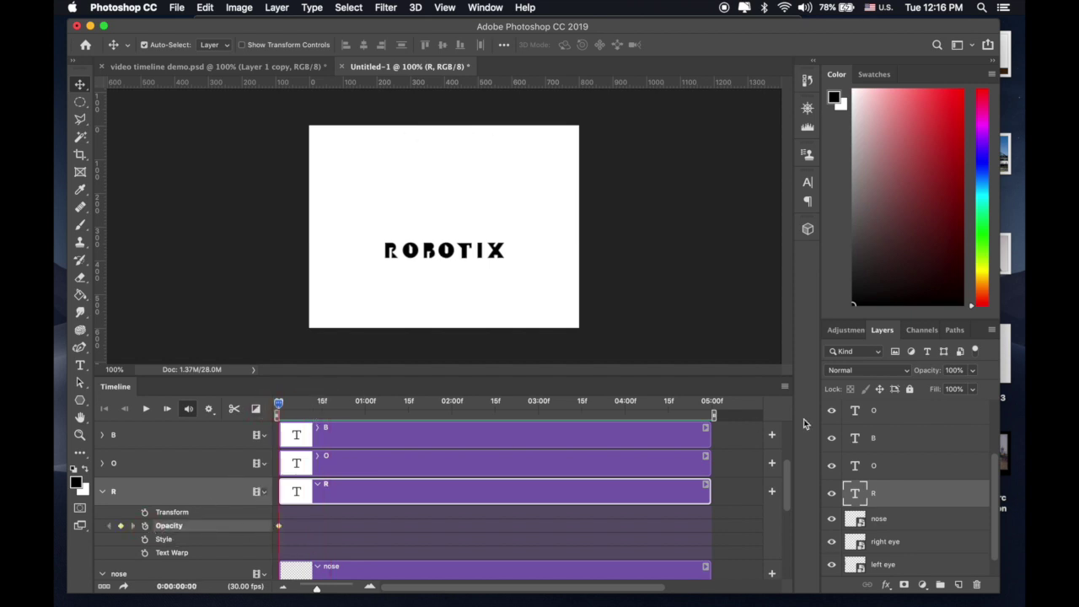
click(972, 370)
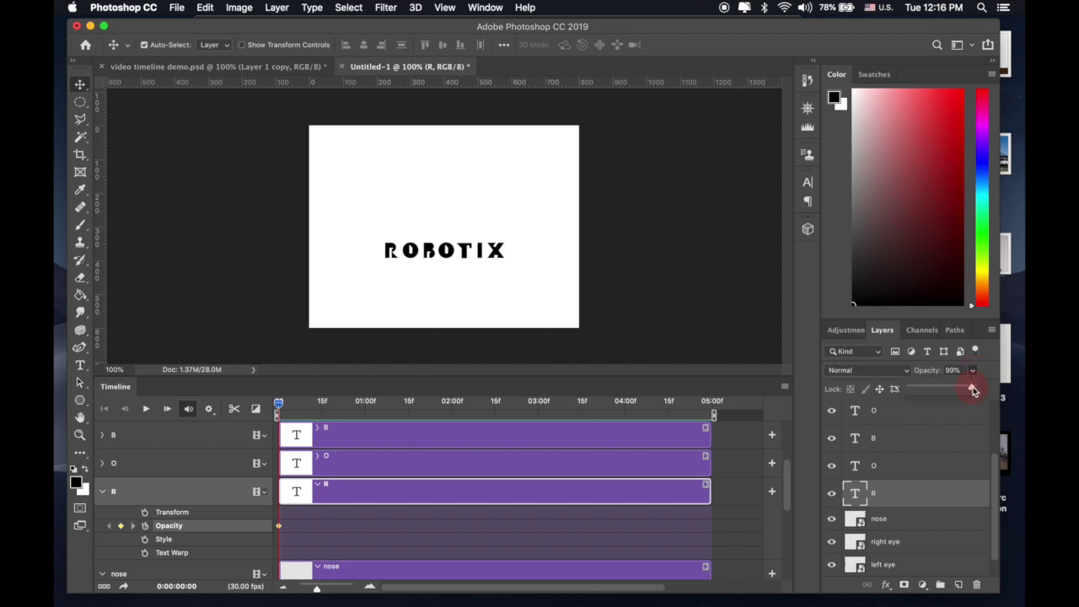
drag(971, 389, 910, 388)
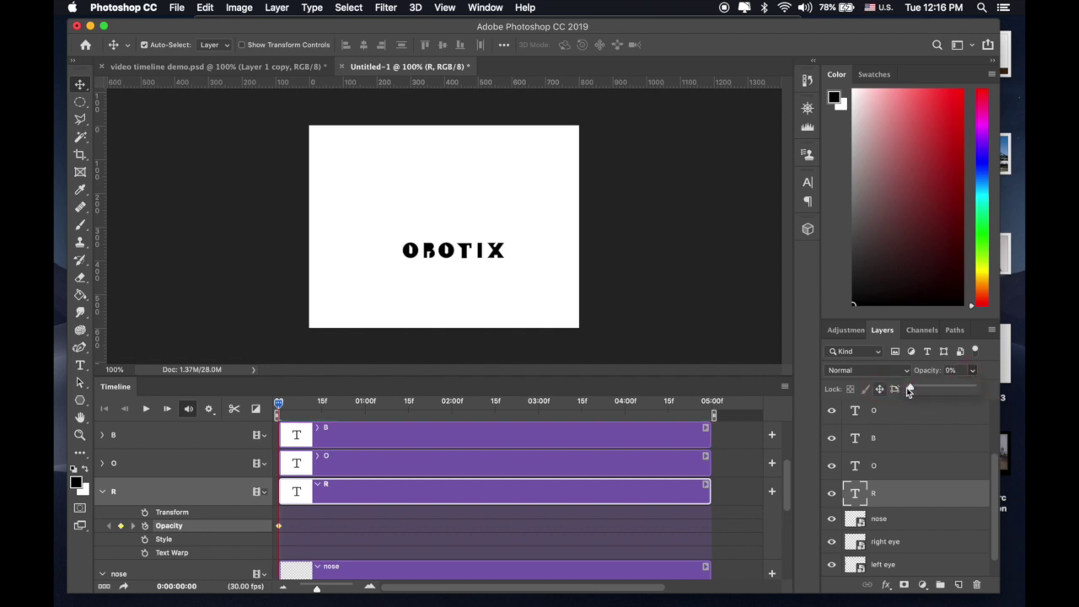
Set the letter R's opacity to 100% at 0:00:01:00 as its second keyframe, and return the playhead to the start.
click(278, 405)
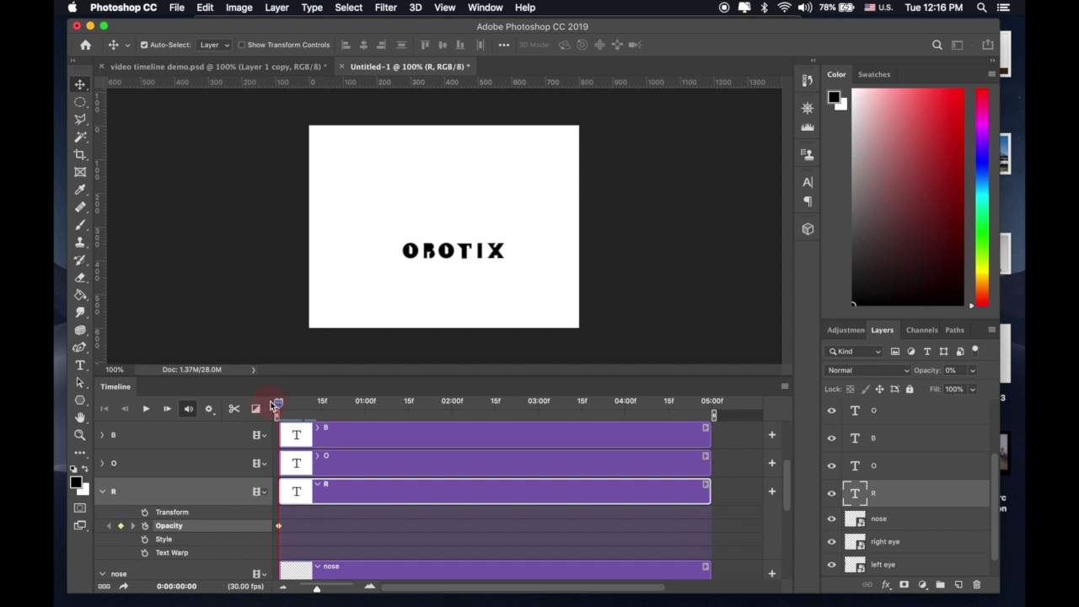
scroll(323, 508, down, 4)
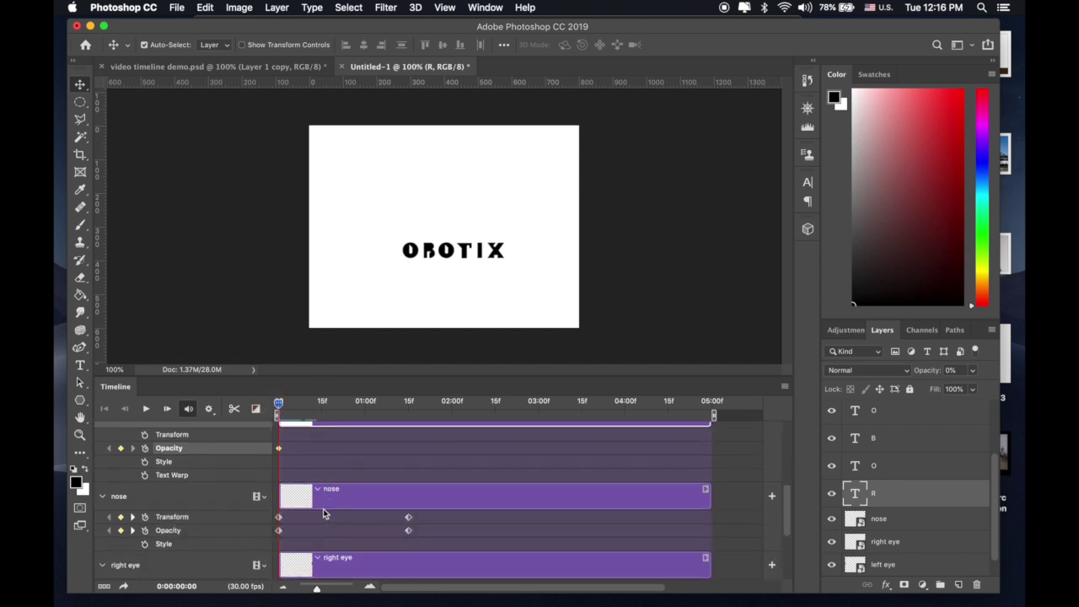
scroll(323, 508, up, 2)
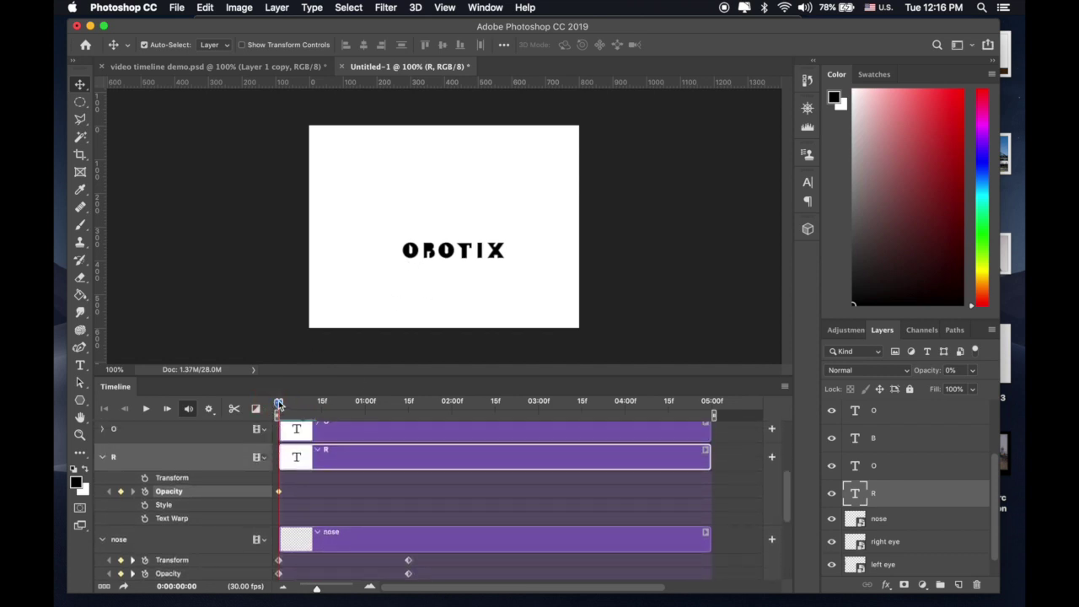
drag(278, 409, 368, 419)
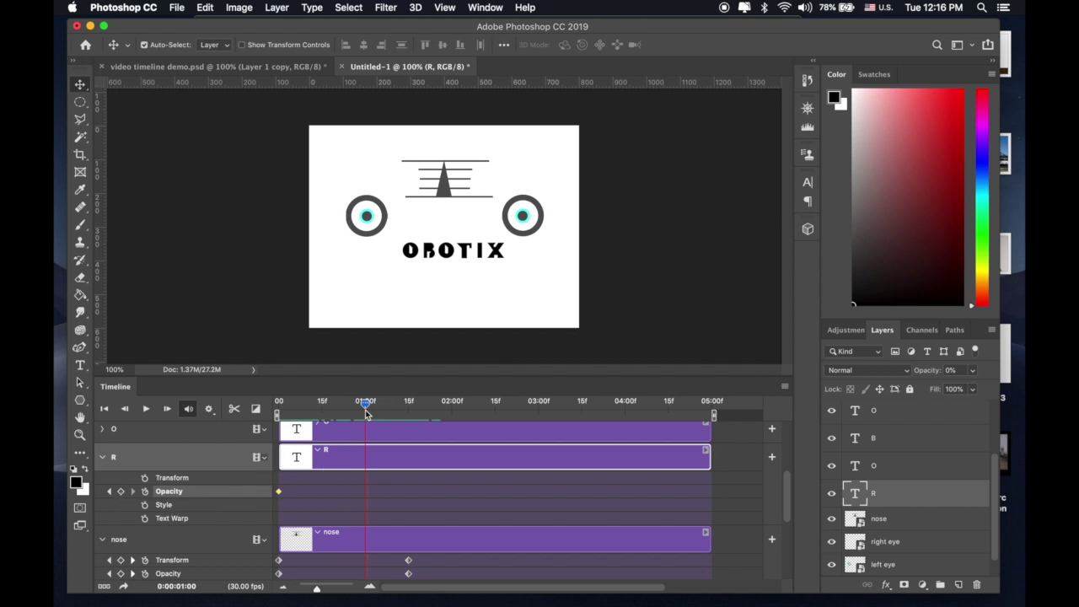
mouse_move(365, 408)
mouse_down()
mouse_move(349, 409)
mouse_move(365, 409)
mouse_up()
click(958, 370)
text(100)
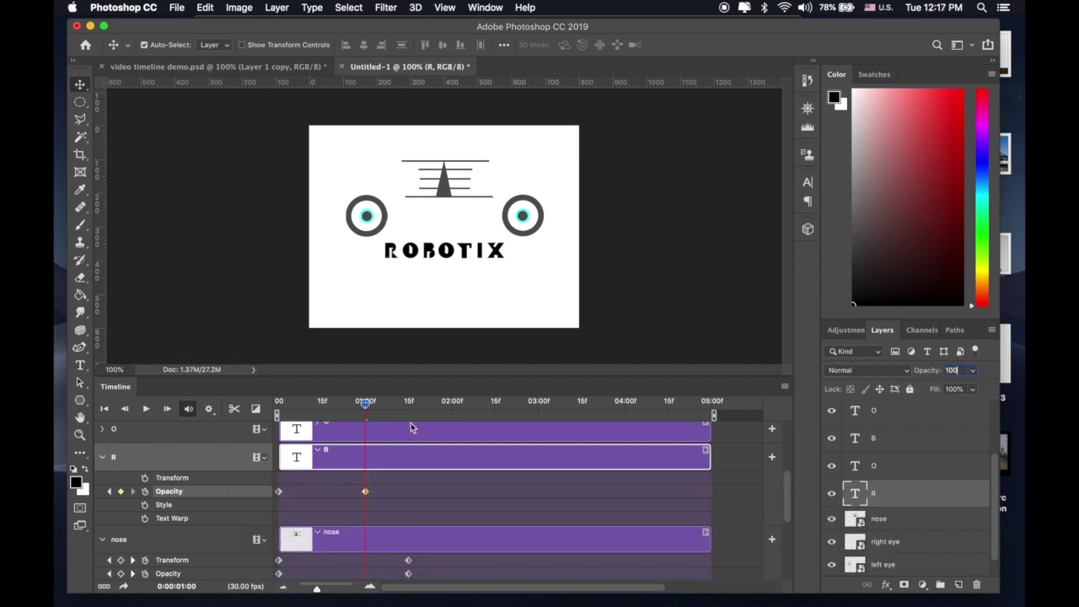
click(362, 405)
drag(363, 406, 278, 403)
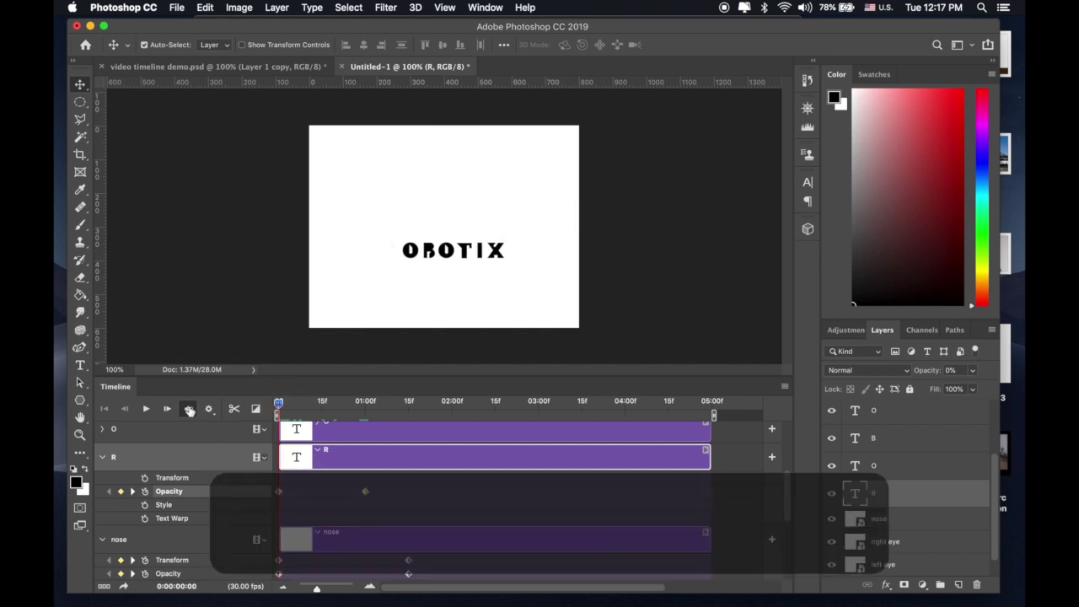
Play back the letter R's fade, and add a 0% Opacity keyframe to it at 0:00:00:15.
click(145, 408)
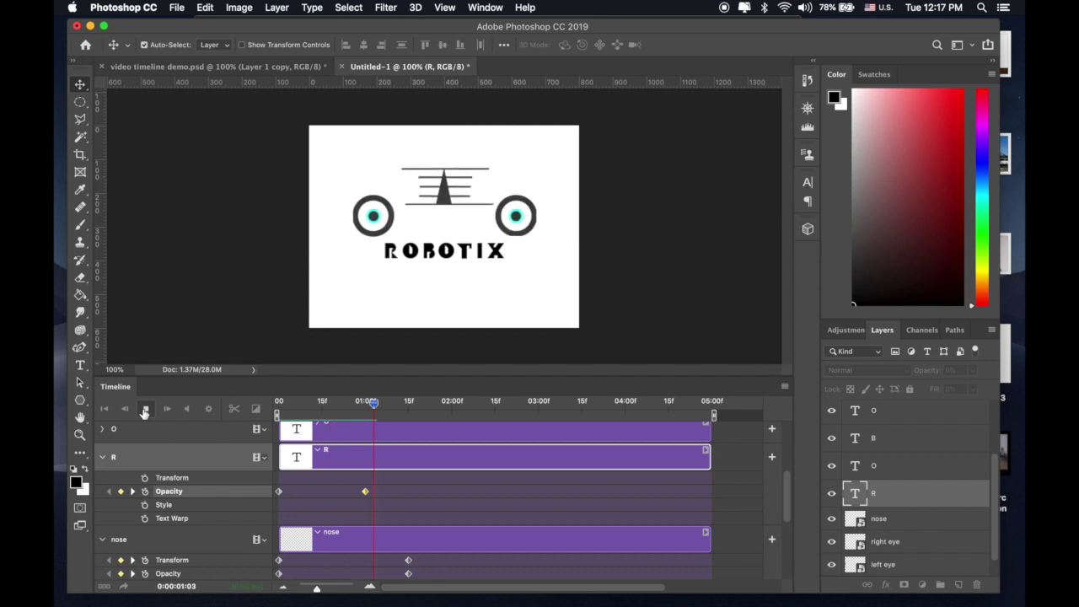
click(145, 409)
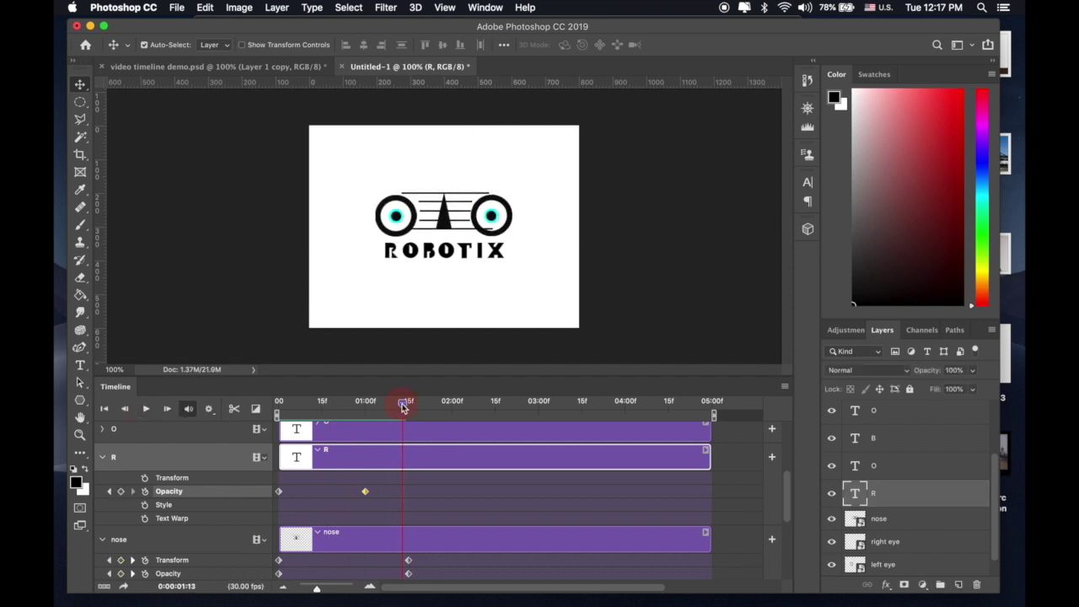
drag(403, 408, 321, 408)
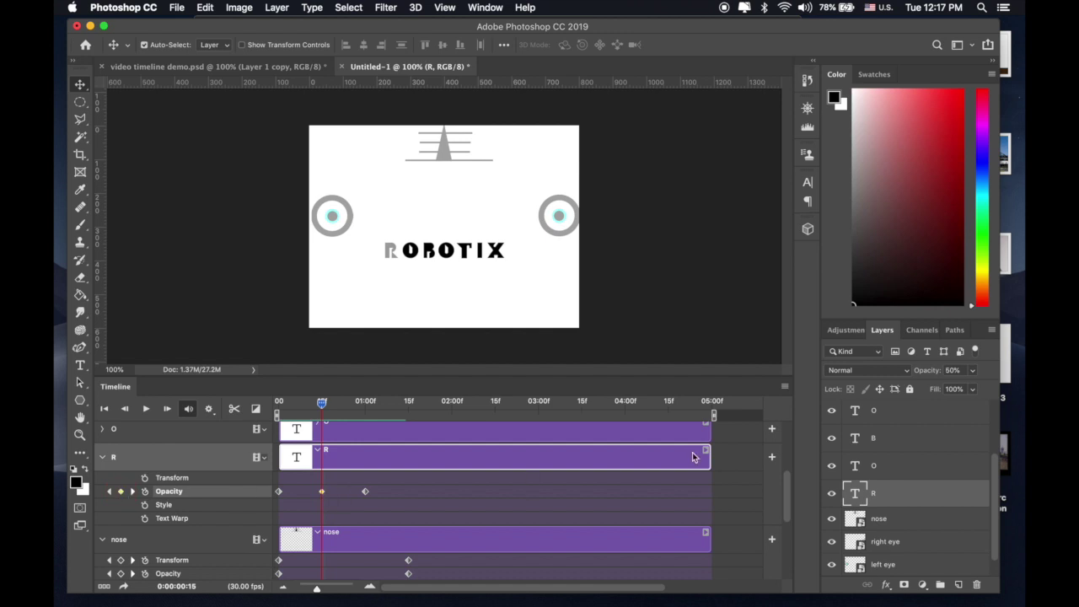
click(972, 370)
drag(962, 389, 882, 390)
Return the playhead to the start and play the animation to check the letter R's delayed fade-in.
drag(322, 408, 260, 441)
key(space)
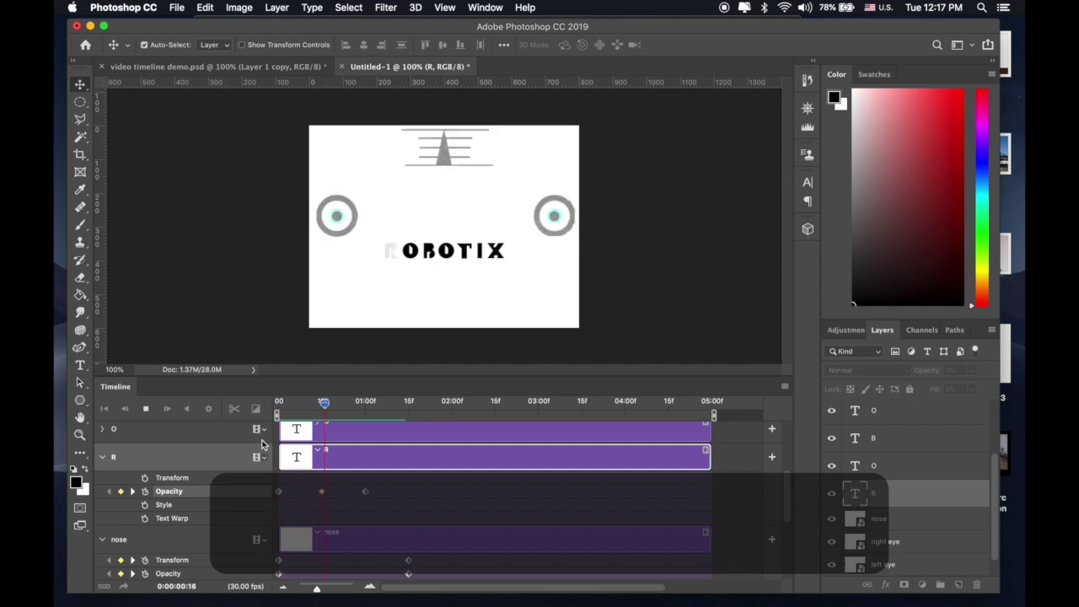
key(space)
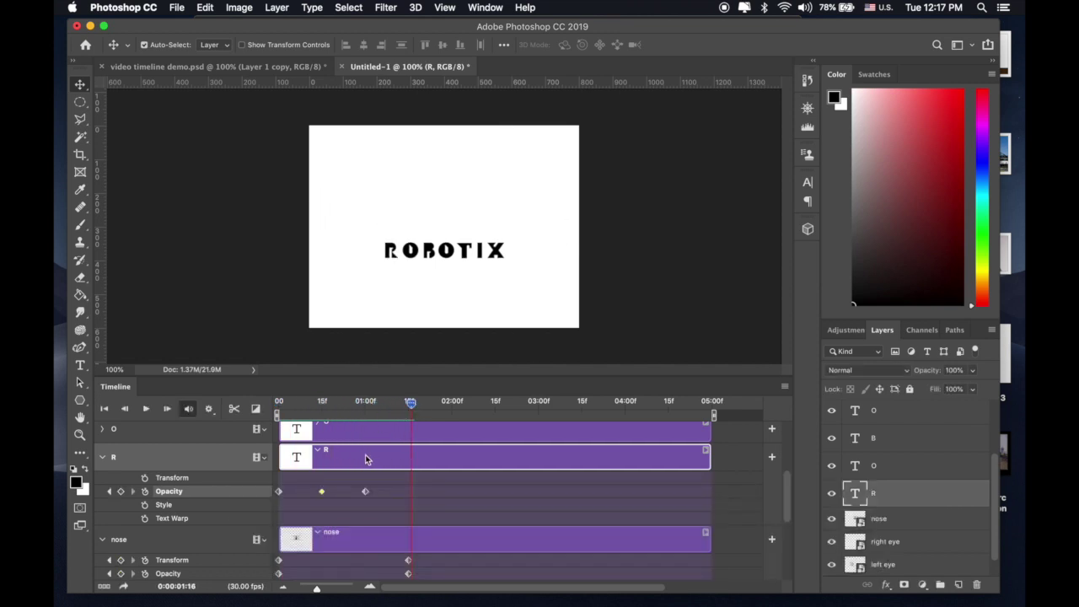
click(318, 450)
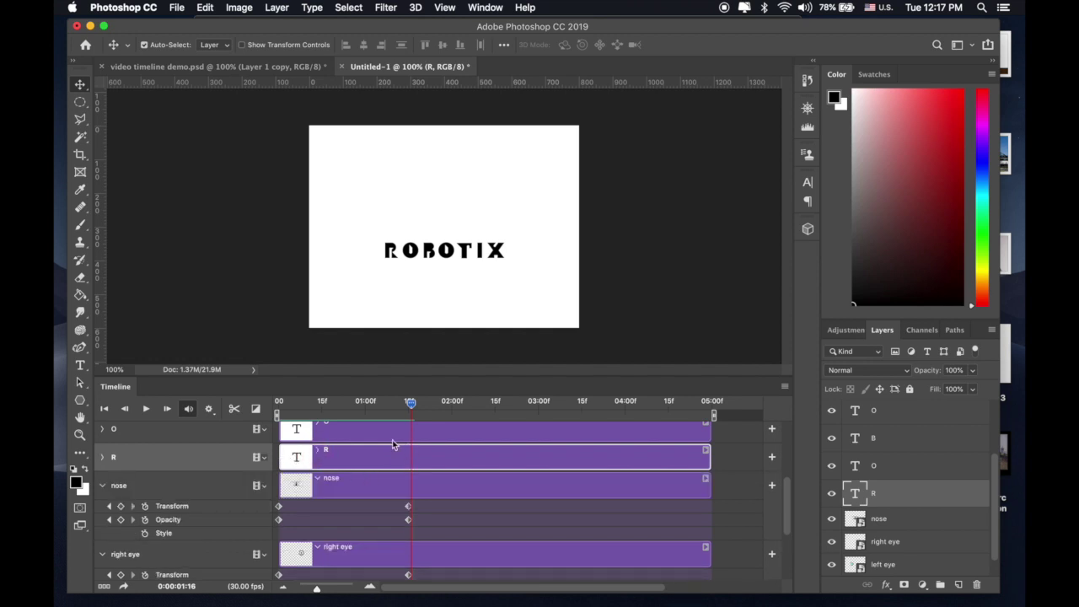
click(318, 452)
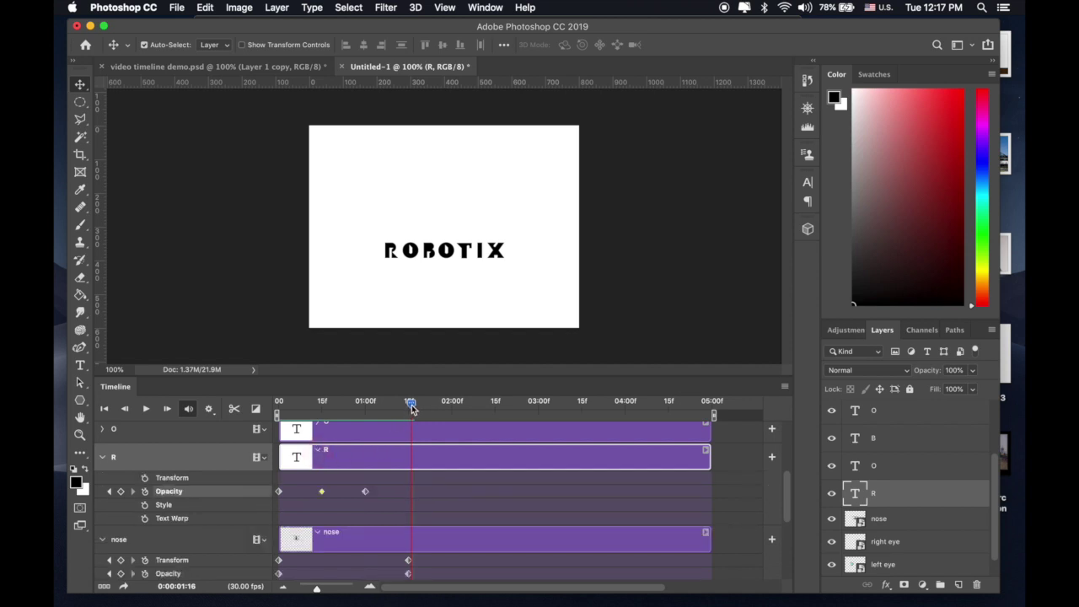
Expand the first letter O's track and add an Opacity keyframe at 0:00:00:00 with 0% opacity.
scroll(640, 501, up, 2)
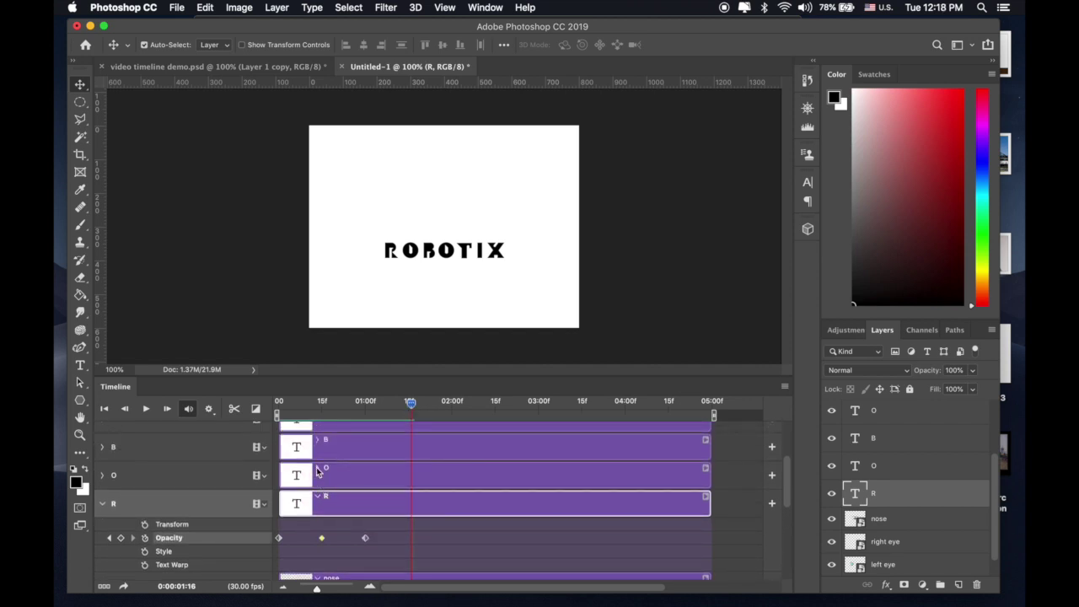
click(318, 469)
drag(410, 403, 381, 403)
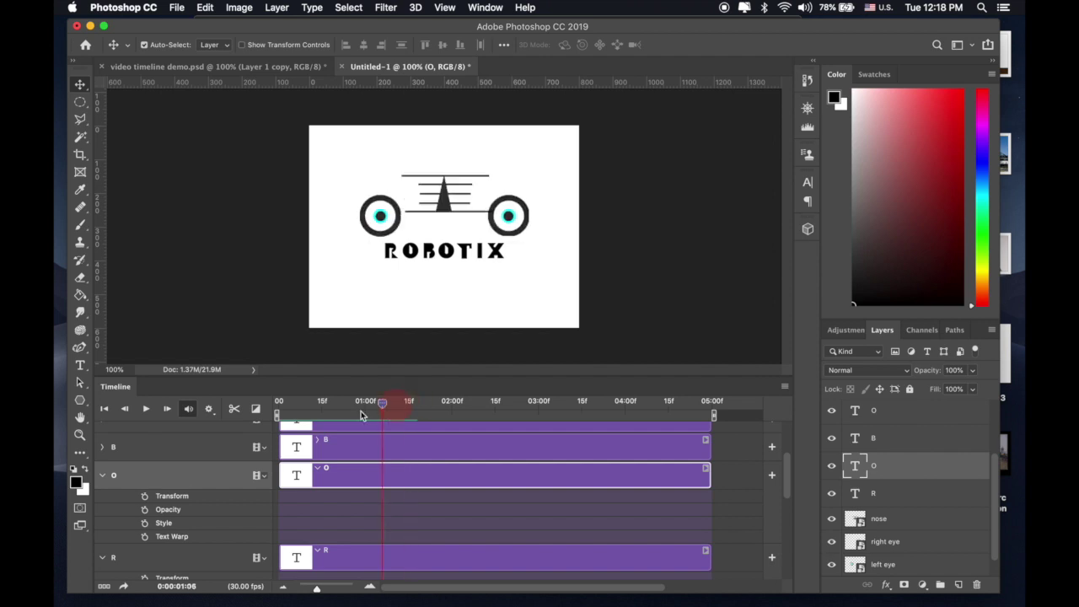
click(279, 403)
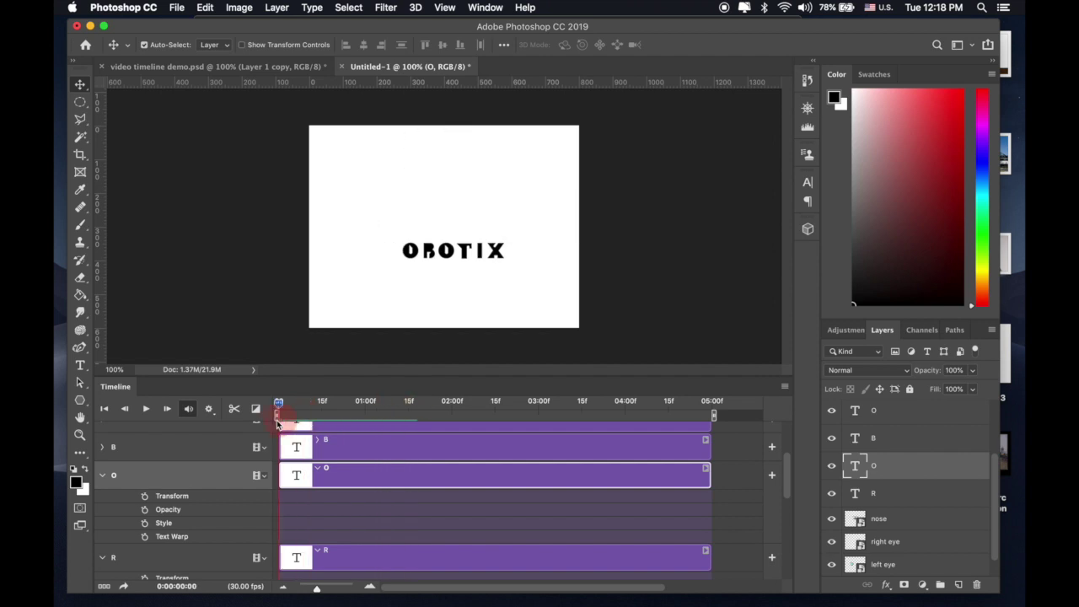
click(144, 510)
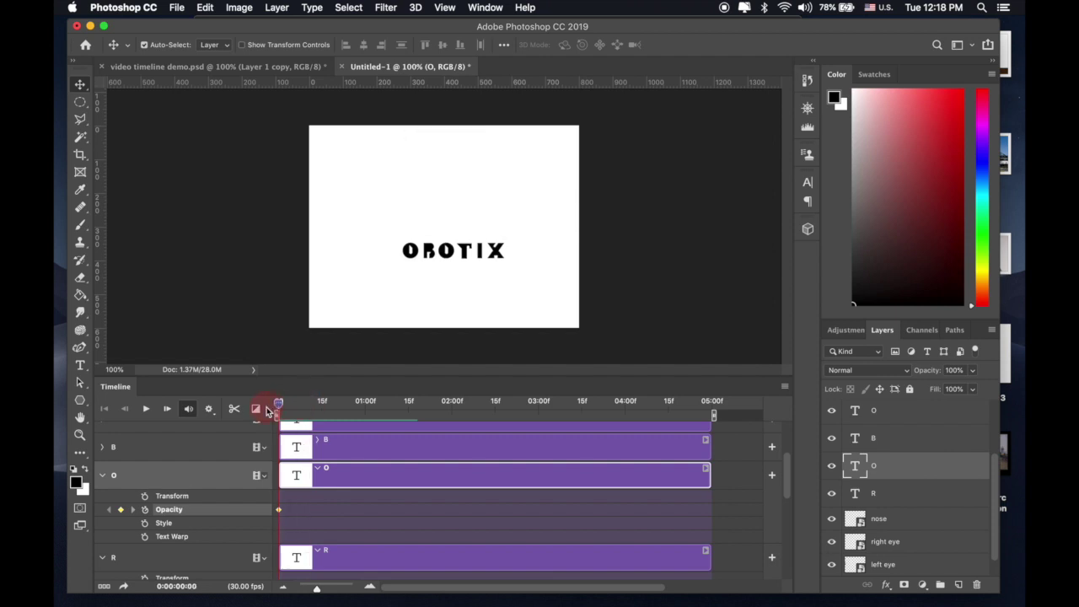
click(974, 371)
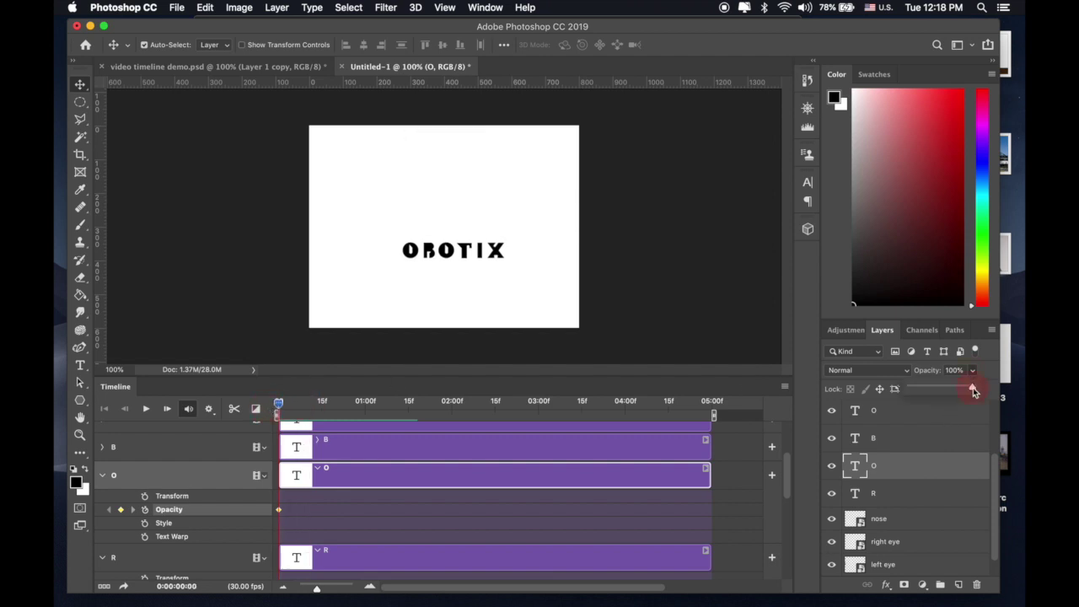
drag(974, 390, 879, 403)
Add Opacity keyframes to the first letter O: 0% at 0:00:01:00 and 100% at 0:00:01:15.
scroll(477, 472, down, 2)
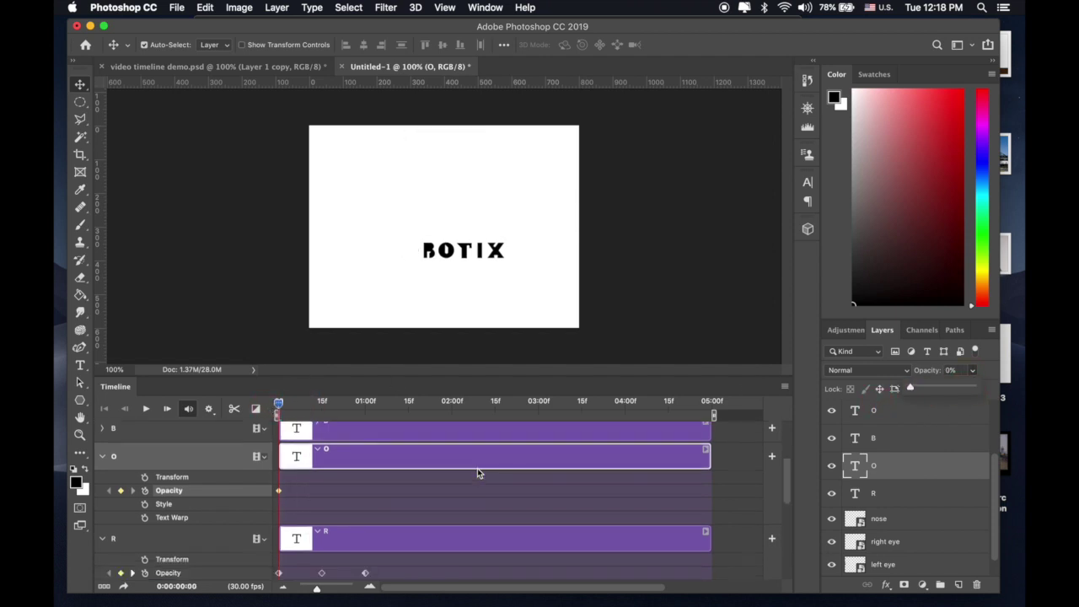
drag(285, 407, 365, 410)
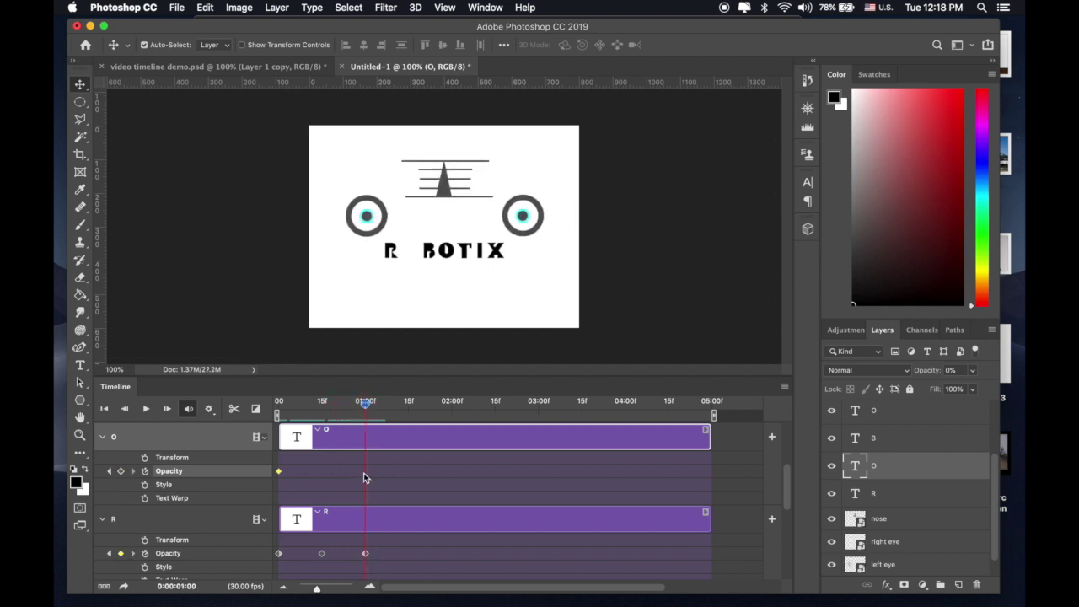
click(121, 472)
drag(366, 403, 408, 409)
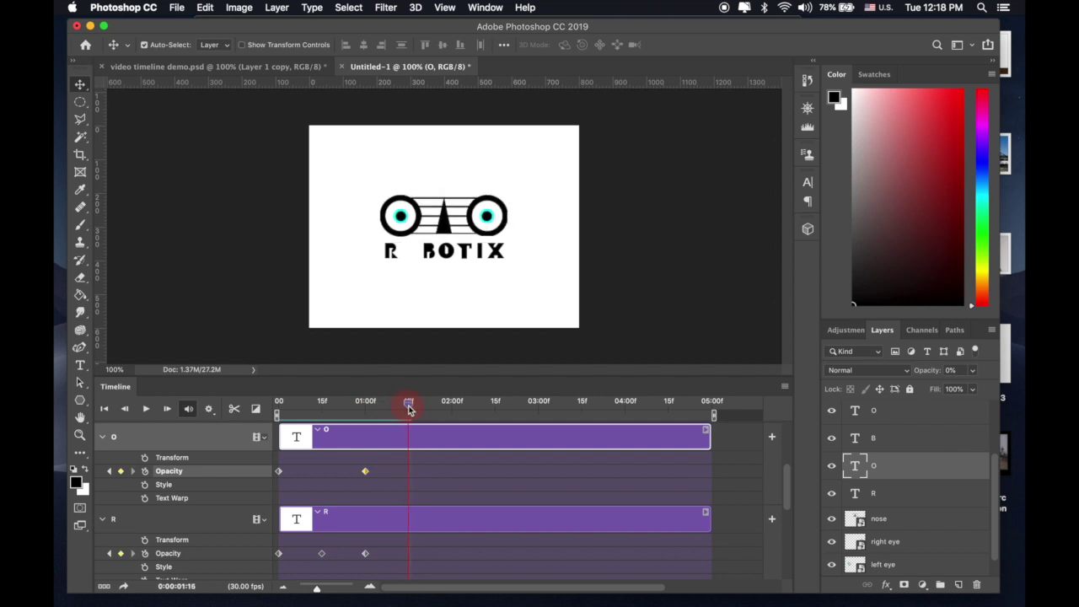
click(121, 472)
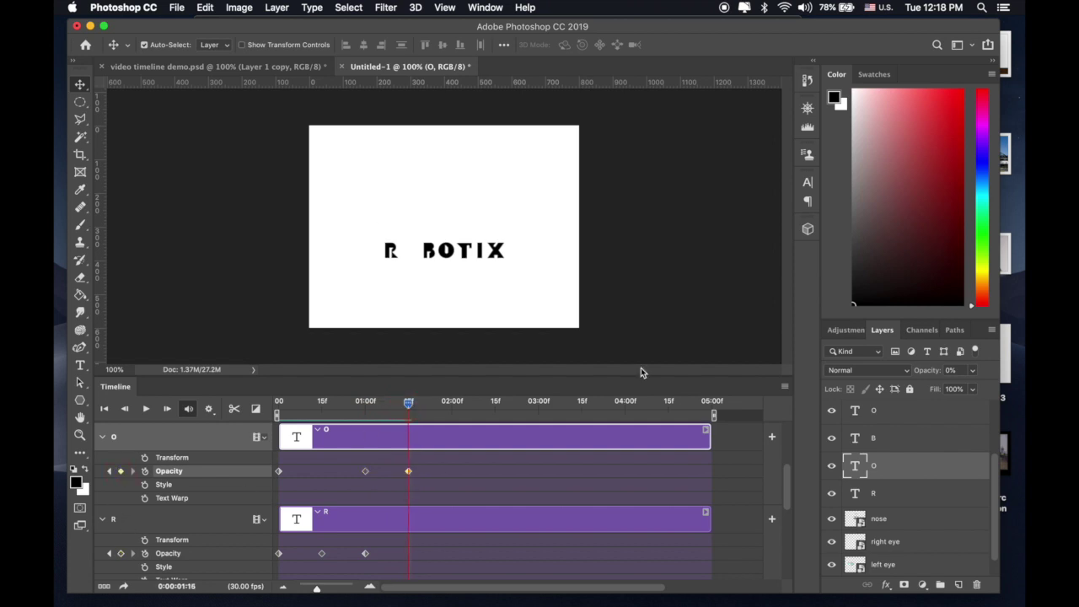
click(972, 370)
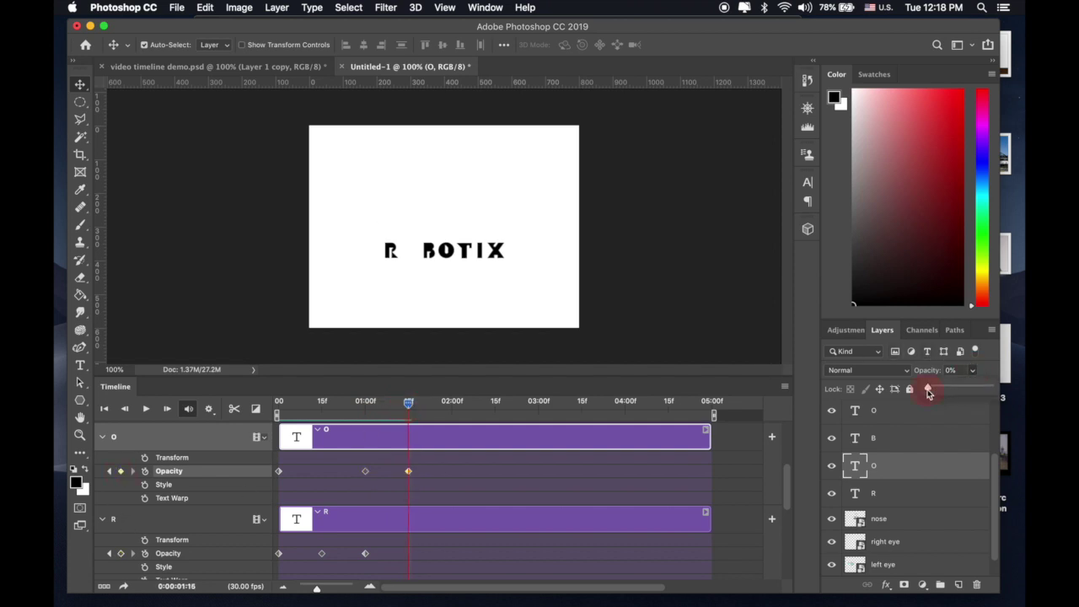
drag(927, 387, 1007, 386)
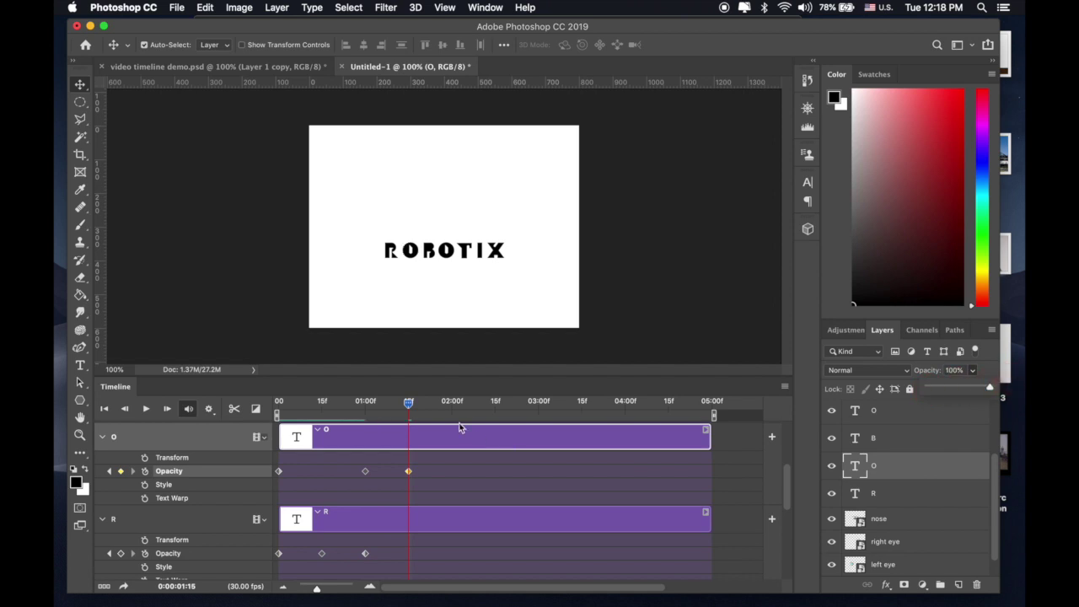
Scrub between 0:00:01:00 and 0:00:01:15 to check the first letter O's fade-in.
scroll(459, 427, down, 1)
scroll(464, 433, up, 1)
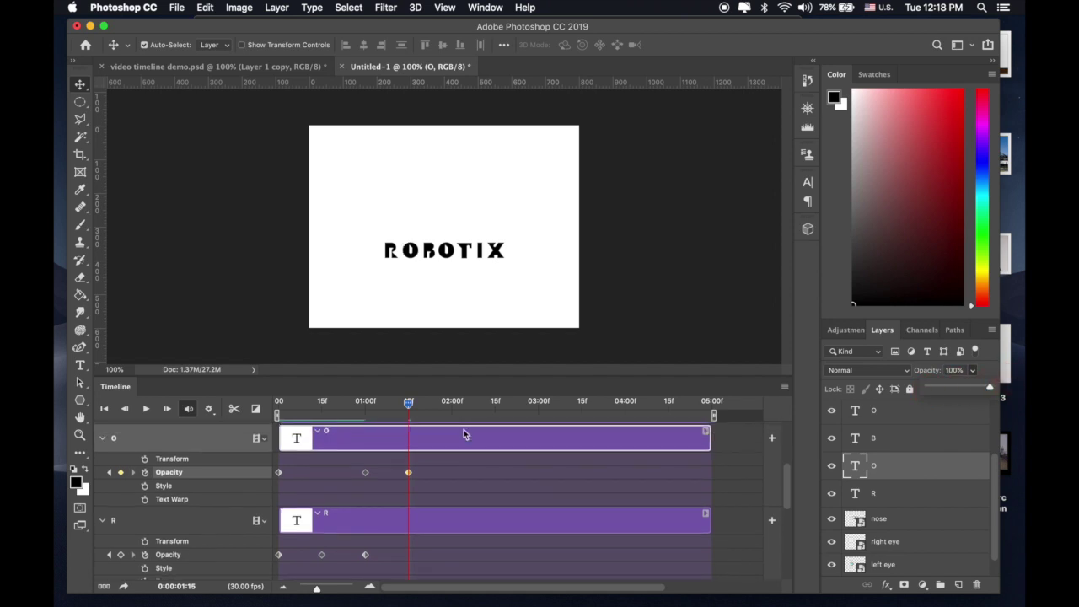
drag(409, 407, 365, 425)
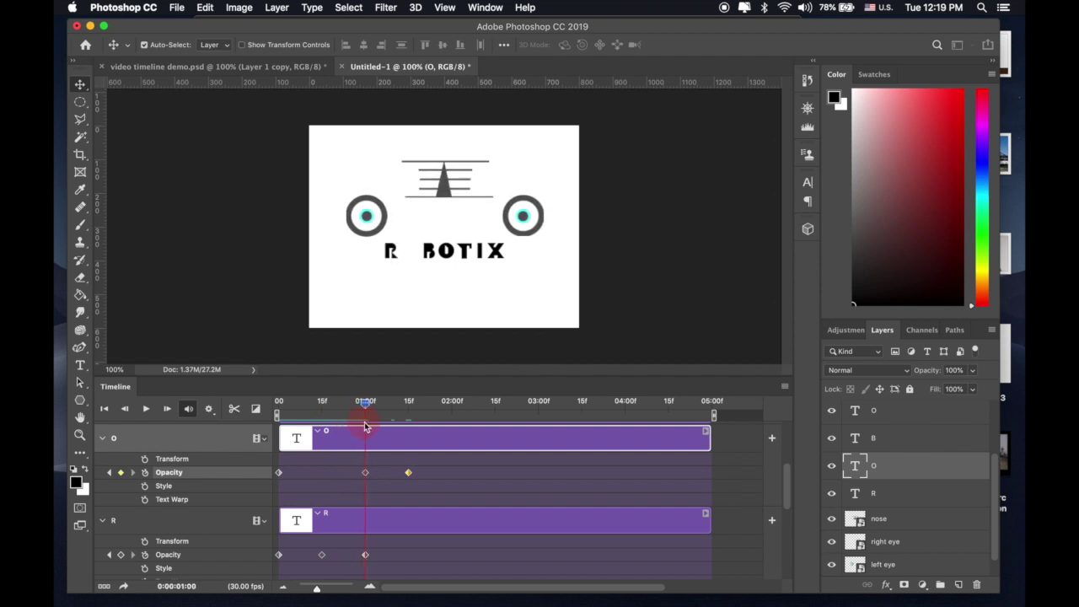
drag(365, 426, 408, 426)
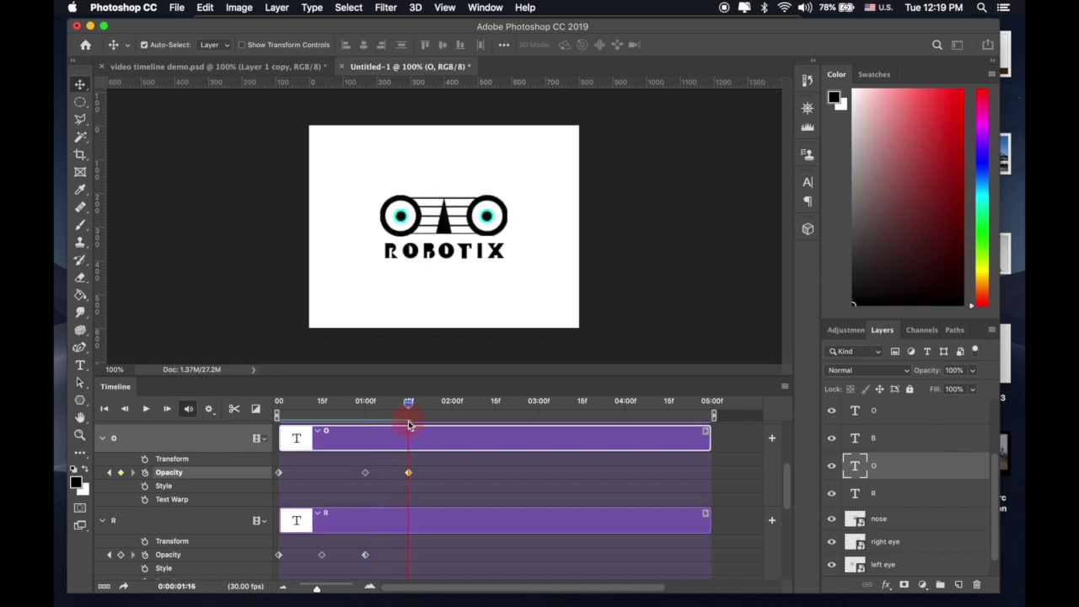
key(Left)
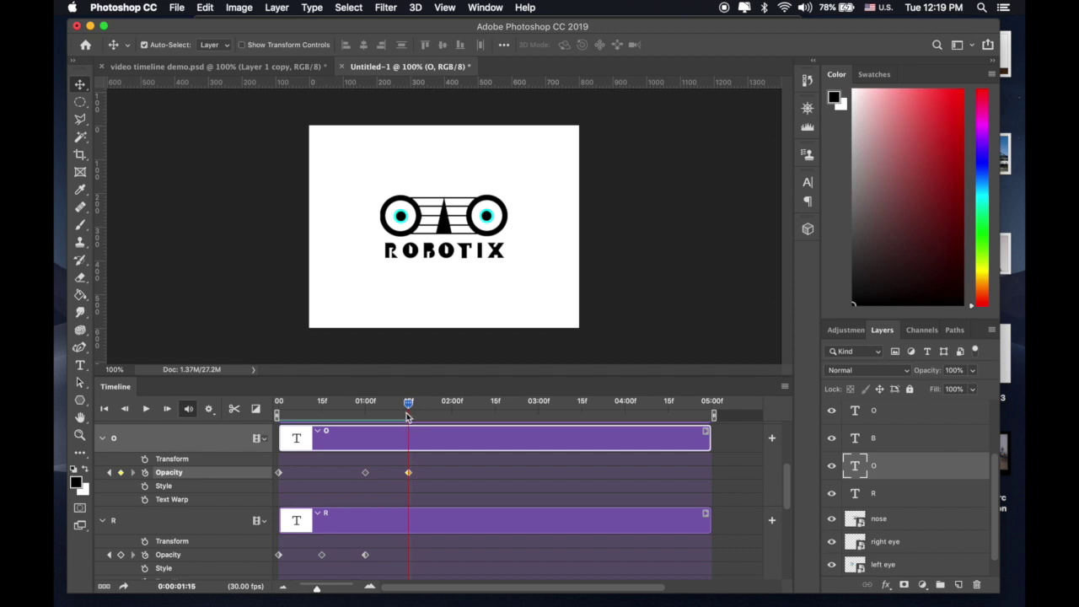
Expand the letter B's track and add an Opacity keyframe at 0:00:00:00 with 0% opacity.
scroll(415, 463, up, 2)
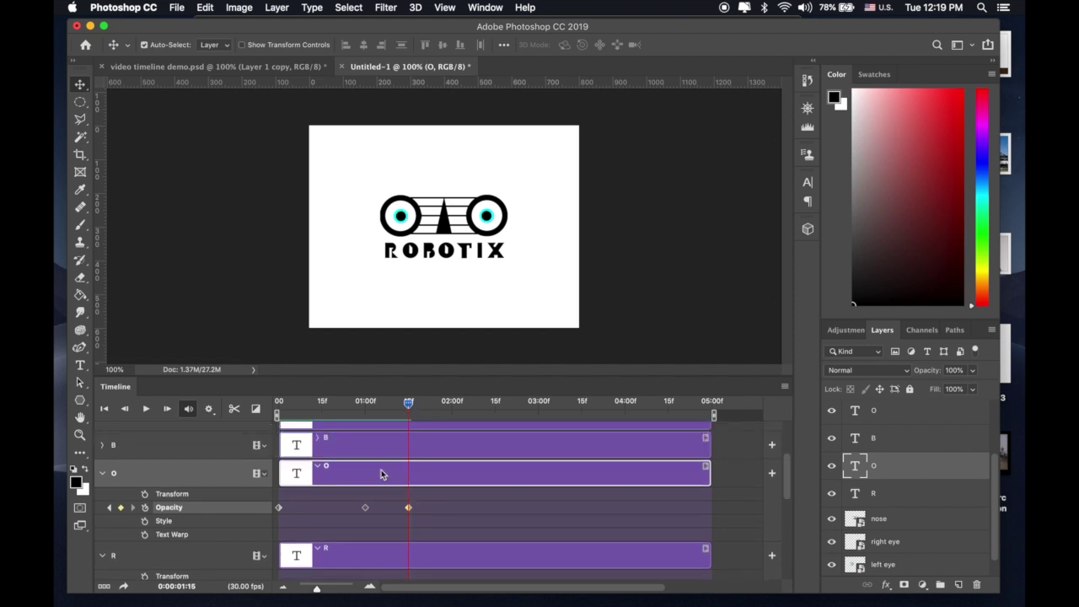
click(319, 442)
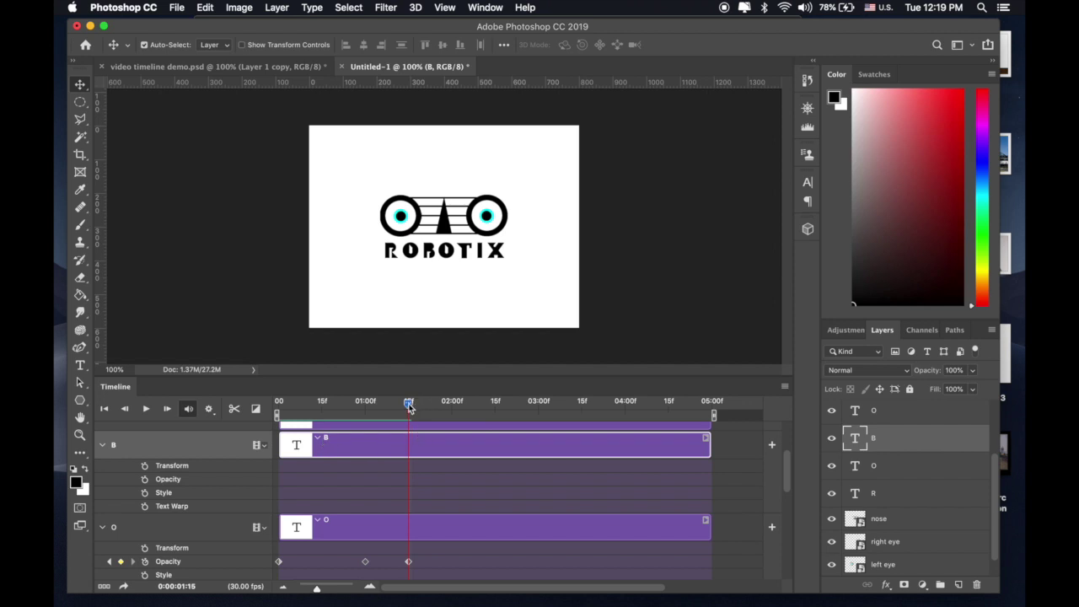
drag(409, 407, 278, 405)
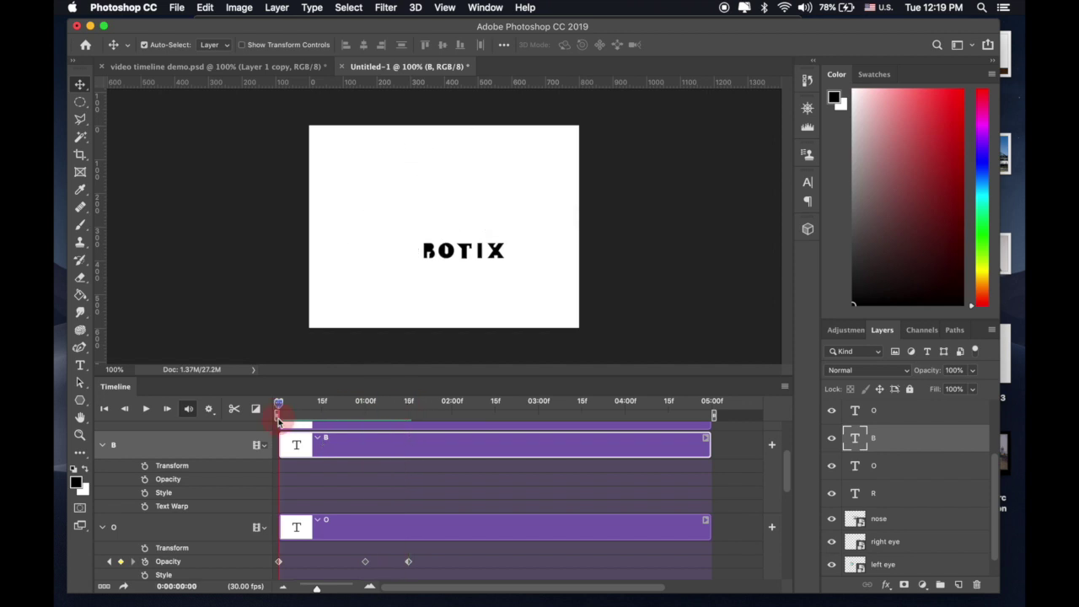
click(145, 478)
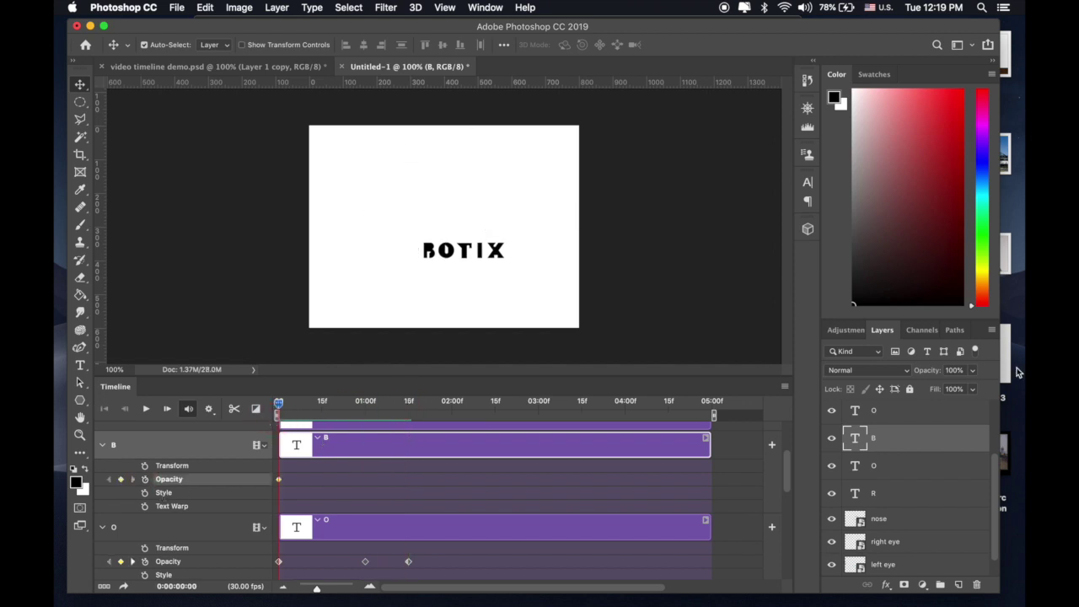
click(972, 389)
drag(971, 390, 834, 390)
Add Opacity keyframes to the letter B: 0% at 0:00:01:15 and 100% at 0:00:02:00.
drag(279, 404, 409, 418)
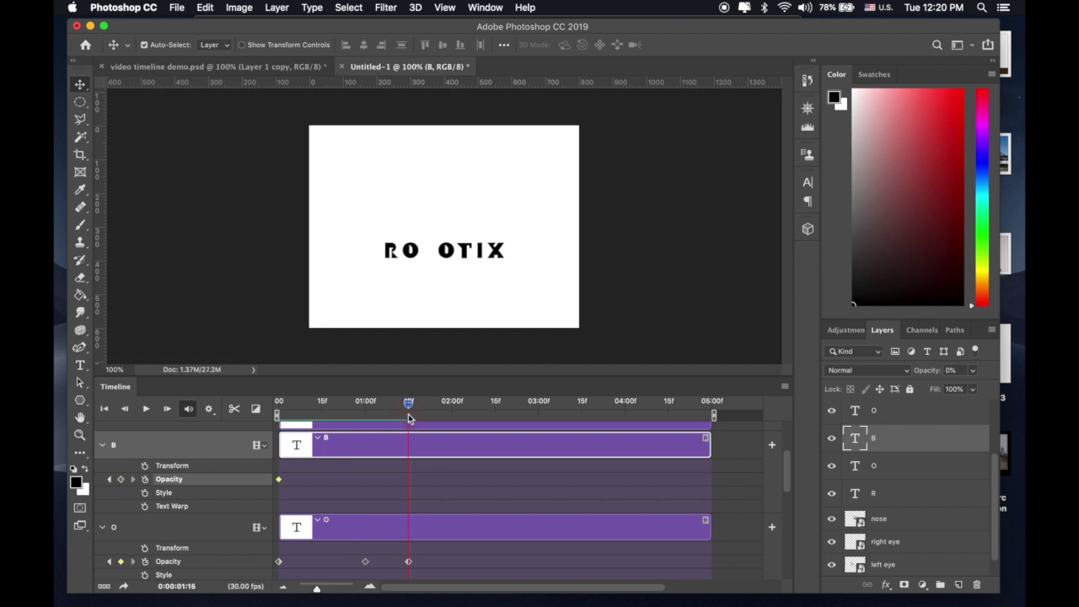
click(122, 480)
drag(408, 408, 453, 408)
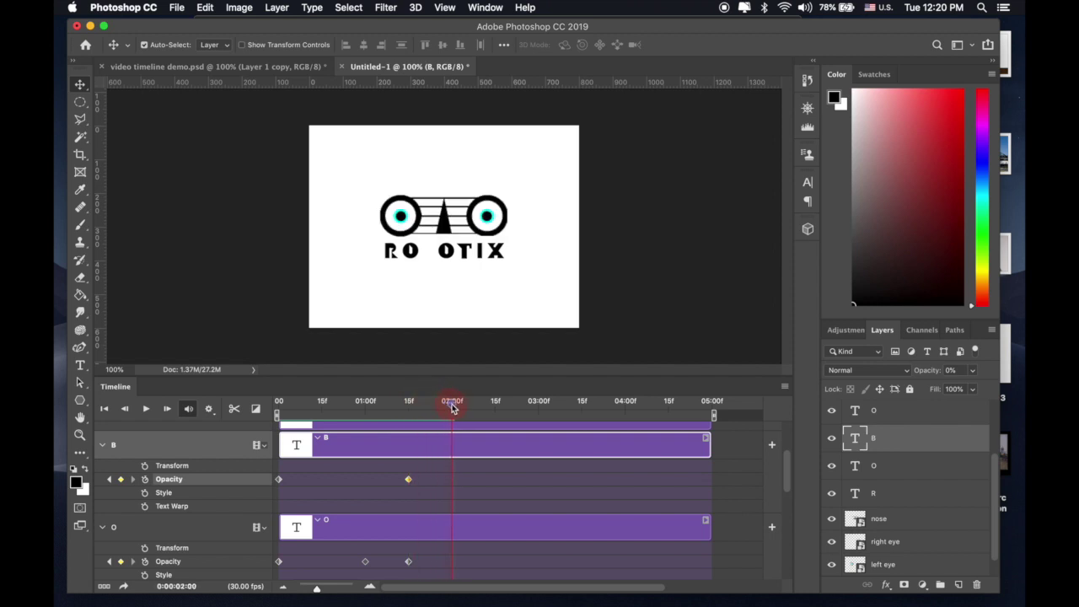
click(121, 478)
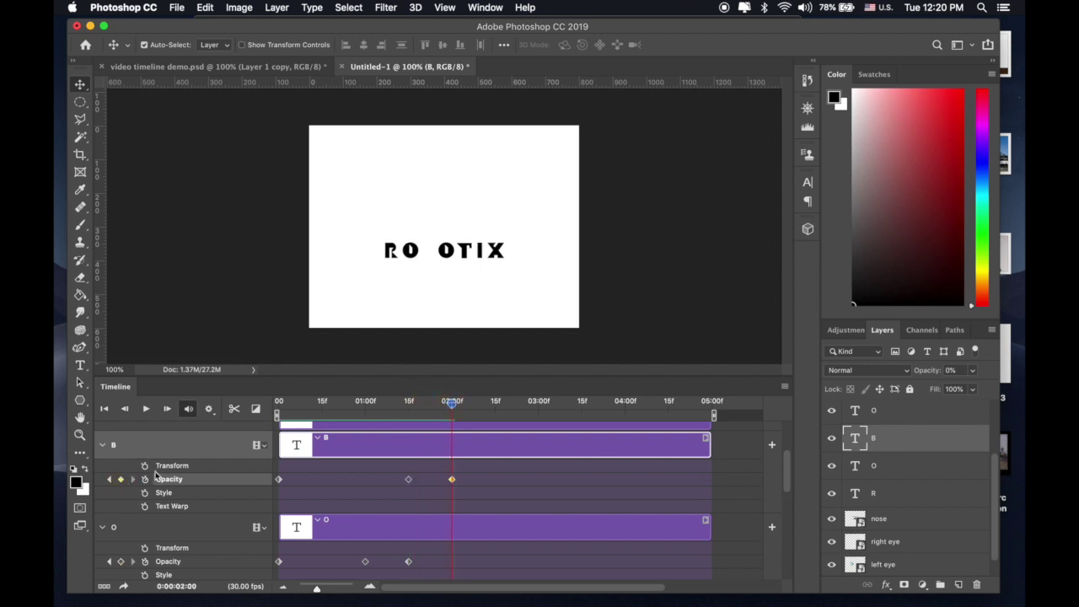
click(974, 373)
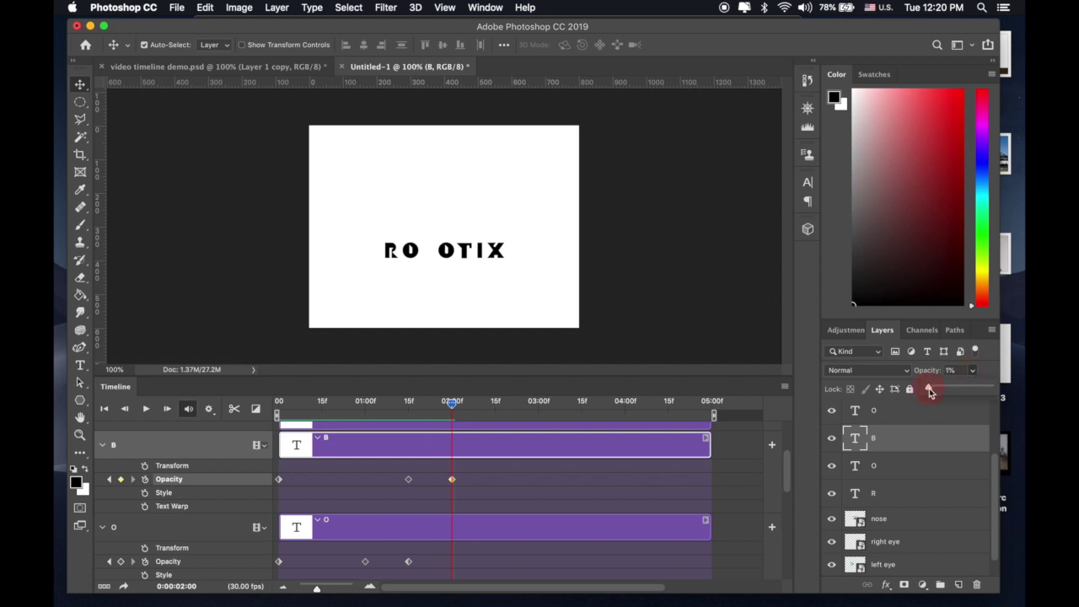
drag(929, 389, 1011, 385)
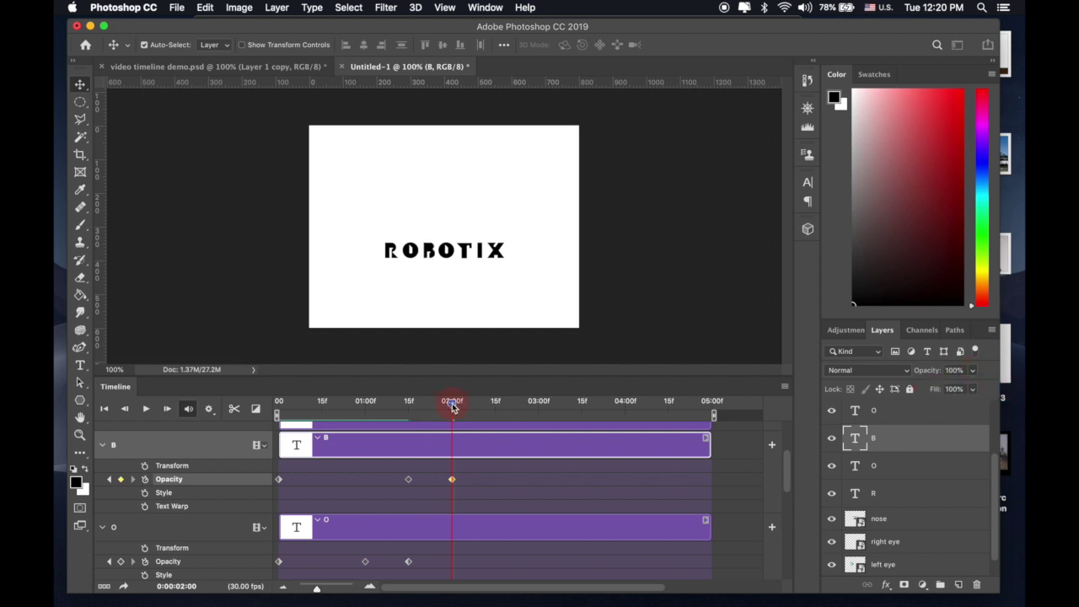
Play the animation from the start to preview R, O and B fading in, and place the playhead at 0:00:02:00.
drag(452, 404, 278, 413)
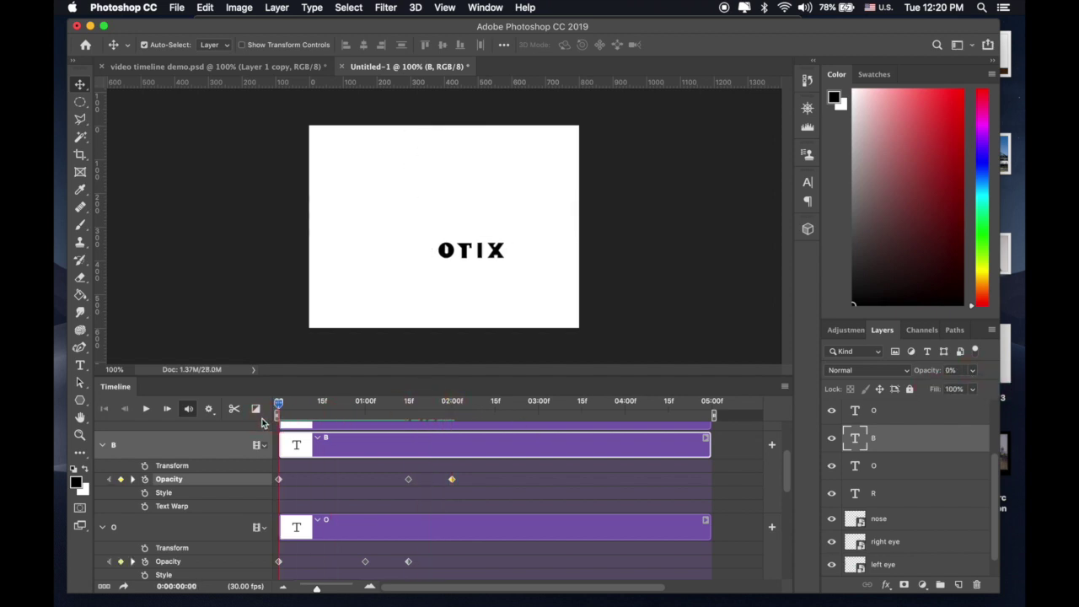
key(space)
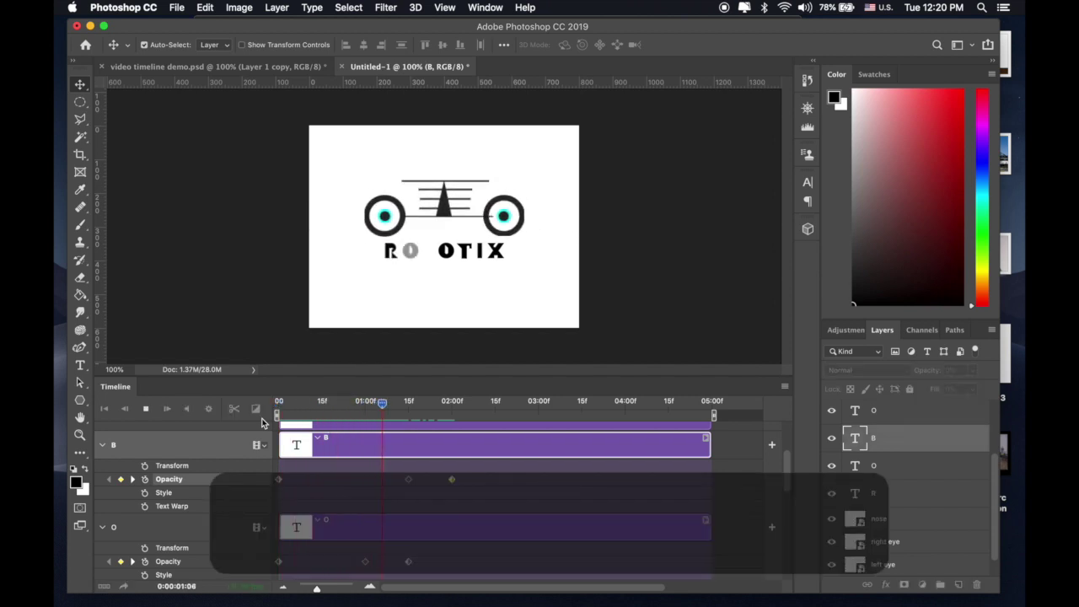
key(space)
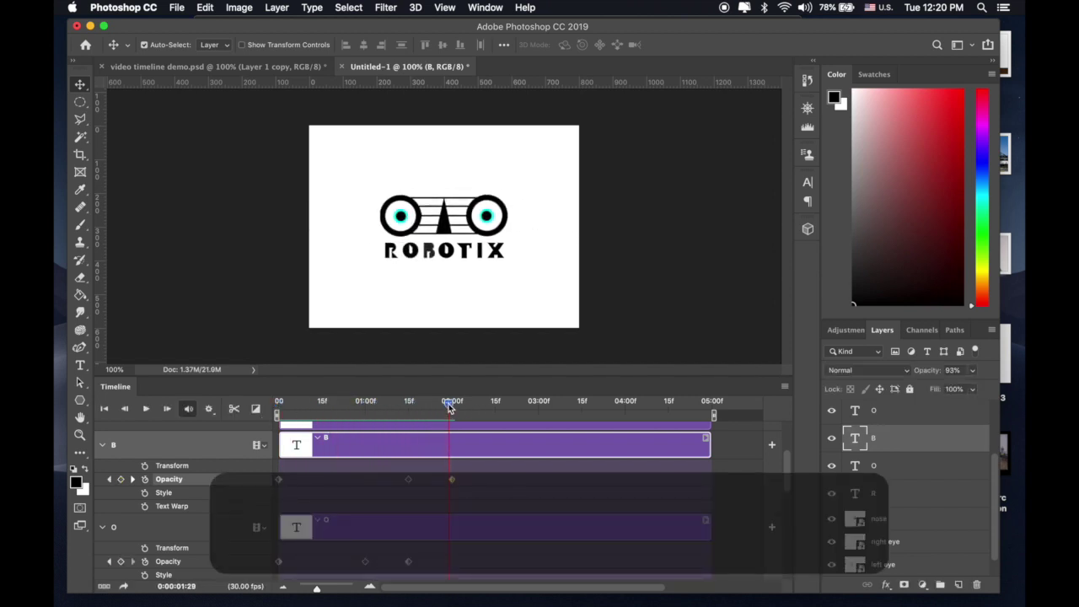
drag(449, 407, 452, 406)
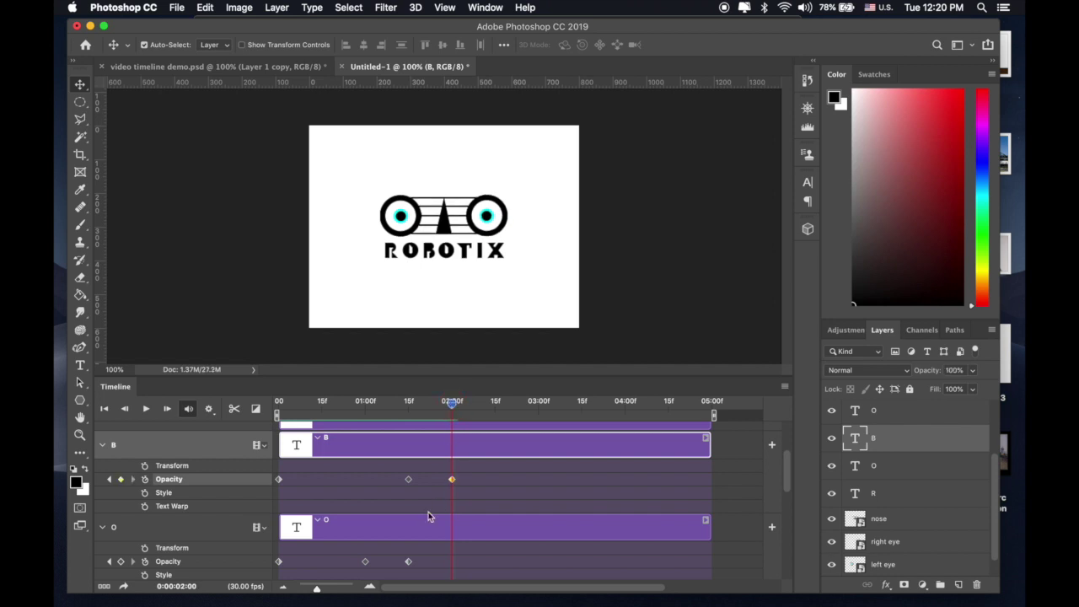
Expand the second letter O's track and add an Opacity keyframe at 0:00:00:00 with 0% opacity.
scroll(428, 514, up, 2)
scroll(429, 514, up, 1)
click(392, 490)
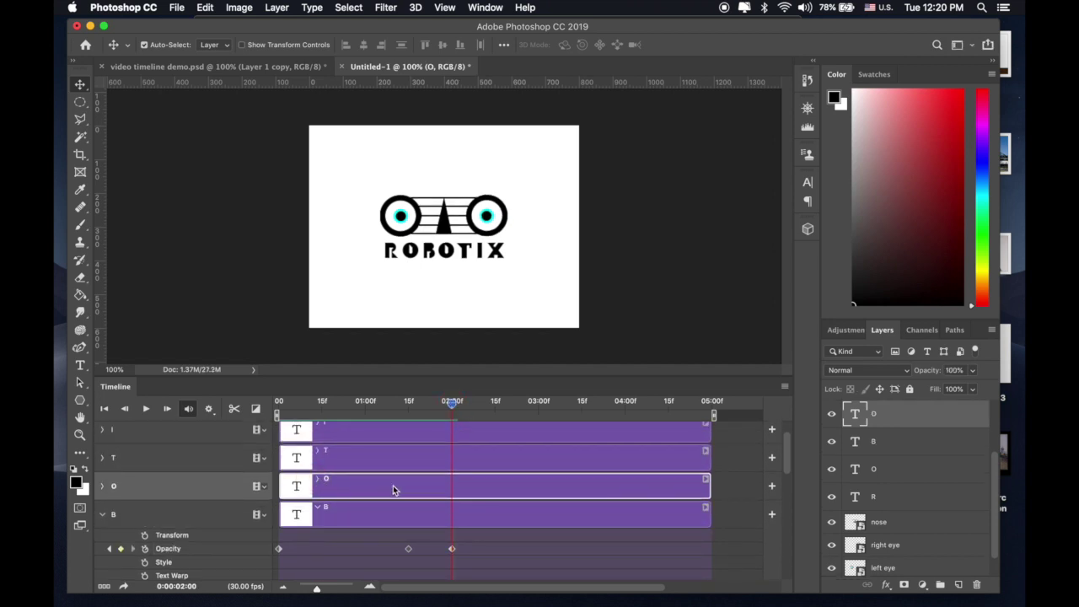
click(317, 481)
scroll(371, 480, down, 3)
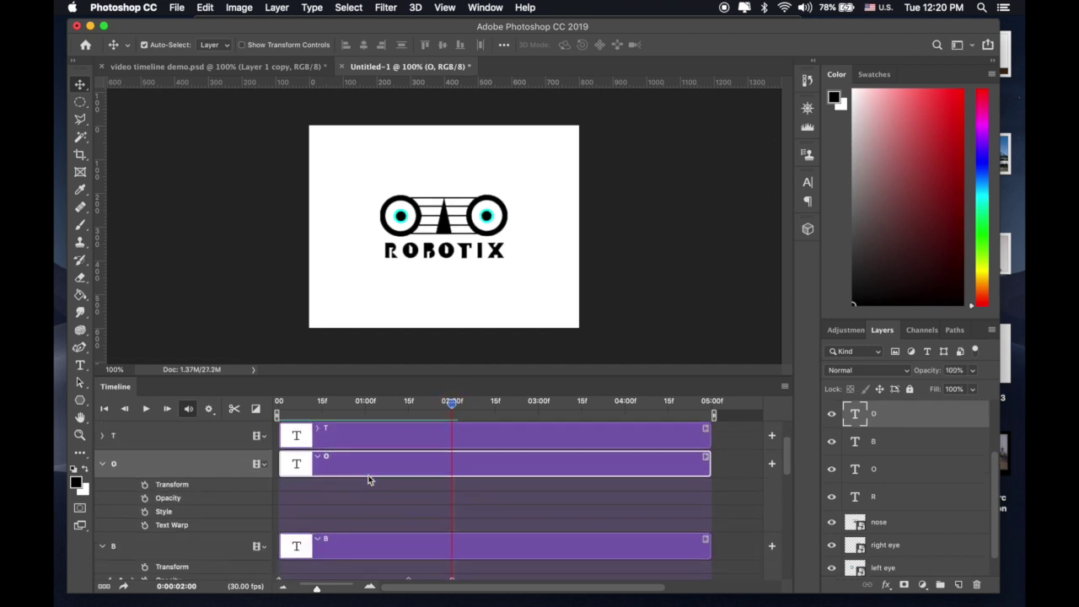
drag(452, 404, 241, 410)
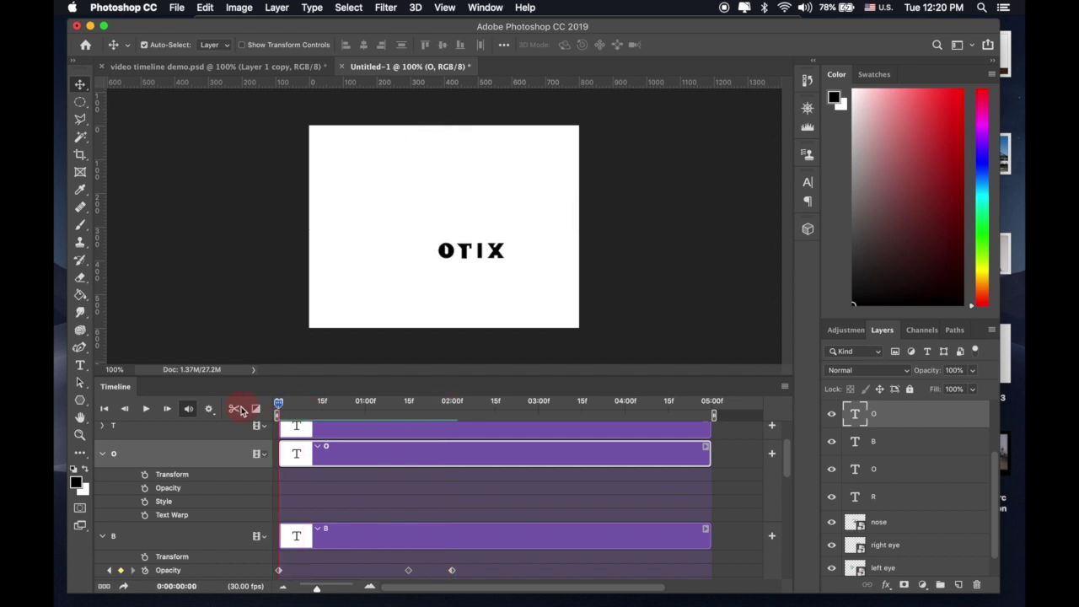
click(144, 489)
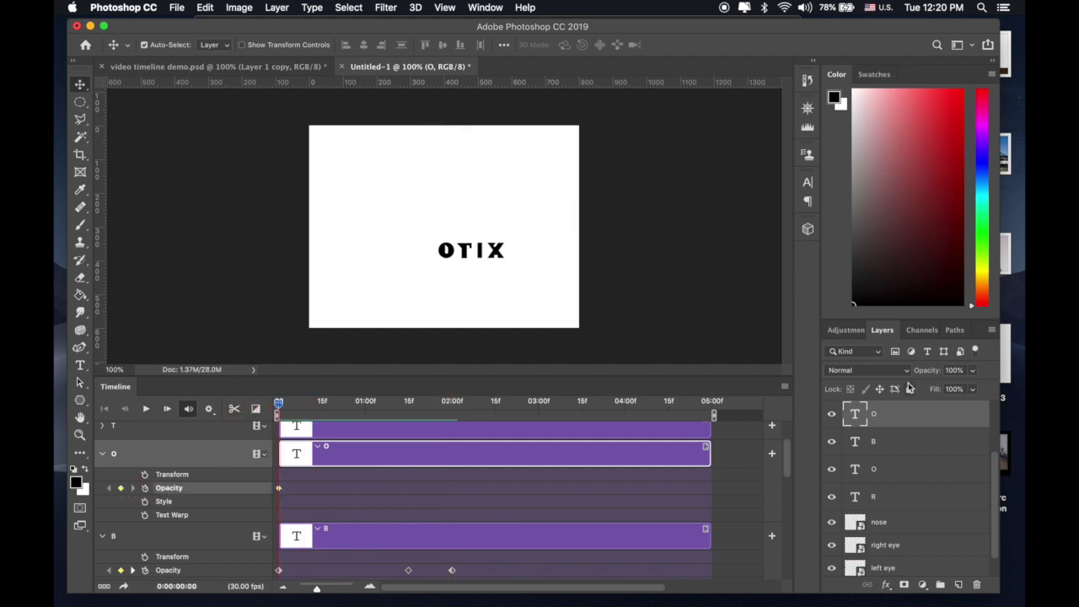
click(972, 371)
drag(972, 388, 830, 401)
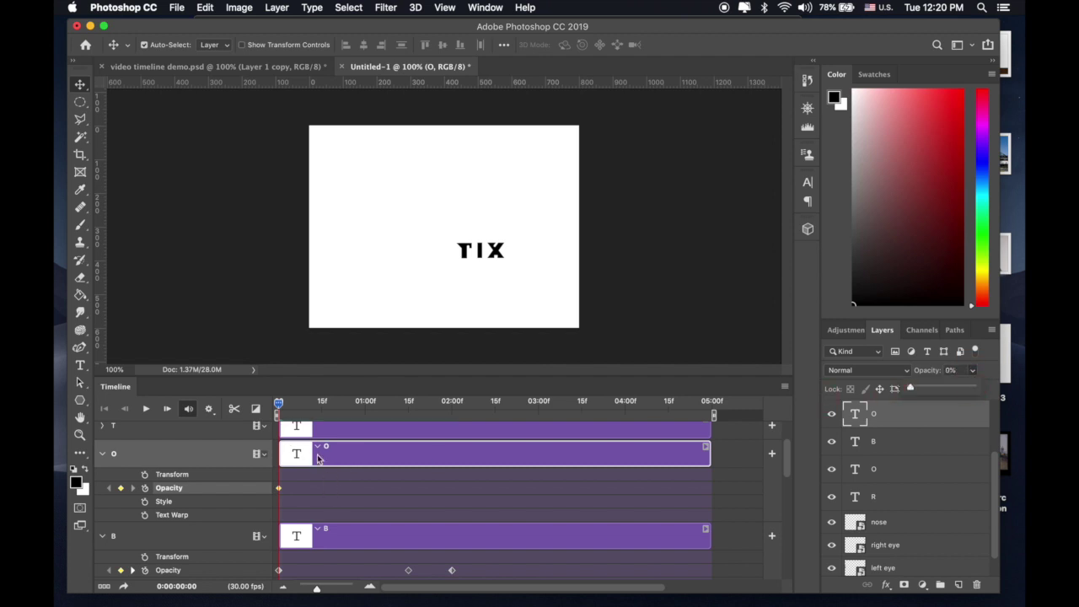
Add Opacity keyframes to the second letter O: 0% at 0:00:02:00 and 100% at 0:00:02:15.
drag(279, 404, 452, 422)
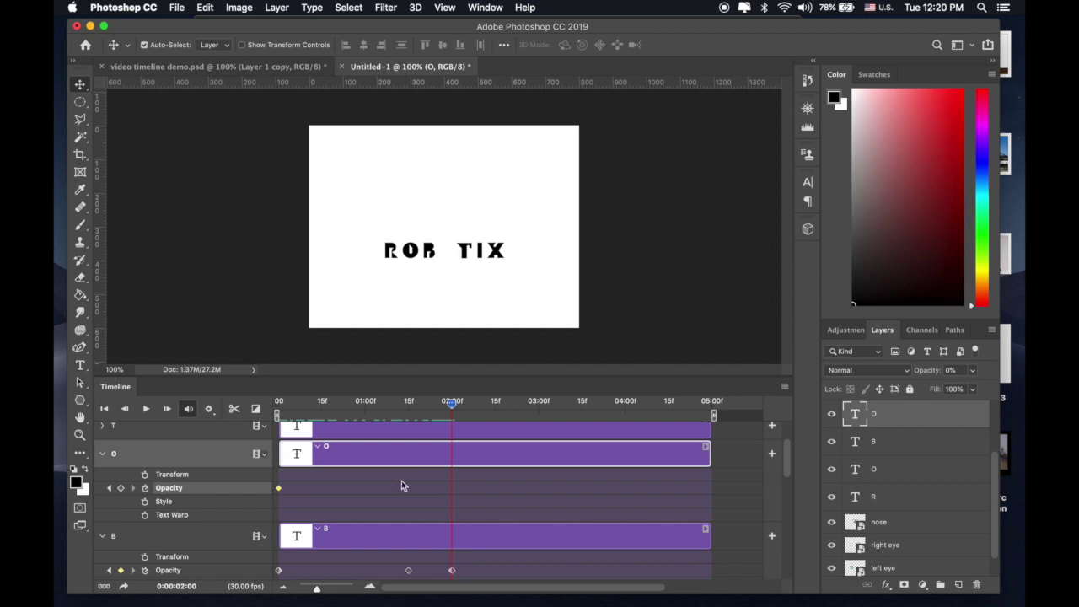
click(119, 488)
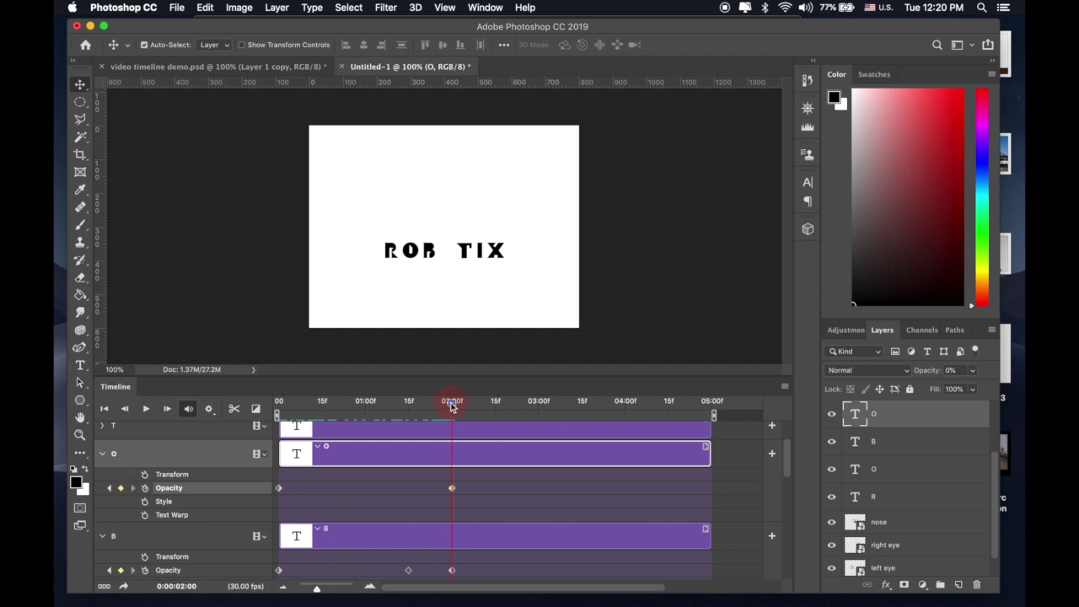
drag(451, 406, 495, 407)
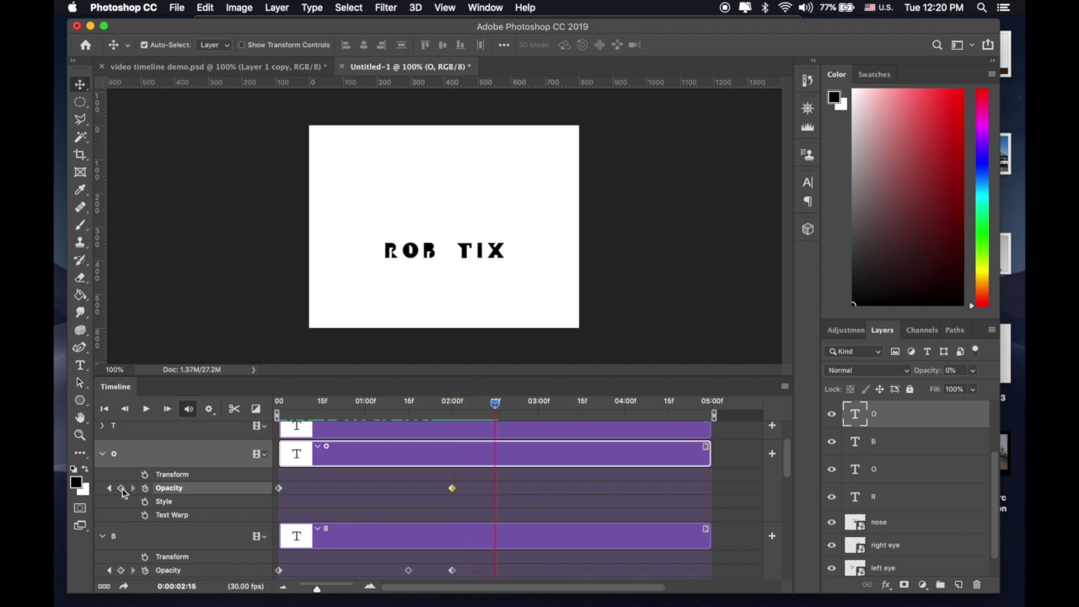
click(971, 370)
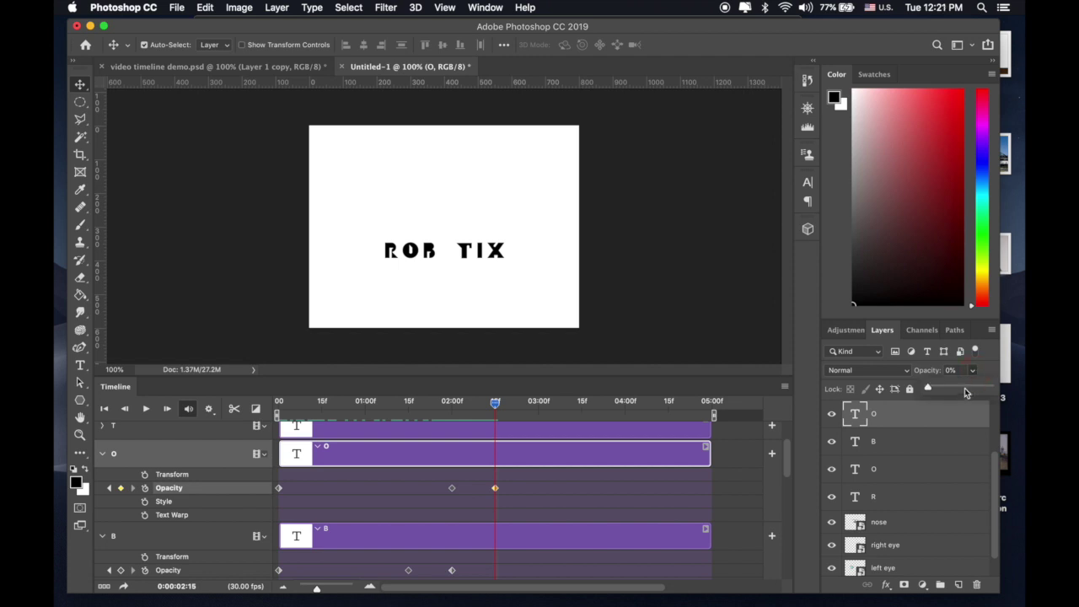
drag(931, 391, 1011, 386)
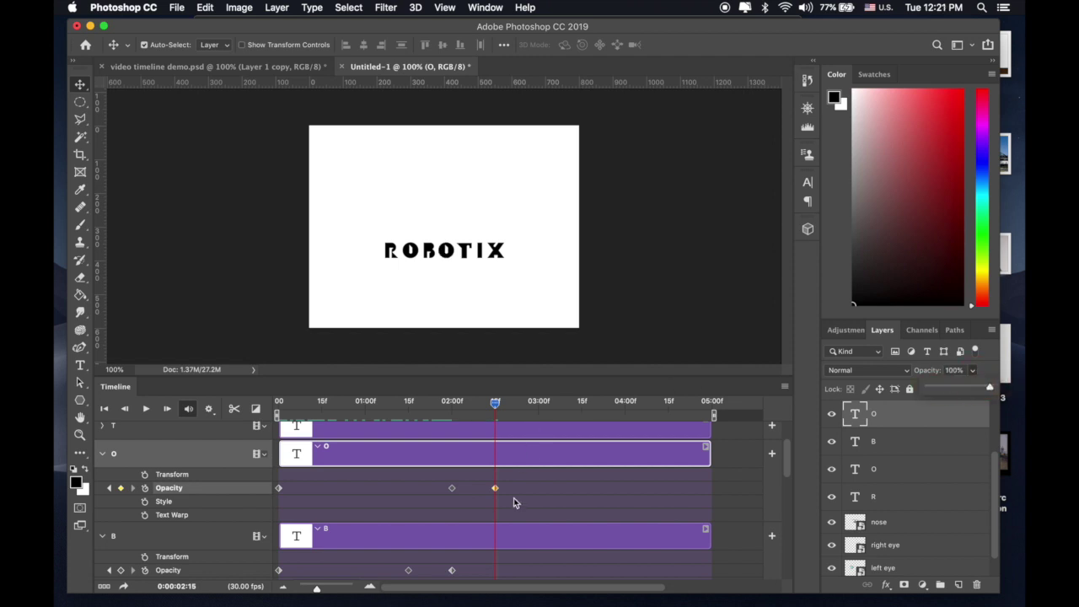
Expand the letter T's track and add an Opacity keyframe at 0:00:00:00 with 0% opacity.
scroll(514, 497, down, 2)
scroll(514, 501, up, 3)
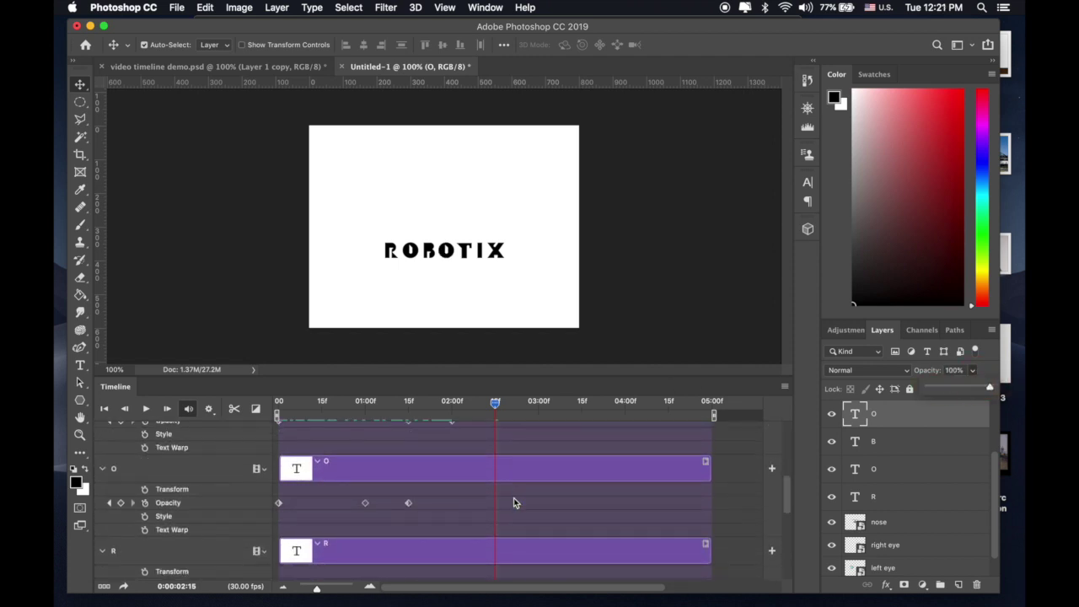
scroll(513, 503, up, 2)
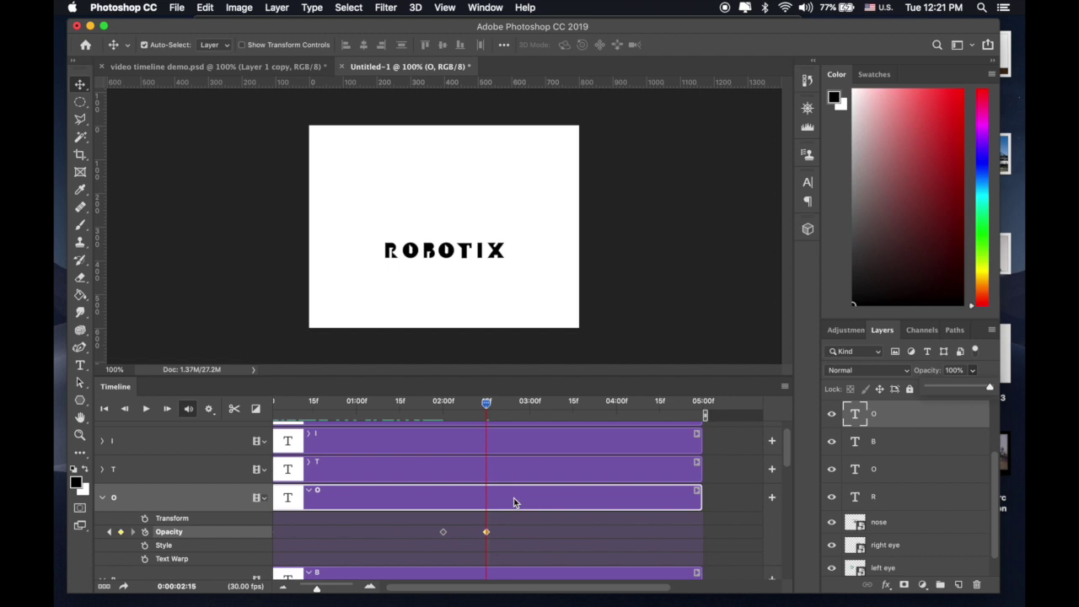
click(309, 476)
drag(486, 406, 270, 424)
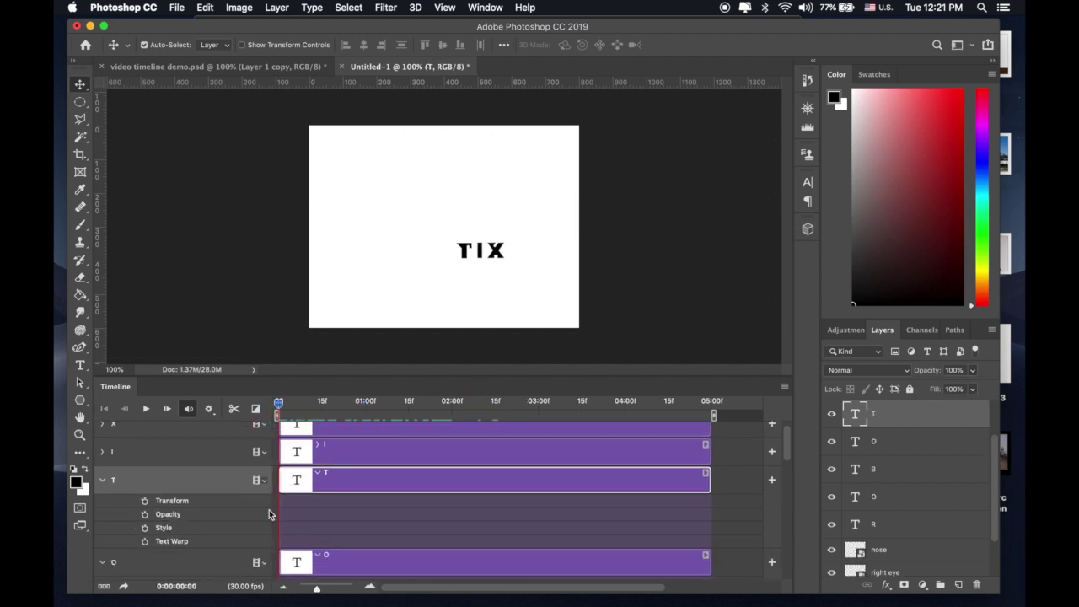
click(144, 515)
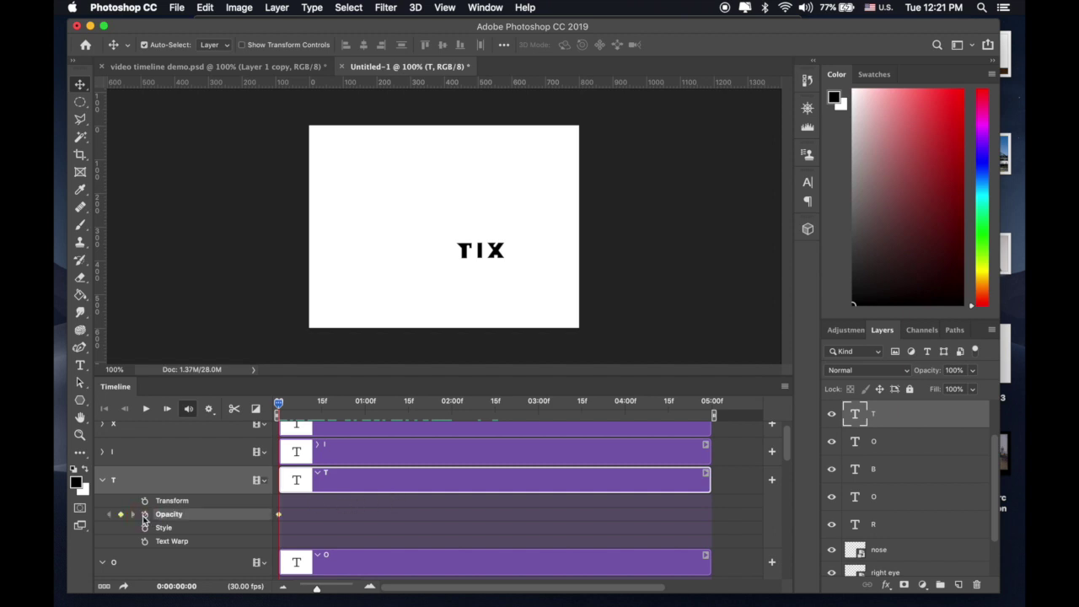
click(974, 372)
drag(971, 388, 833, 393)
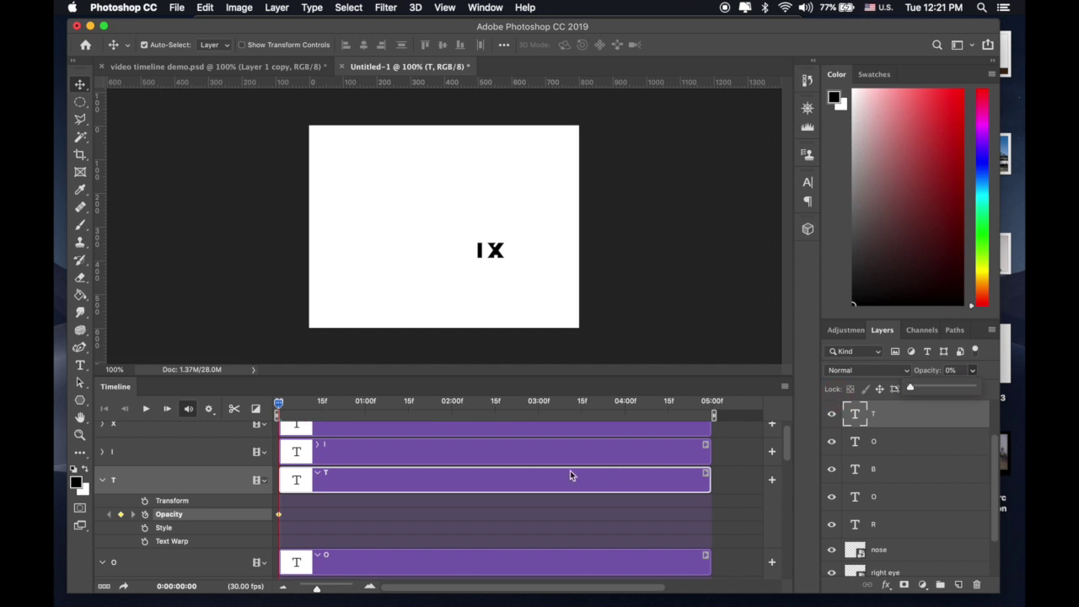
Add Opacity keyframes to the letter T: 0% at 0:00:02:15 and 100% at 0:00:03:00.
scroll(368, 472, down, 2)
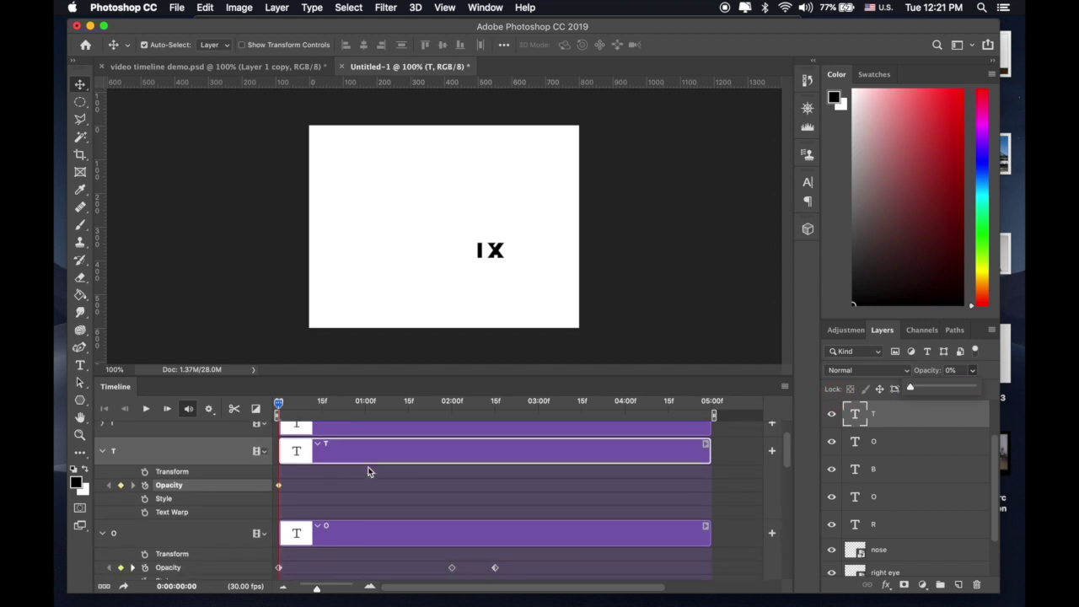
drag(279, 405, 496, 416)
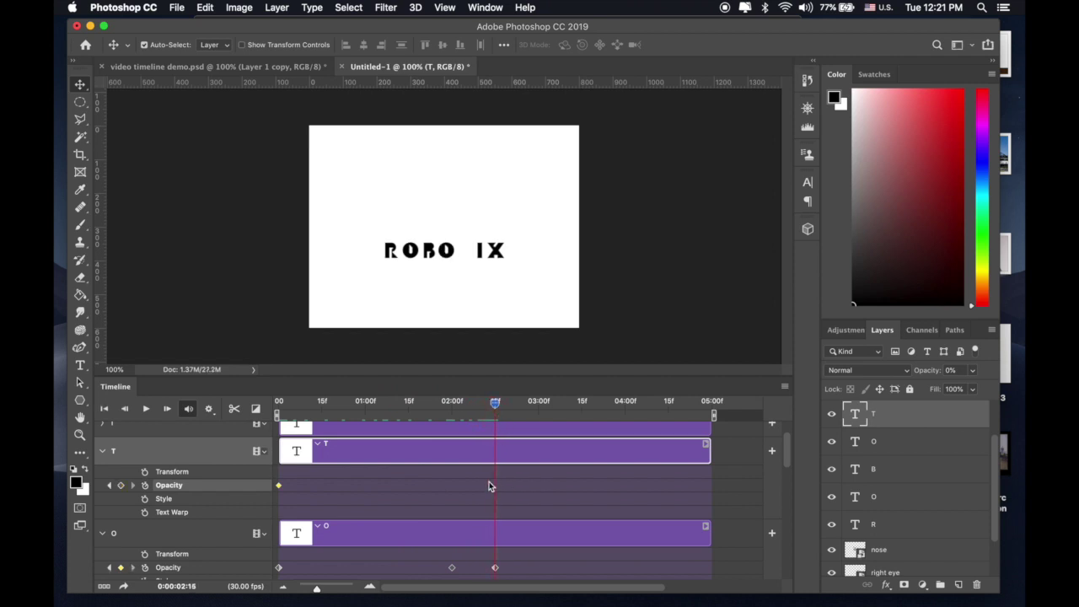
click(122, 485)
mouse_move(496, 406)
mouse_down()
mouse_move(279, 406)
mouse_move(277, 422)
mouse_move(495, 424)
mouse_up()
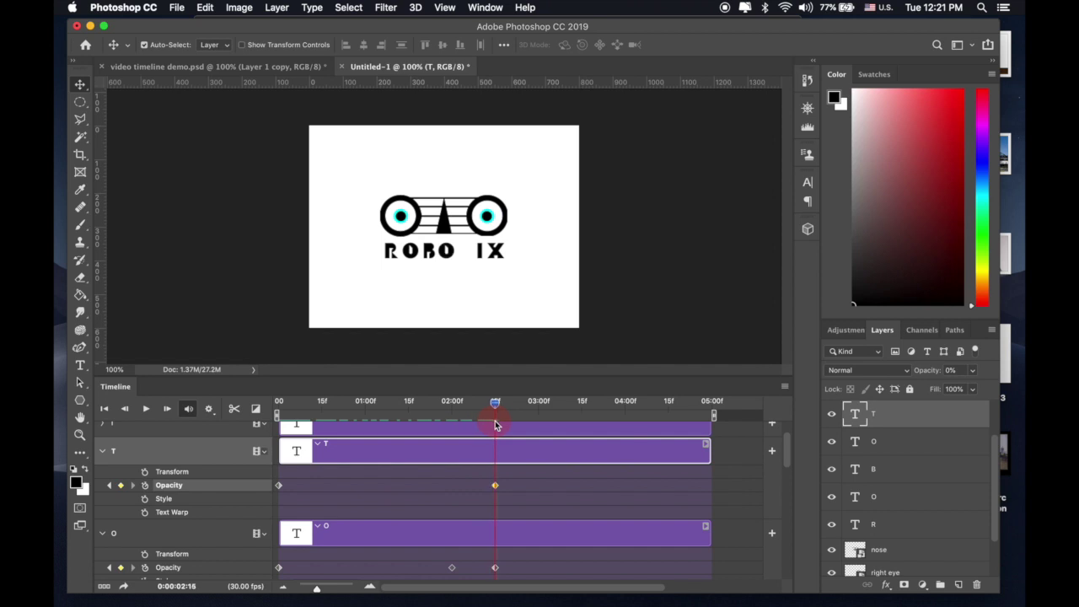
drag(495, 423, 538, 408)
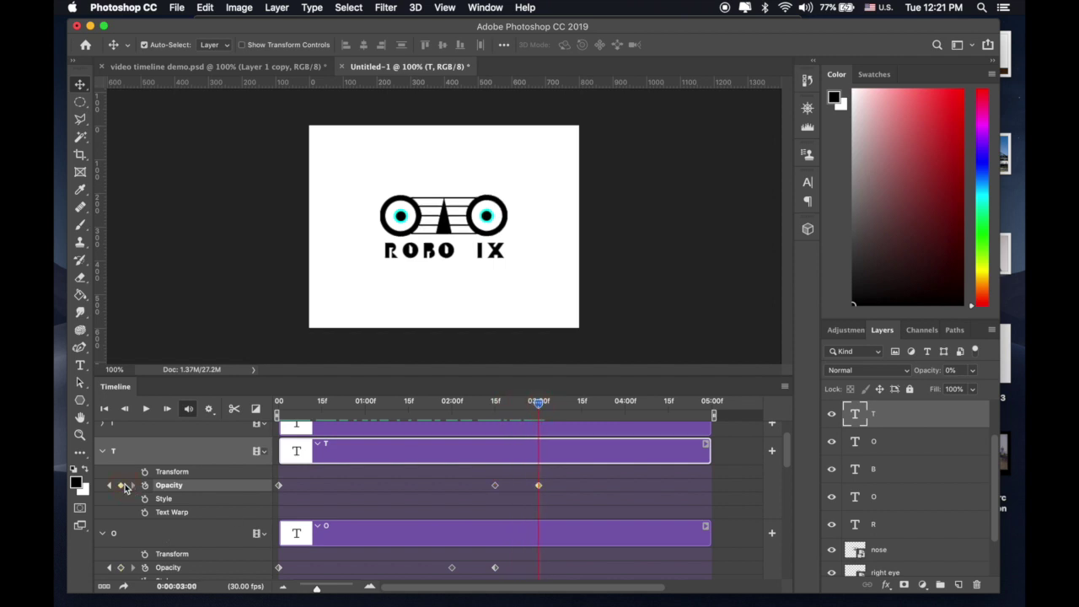
click(975, 371)
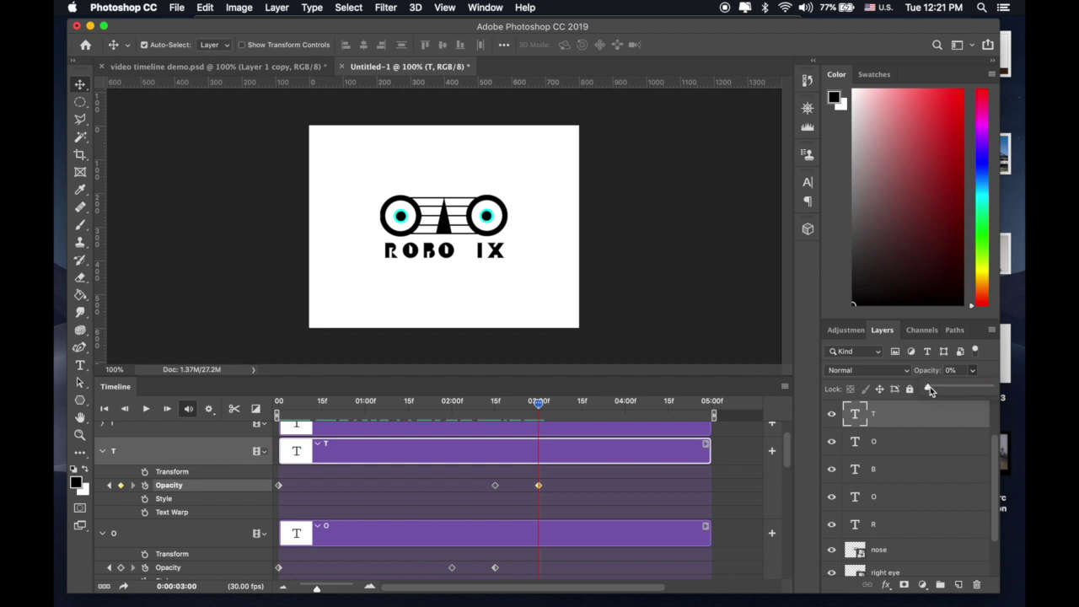
drag(930, 390, 1006, 386)
Expand the letter I's track and add an Opacity keyframe at 0:00:00:00 with 0% opacity.
scroll(542, 489, up, 2)
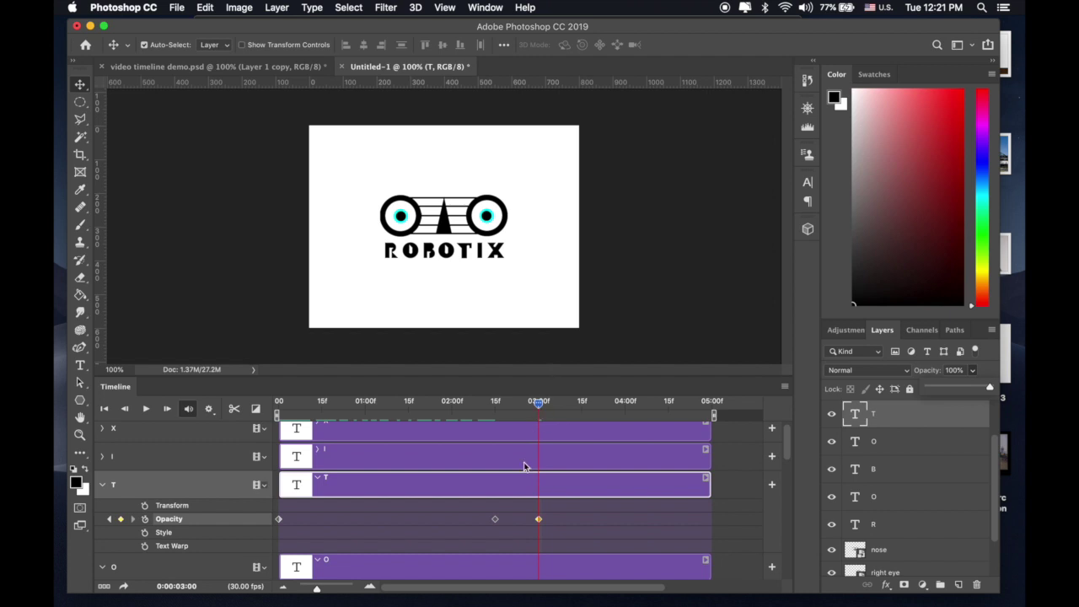
scroll(524, 466, up, 1)
drag(539, 404, 465, 403)
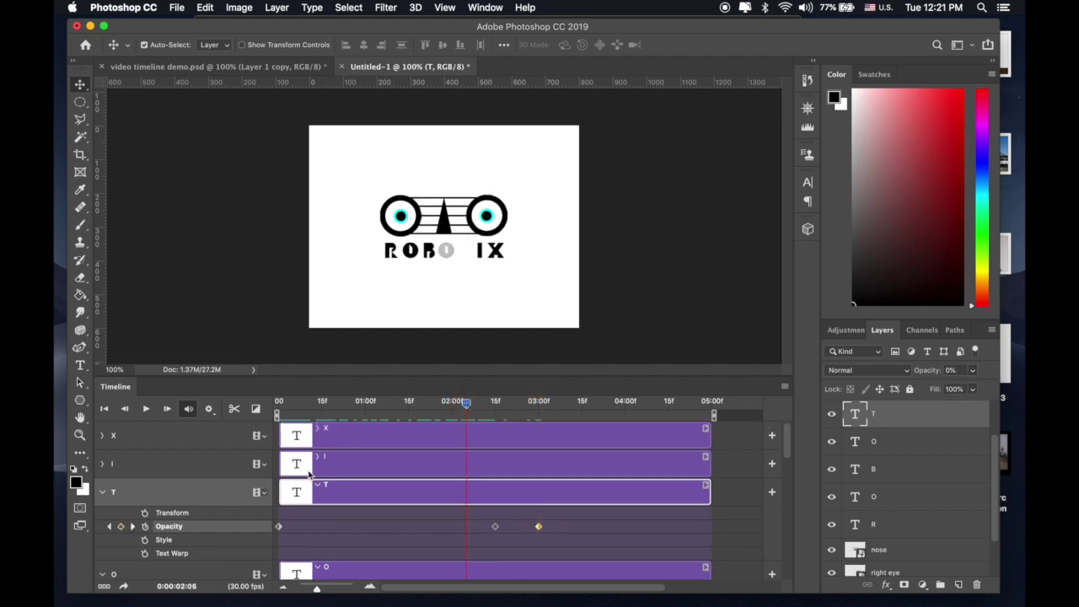
click(315, 458)
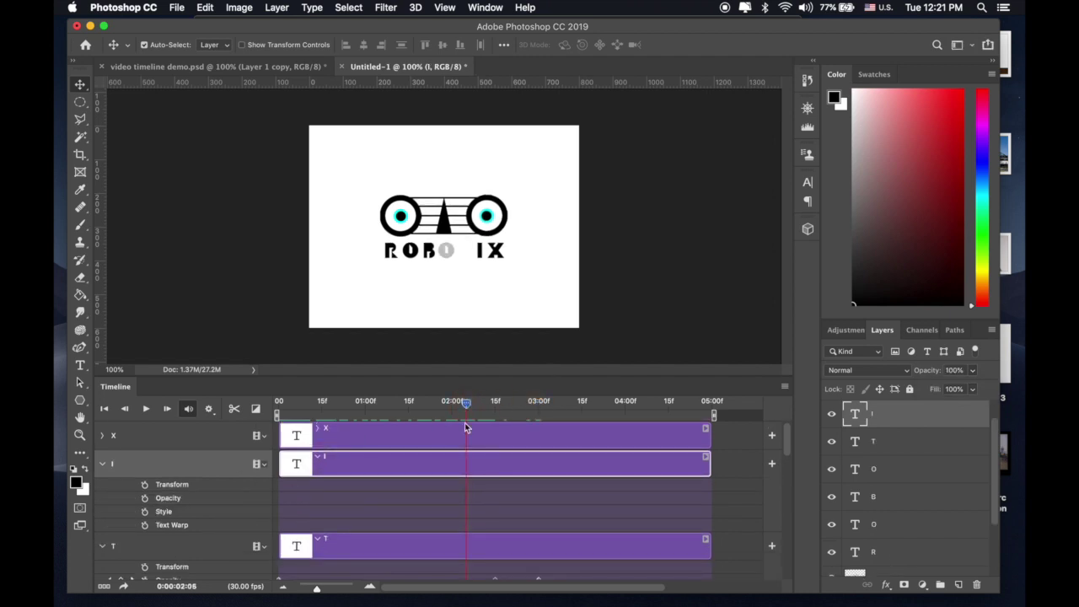
drag(468, 407, 235, 412)
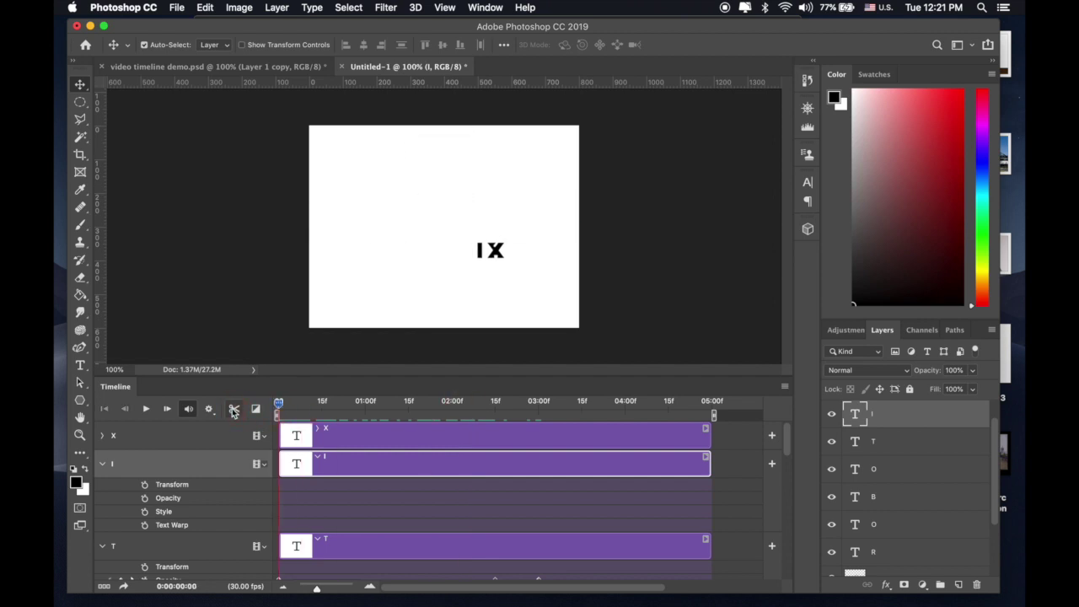
click(144, 497)
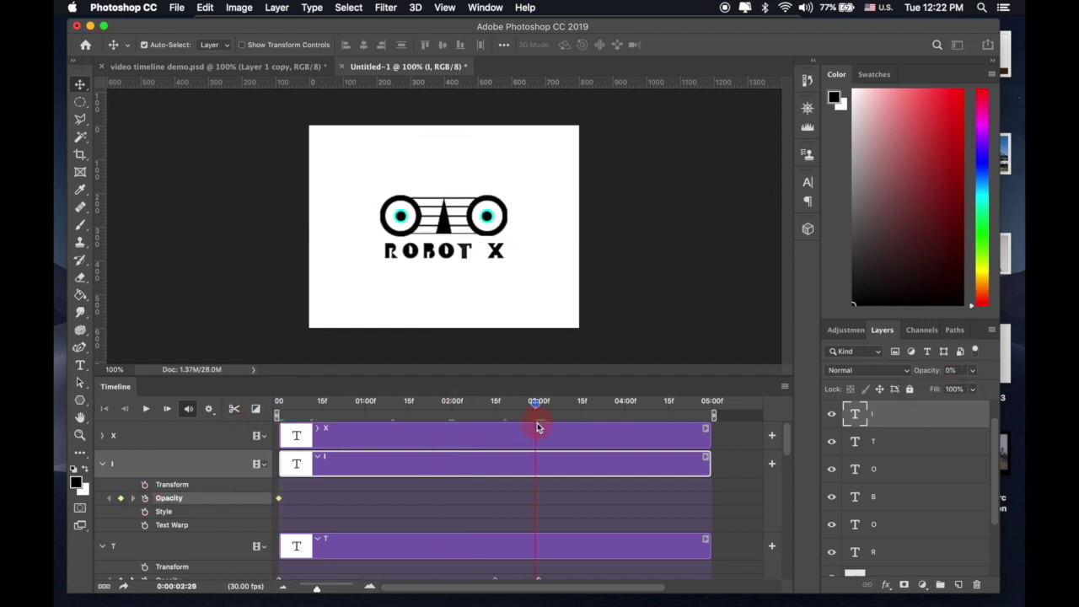
Add Opacity keyframes to the letter I at 0:00:03:00 and 0:00:03:15, and to the X at 0:00:00:00, 0:00:03:14 and 0:00:04:00.
drag(534, 403, 580, 404)
key(alt+bracketright)
drag(582, 470, 625, 469)
click(578, 470)
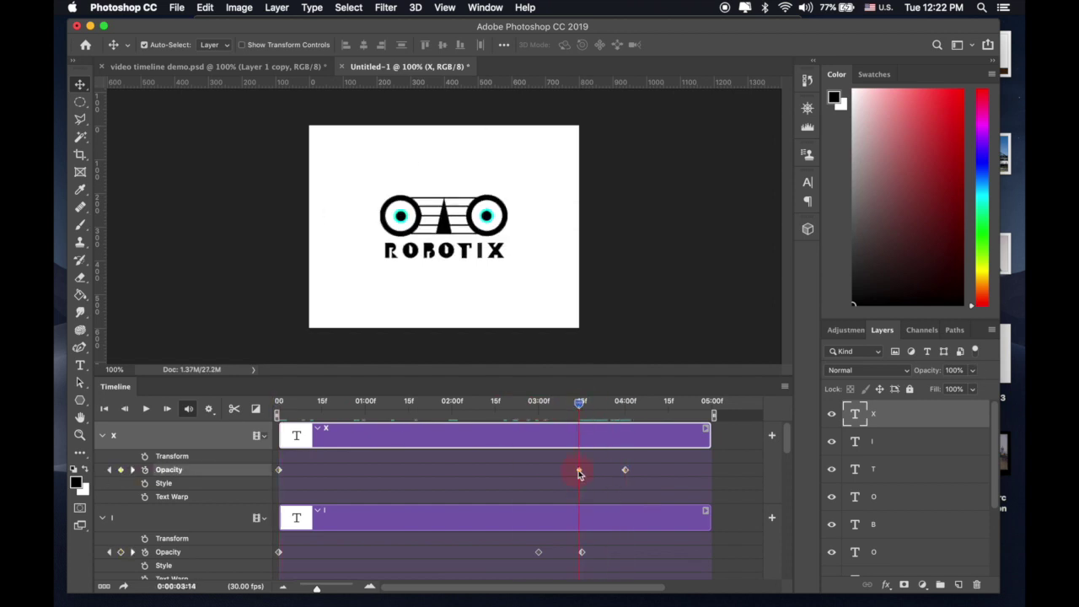
Play the animation to check the X's fade-in, and correct its middle Opacity keyframe to 0% at 0:00:03:15.
click(547, 406)
drag(547, 405, 581, 403)
key(space)
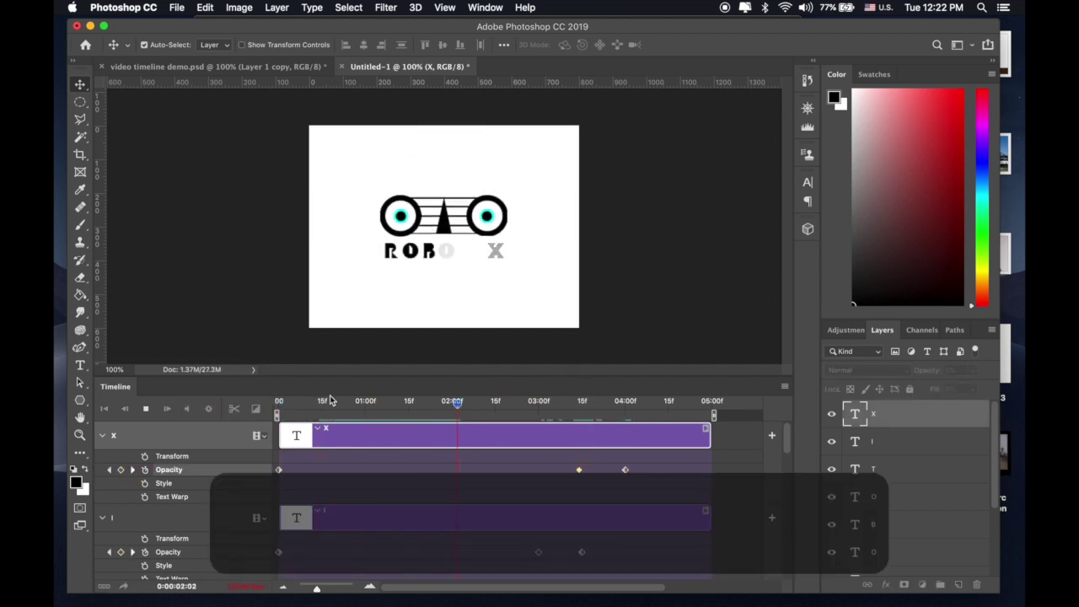
key(space)
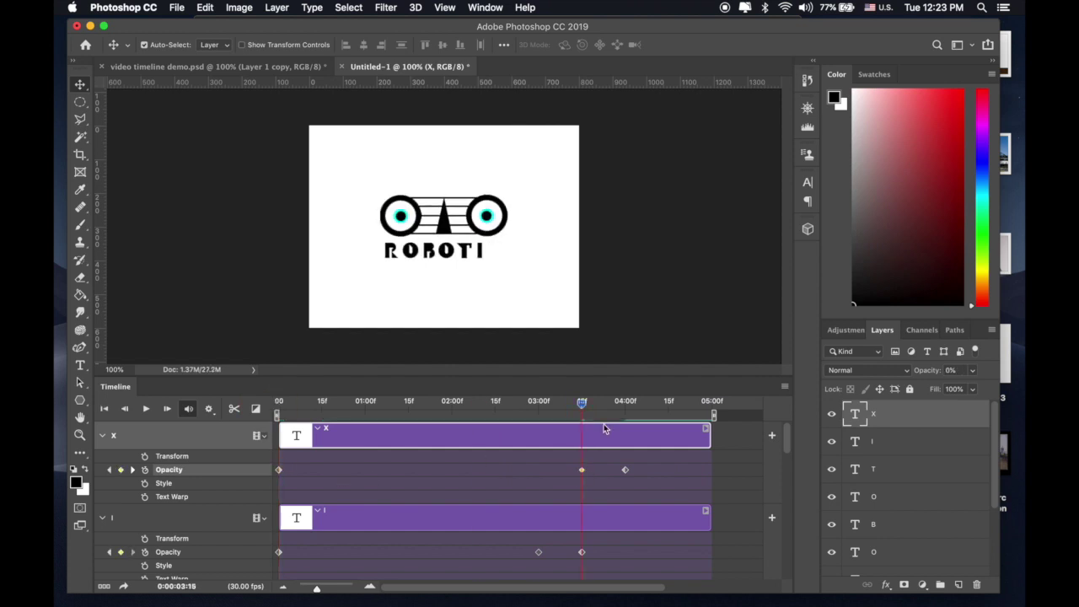
Play the whole animation from the start to review all the letters' fade-ins, and scrub back to 0:00:01:21.
click(624, 404)
key(space)
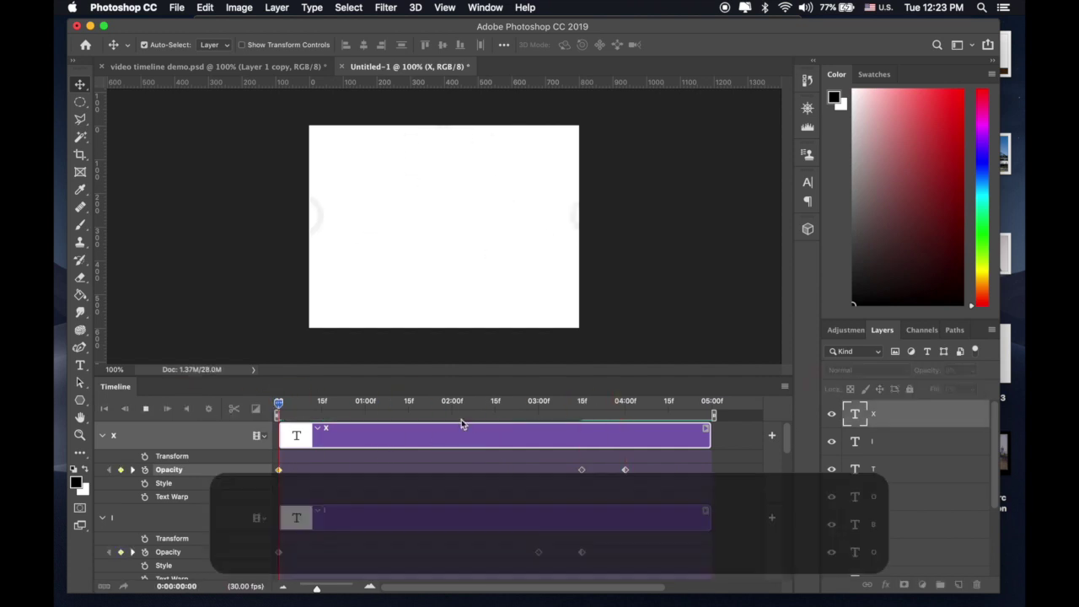
key(space)
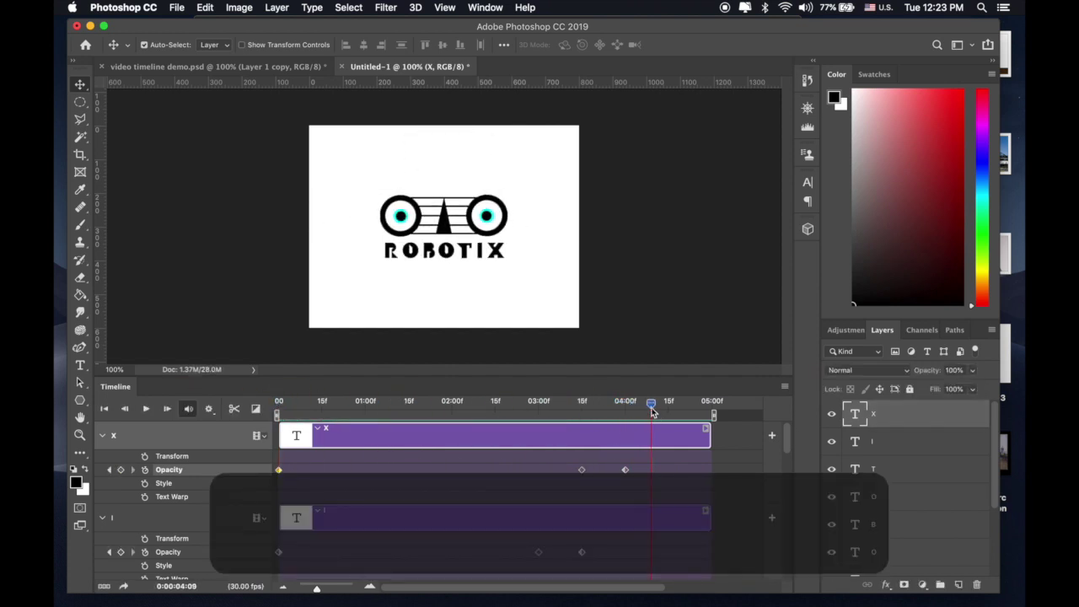
drag(652, 411, 427, 404)
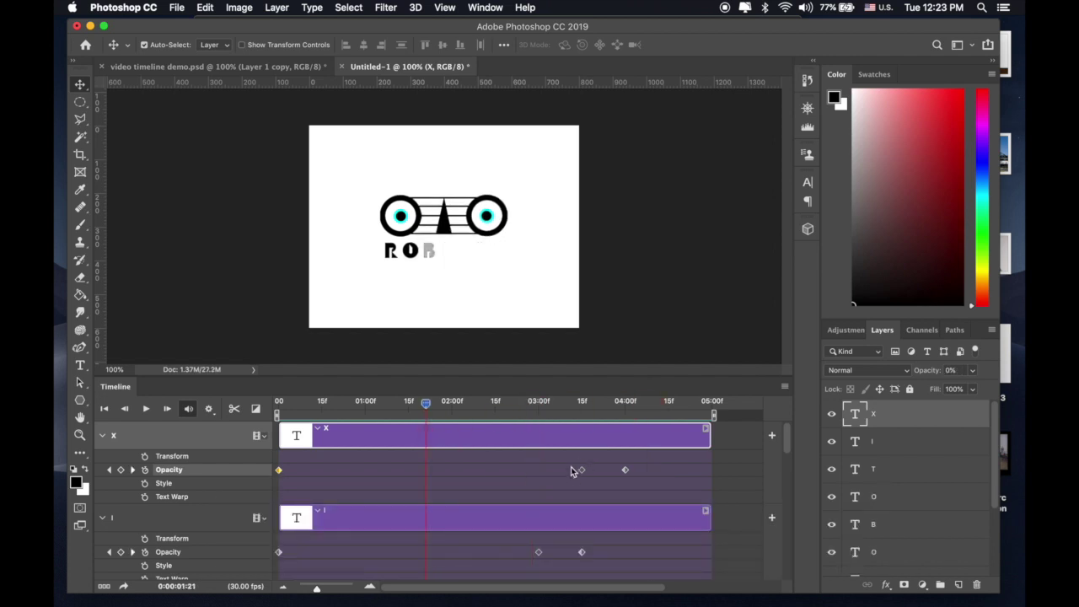
Collapse the expanded keyframe tracks of all the letters, the nose and the eyes in the timeline.
click(320, 433)
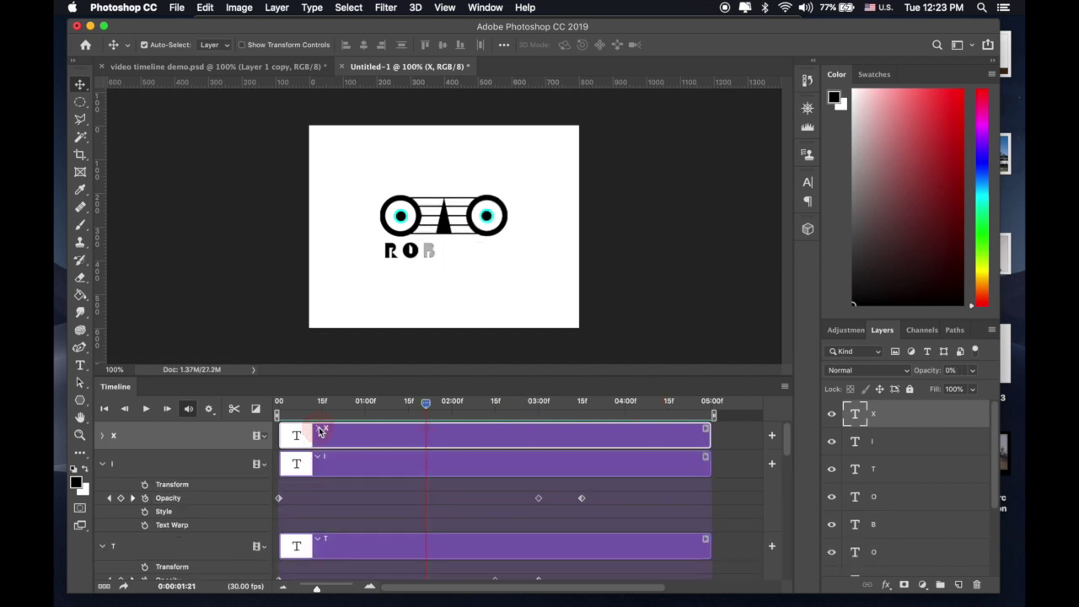
click(321, 460)
click(320, 488)
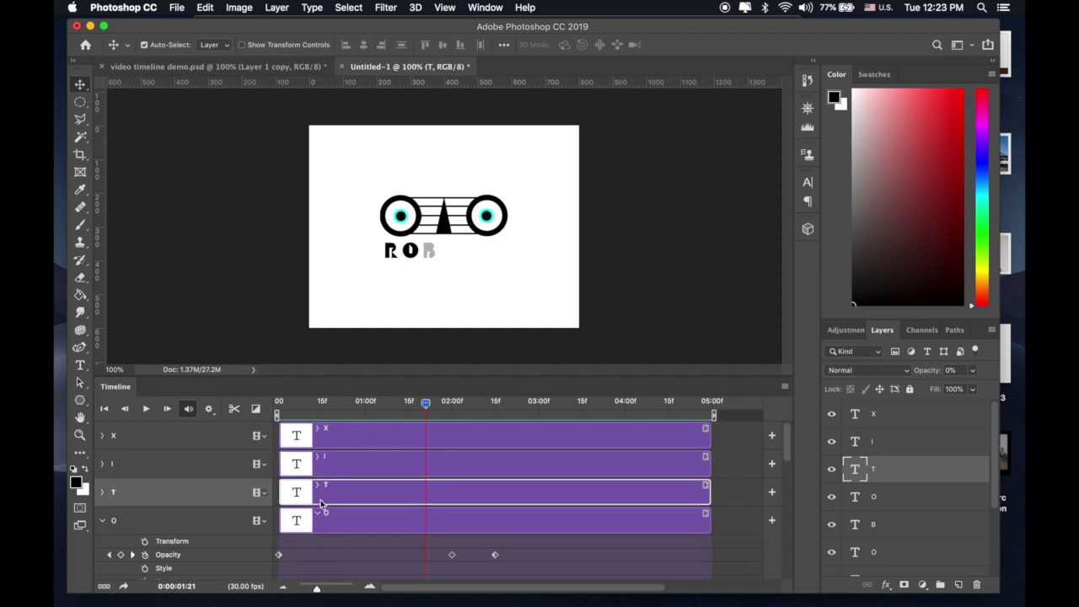
click(321, 517)
scroll(329, 511, down, 3)
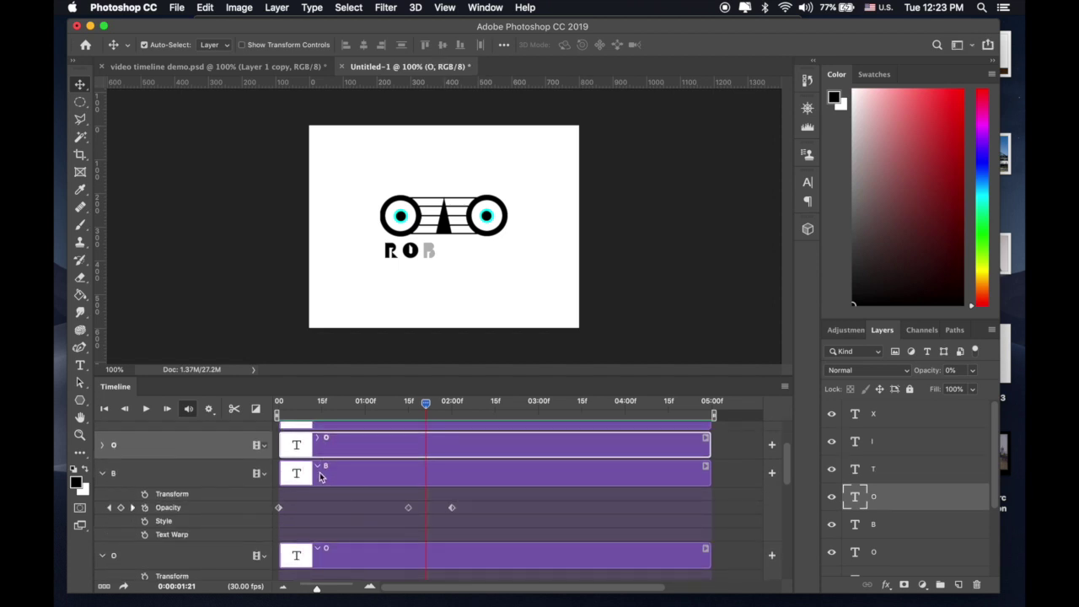
click(319, 466)
click(319, 493)
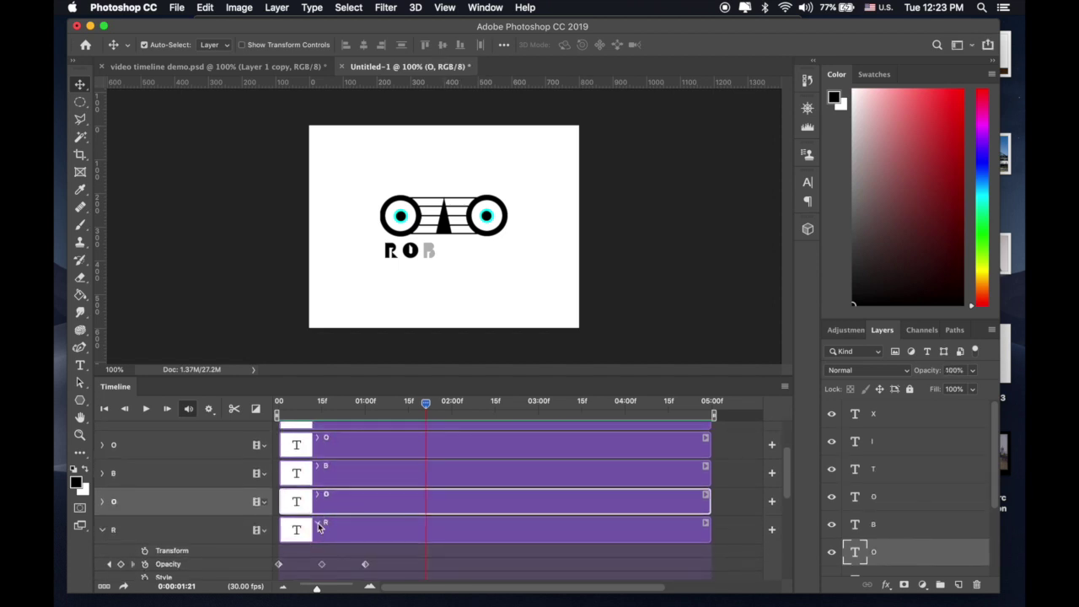
click(319, 526)
click(318, 482)
click(321, 474)
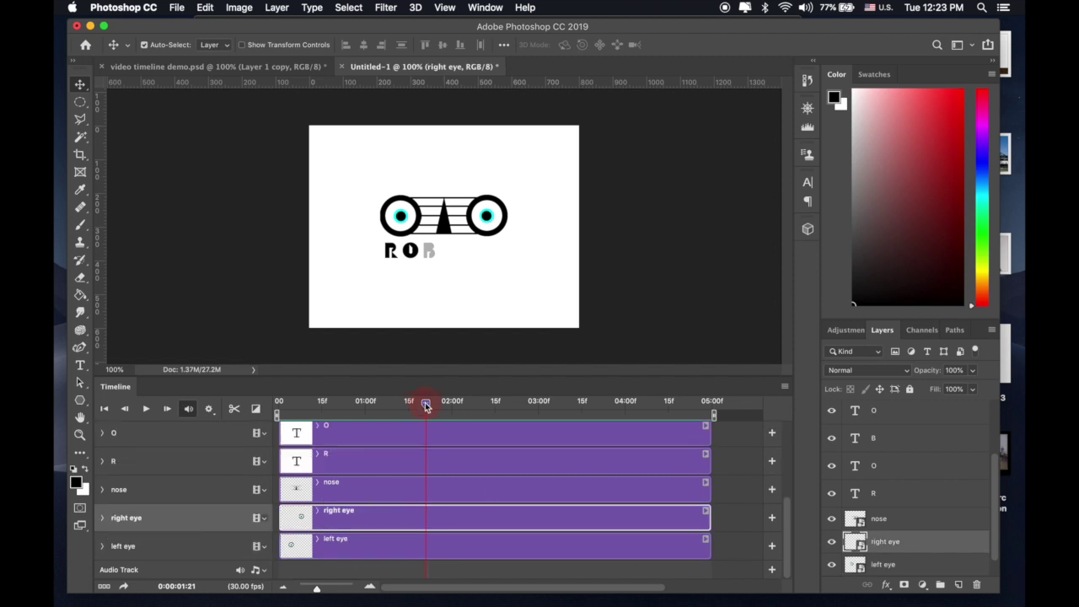
Play the whole animation from the start to review the logo assembly and letter fade-ins.
drag(426, 407, 253, 402)
key(space)
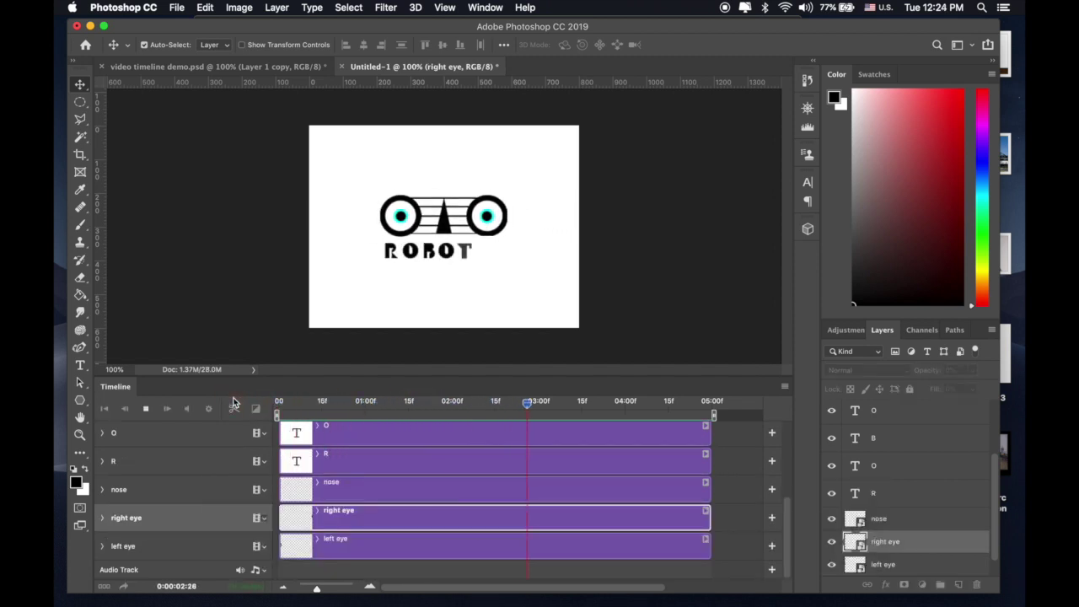
key(space)
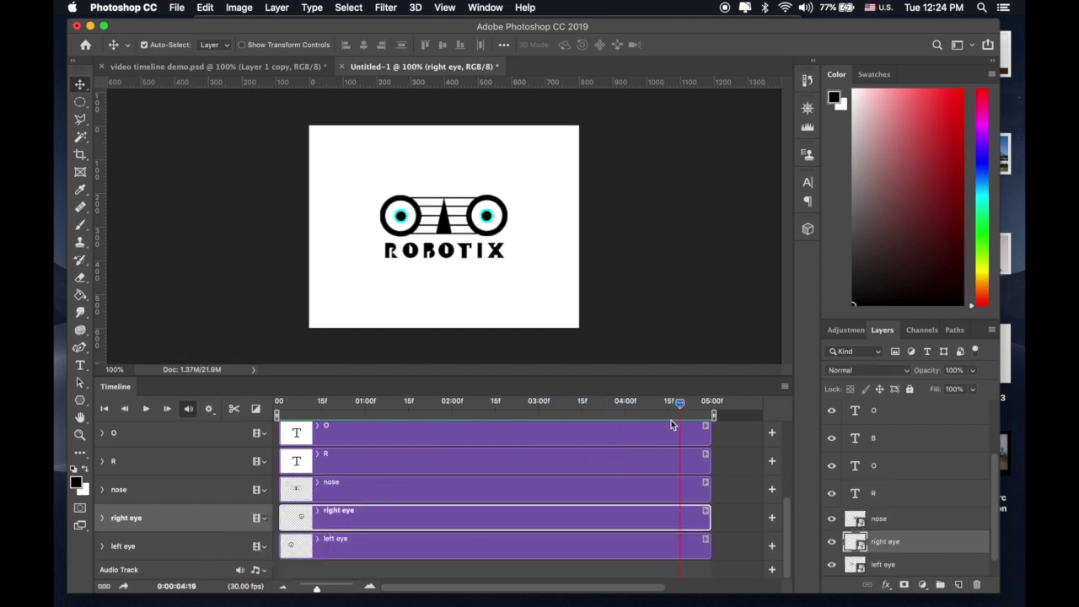
Create a new layer above the X and shift its clip to start at about 0:00:00:20 on the timeline.
scroll(609, 462, up, 5)
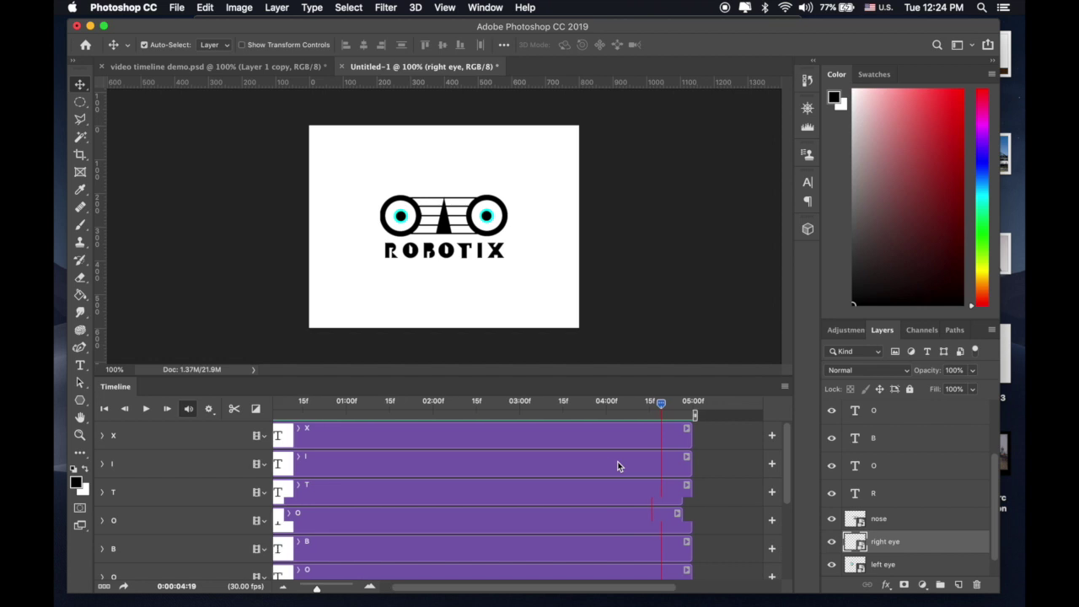
scroll(617, 461, left, 1)
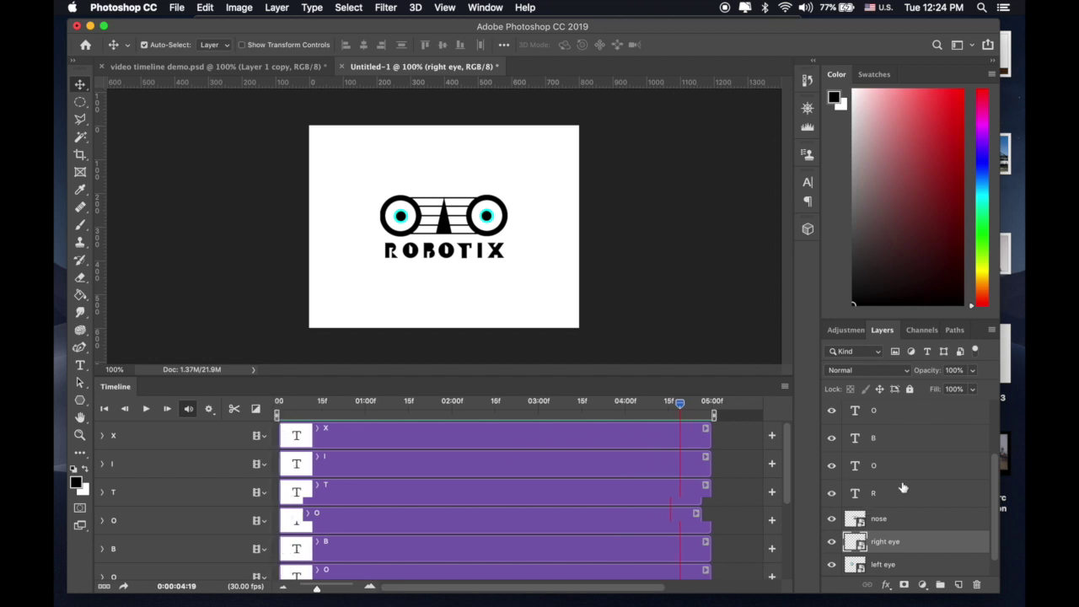
scroll(903, 489, up, 3)
click(881, 414)
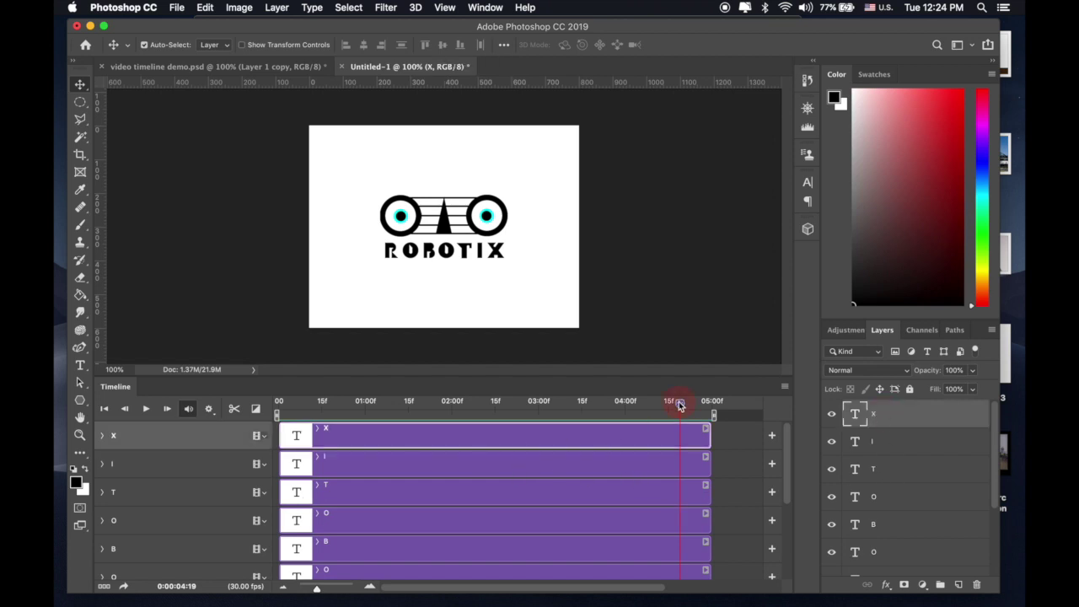
drag(679, 406, 526, 405)
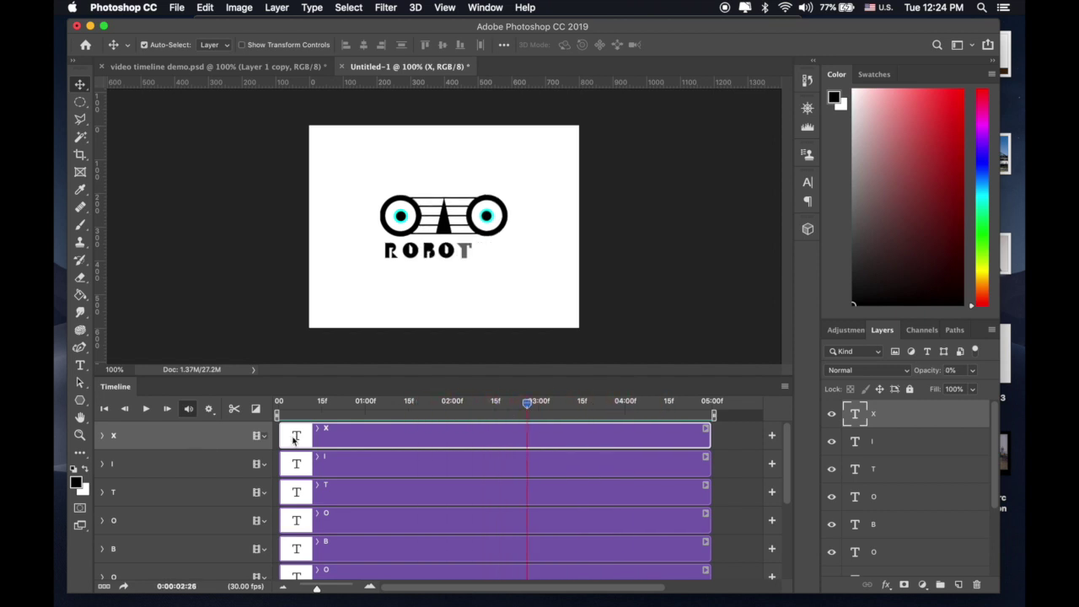
click(959, 584)
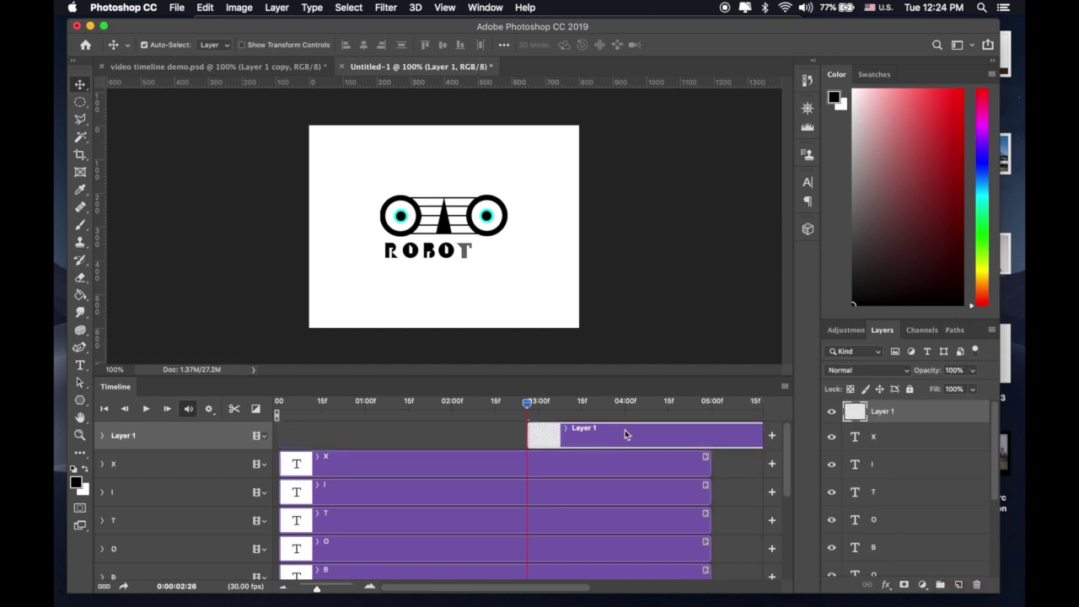
drag(539, 433, 321, 432)
mouse_move(345, 428)
mouse_down()
mouse_move(317, 430)
mouse_move(493, 421)
mouse_move(350, 430)
mouse_up()
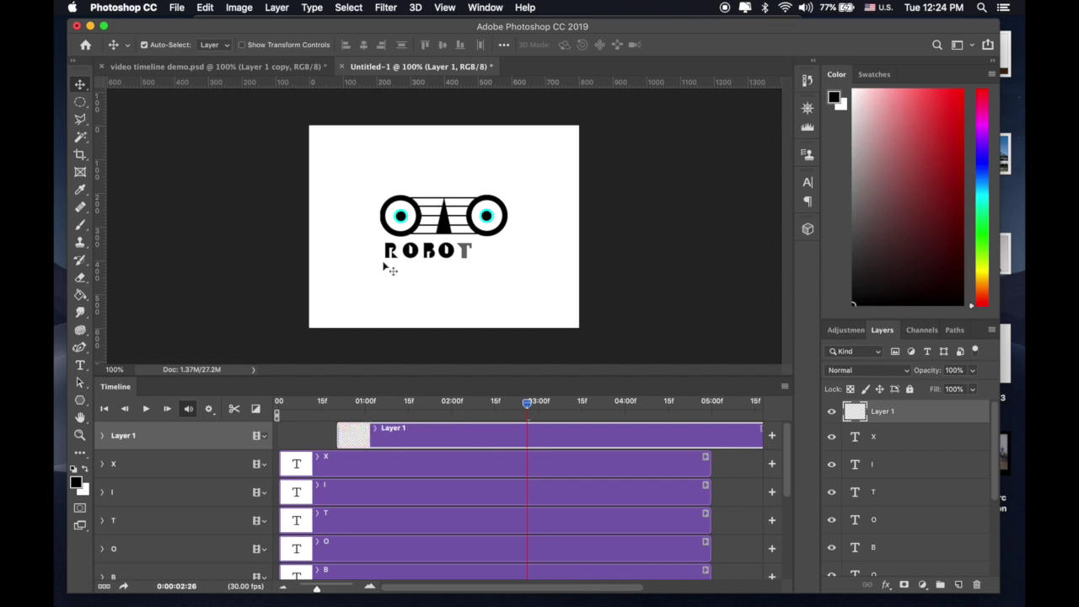
Make a circular selection over the logo's left eye and fill it with black on Layer 1.
click(80, 103)
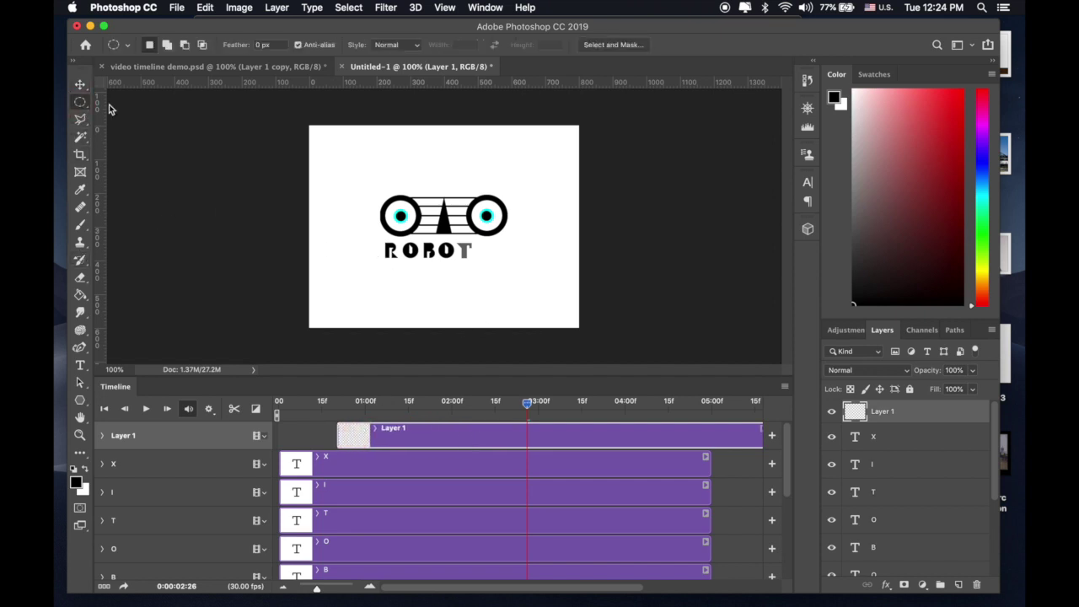
key(shift)
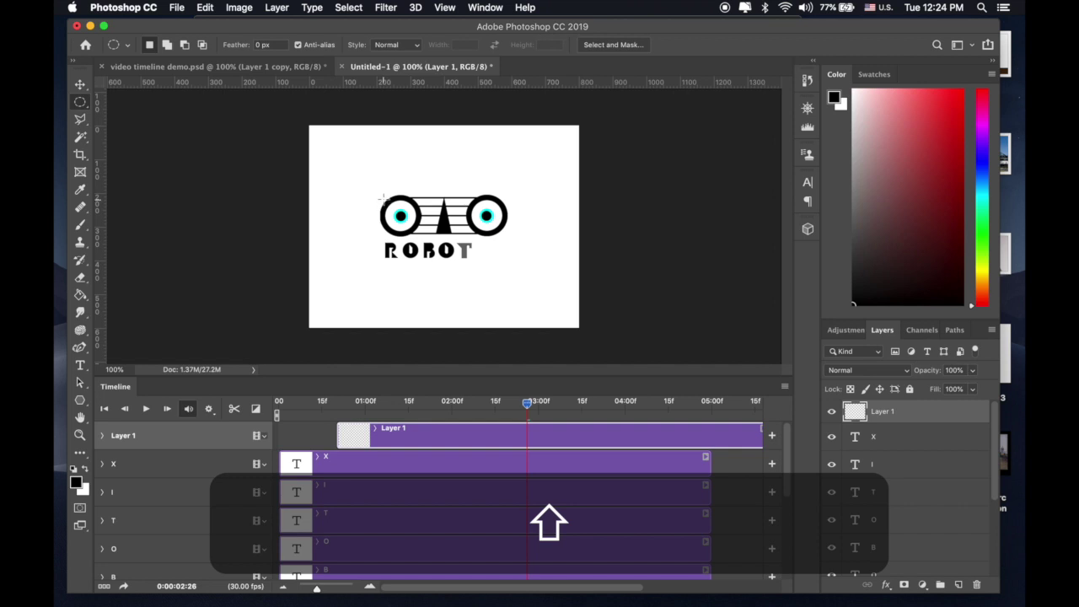
drag(384, 200, 424, 239)
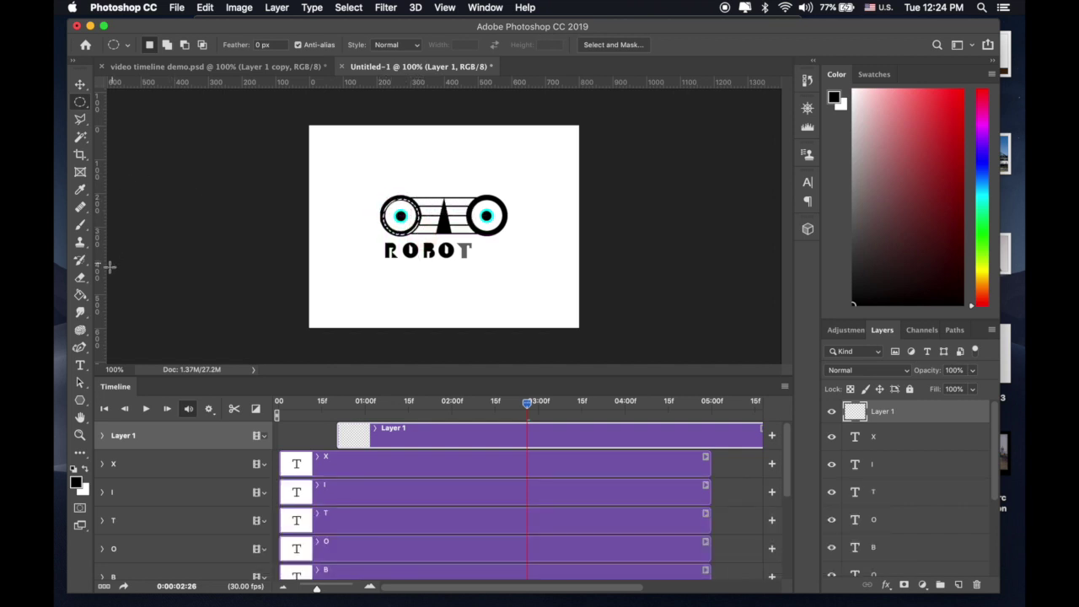
click(80, 295)
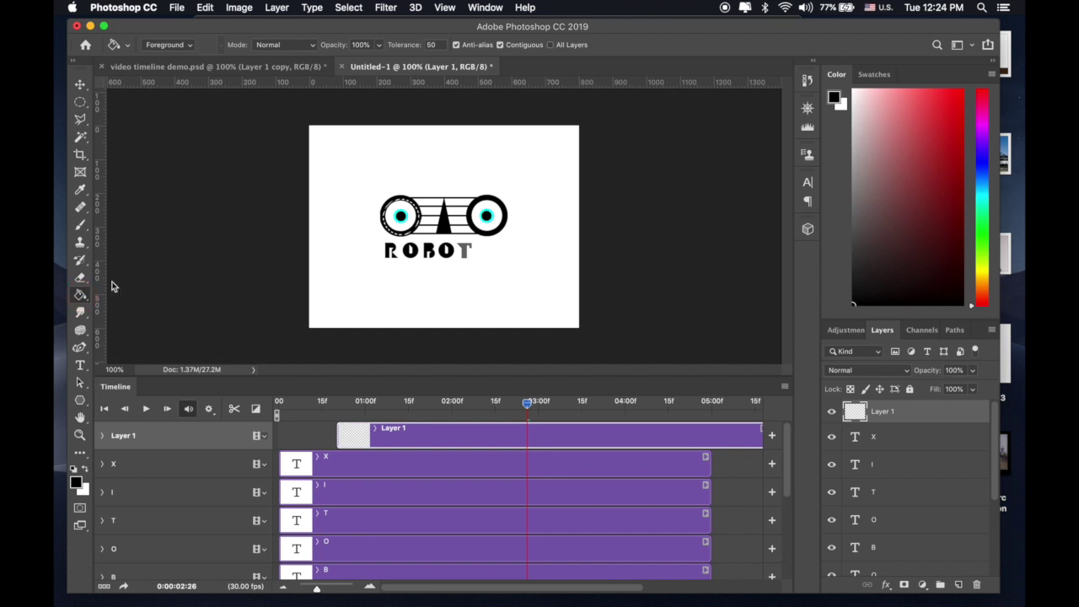
click(398, 217)
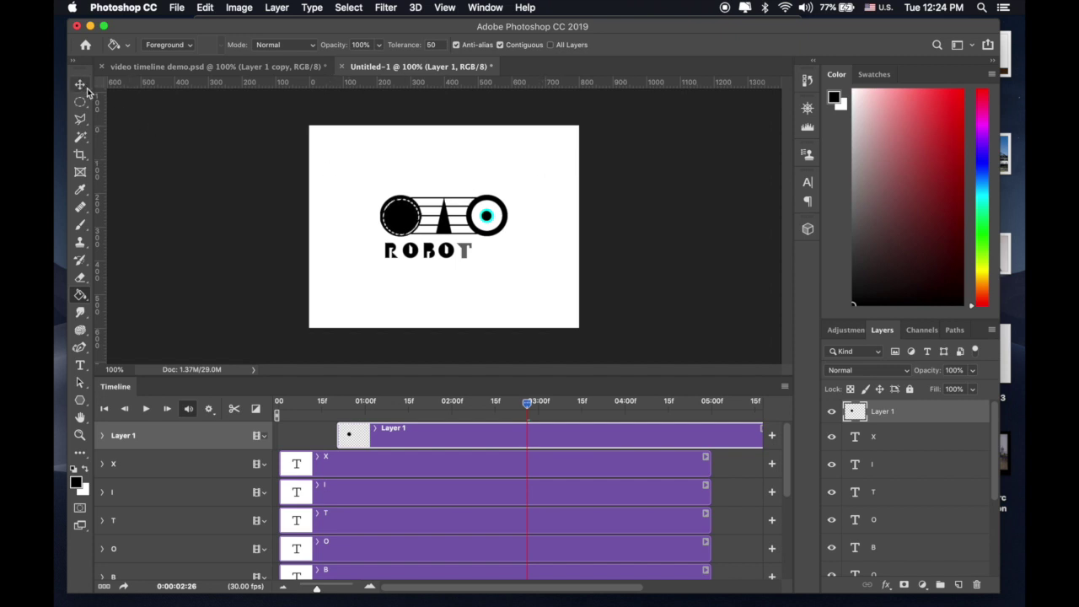
Copy the black circle over the right eye on the same layer and deselect it.
key(v)
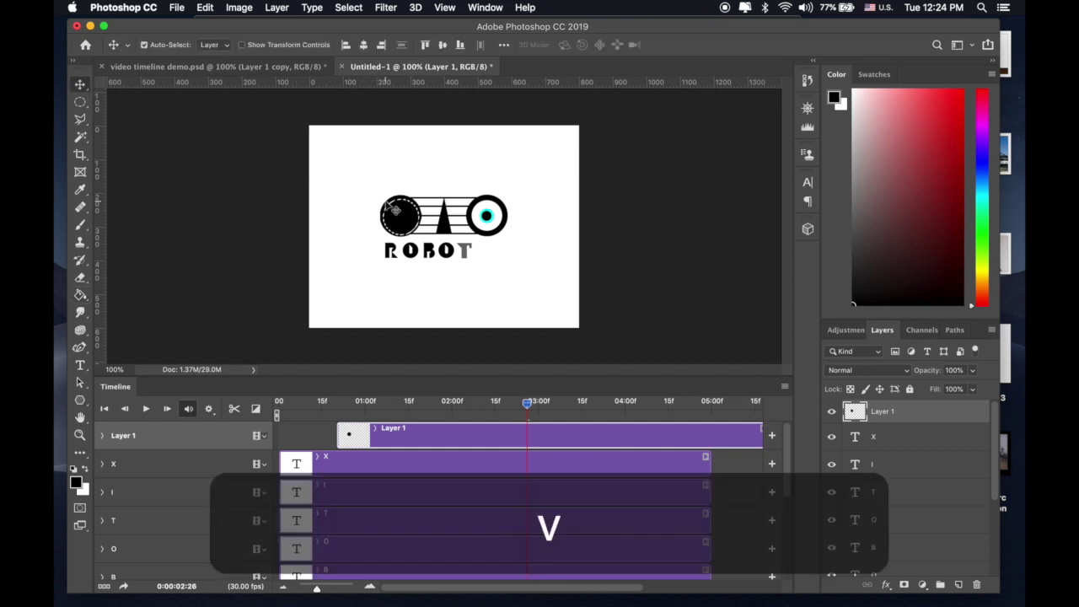
drag(395, 218, 485, 218)
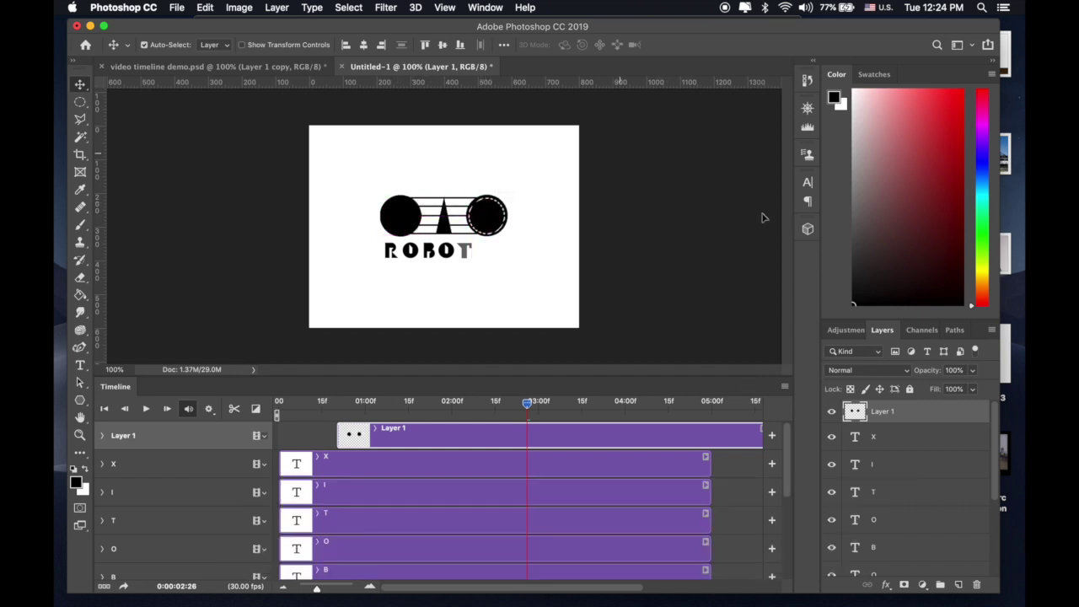
key(super)
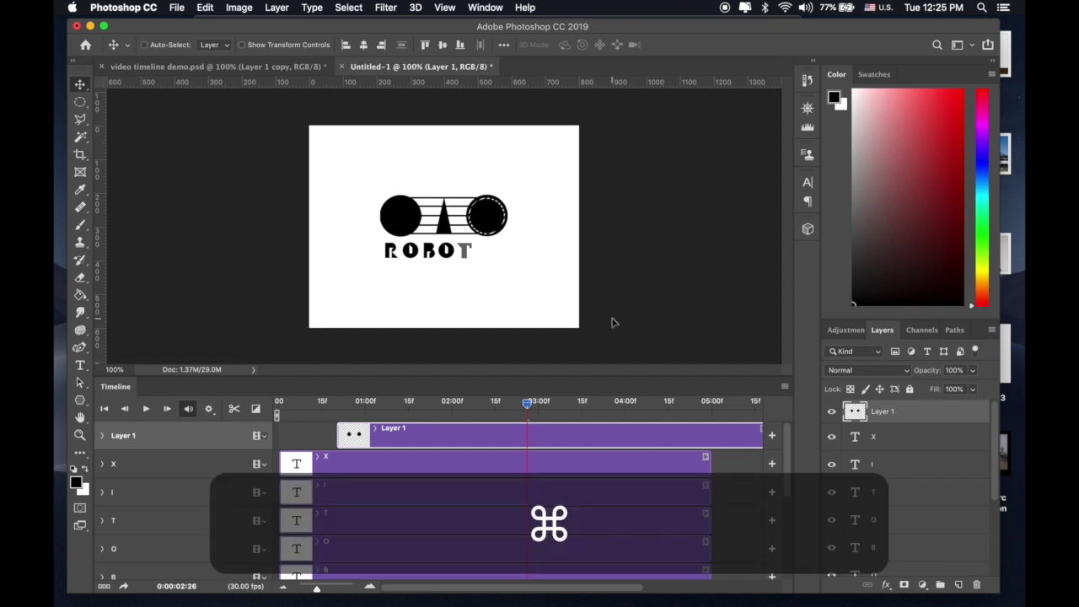
key(super+d)
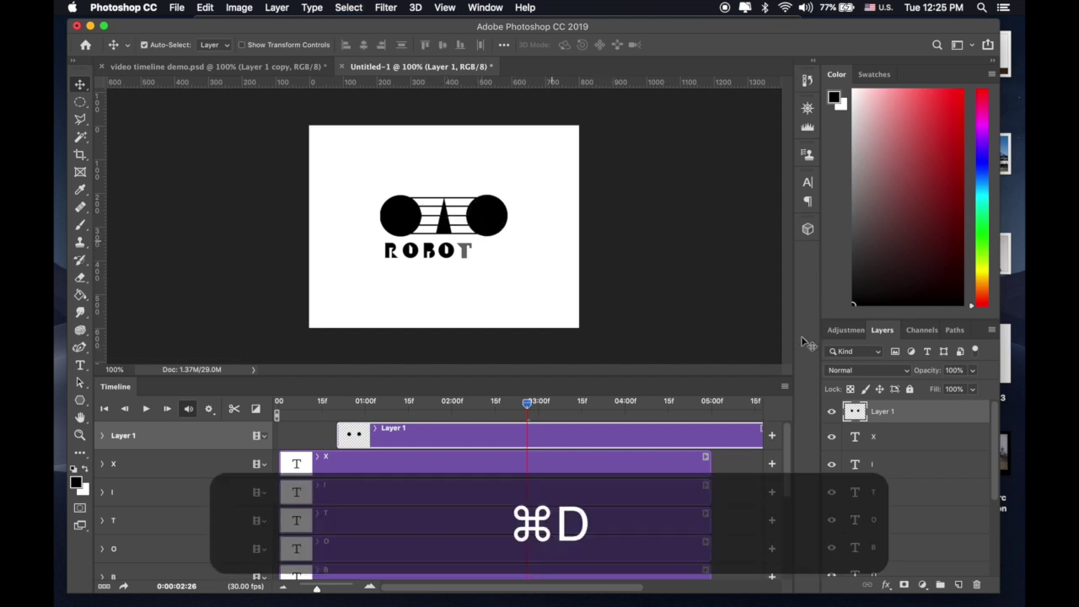
Toggle Layer 1's visibility off and on to compare the open and closed eyes.
click(874, 432)
click(879, 411)
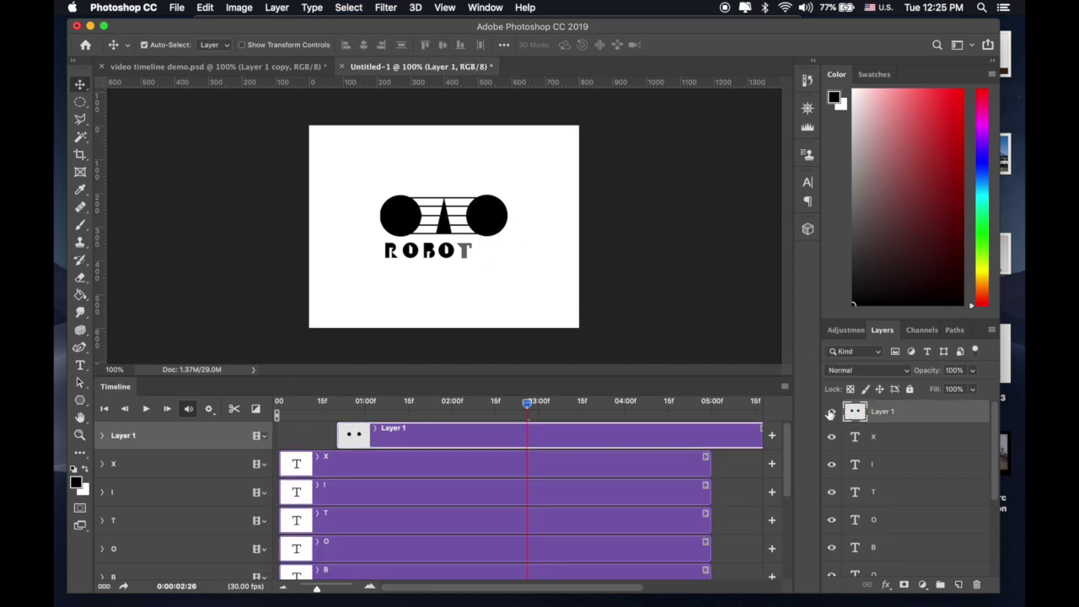
click(831, 412)
click(830, 412)
Shorten Layer 1's clip to a brief blink of about five frames starting at 0:00:03:15.
scroll(605, 448, right, 1)
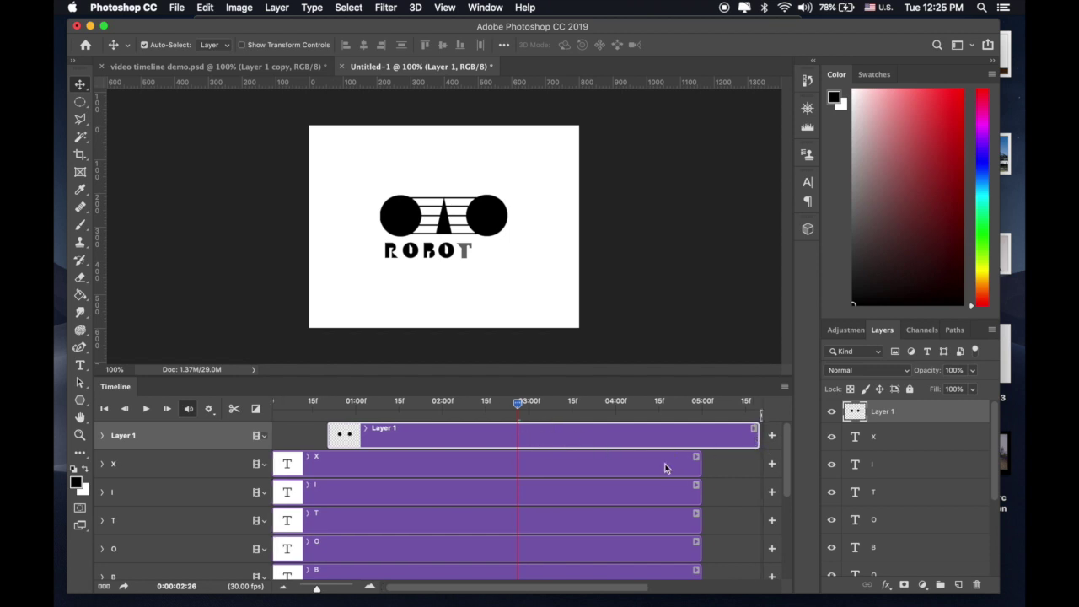
scroll(665, 466, right, 2)
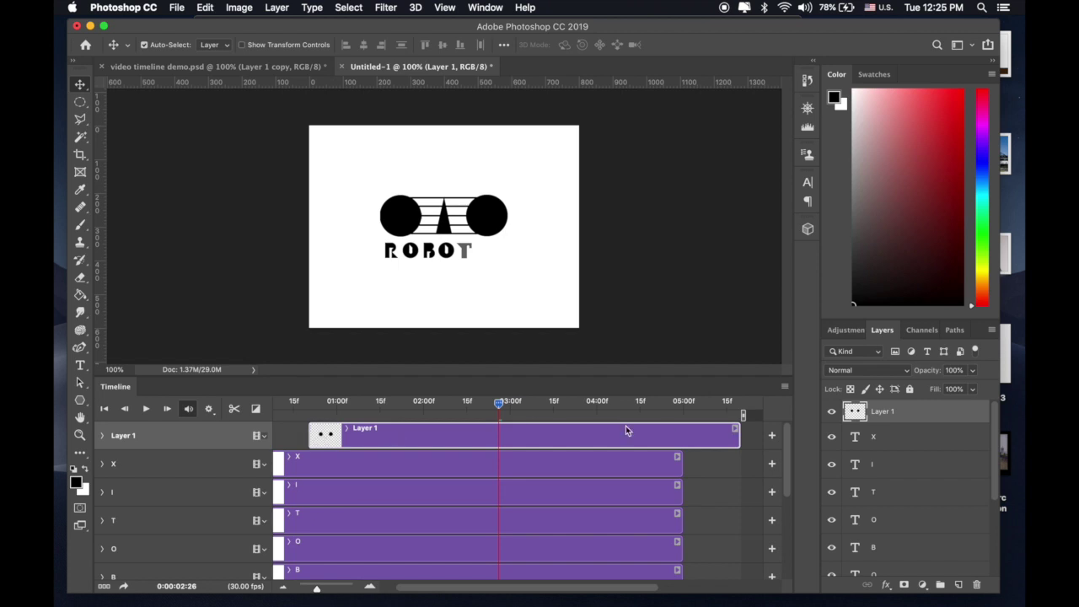
drag(737, 434, 567, 436)
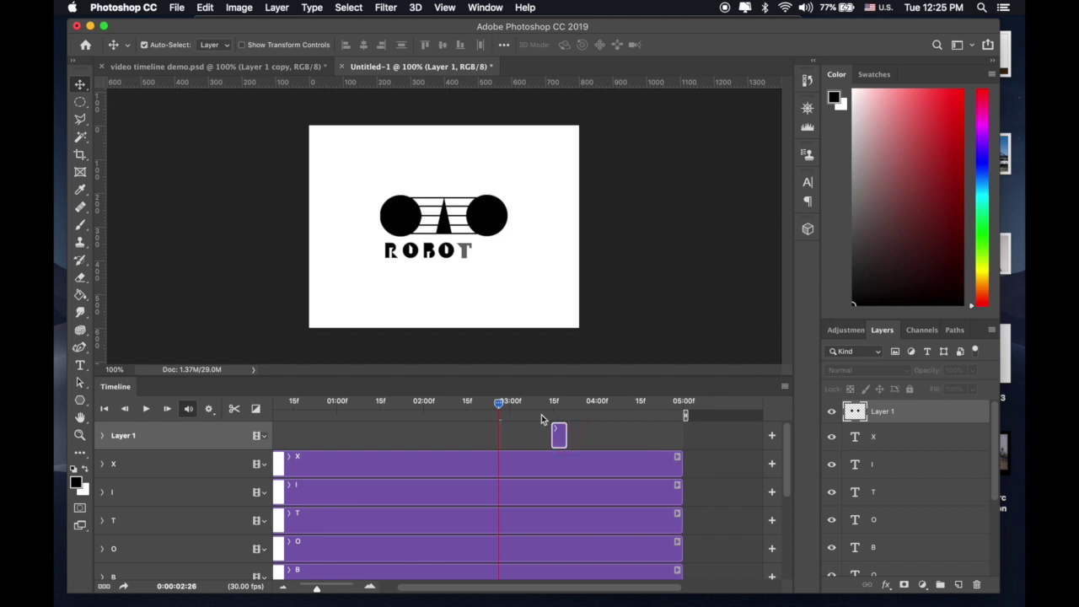
Play the animation repeatedly from the start to check the timing of the eye blink, and stop playback.
drag(500, 404, 230, 420)
key(v)
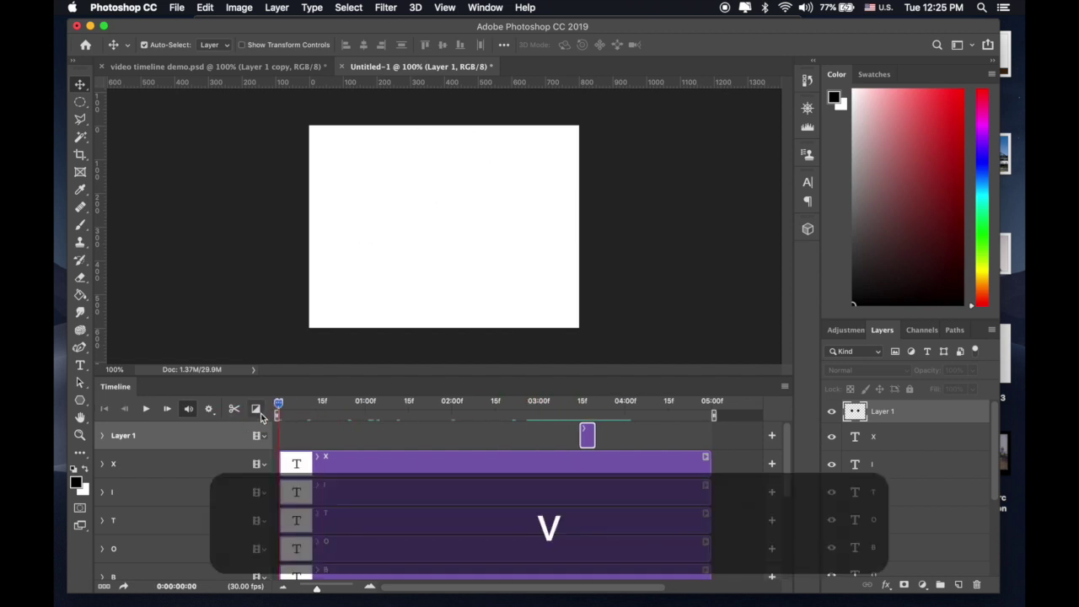
click(145, 408)
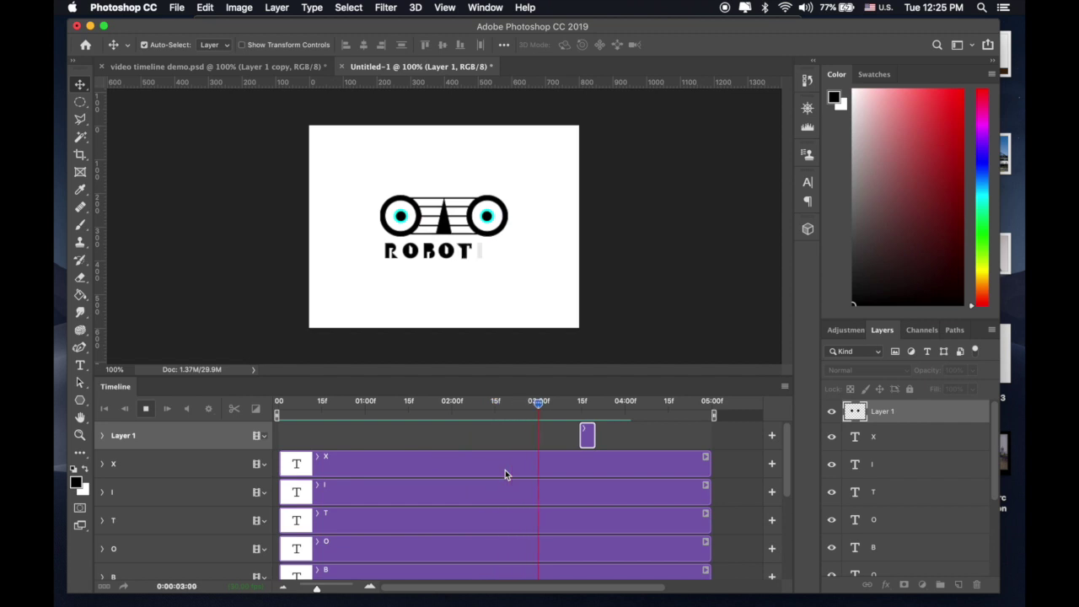
key(v)
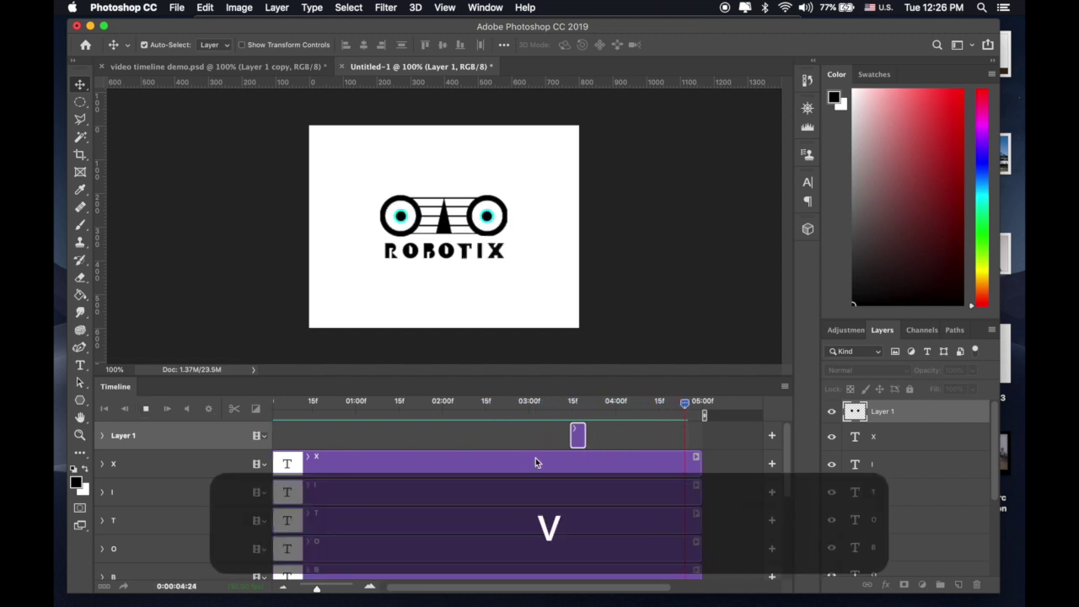
key(v)
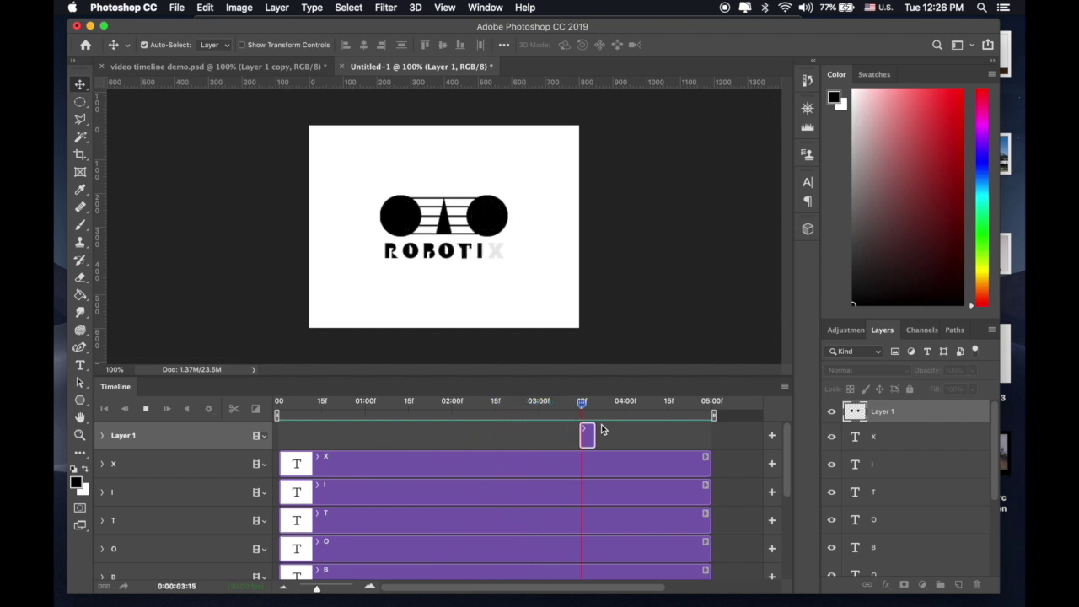
key(v)
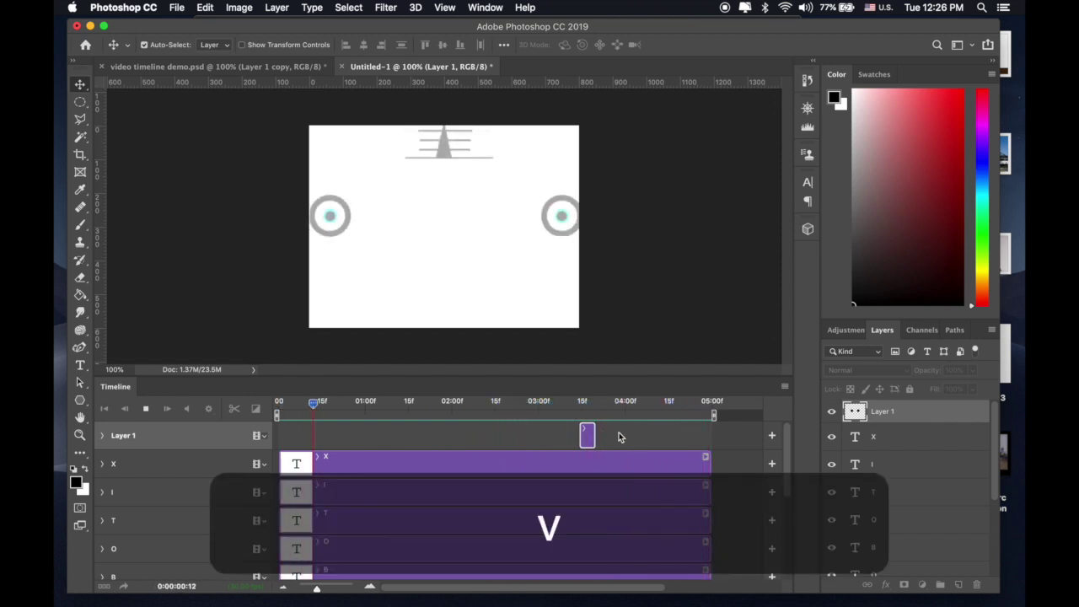
scroll(617, 458, right, 1)
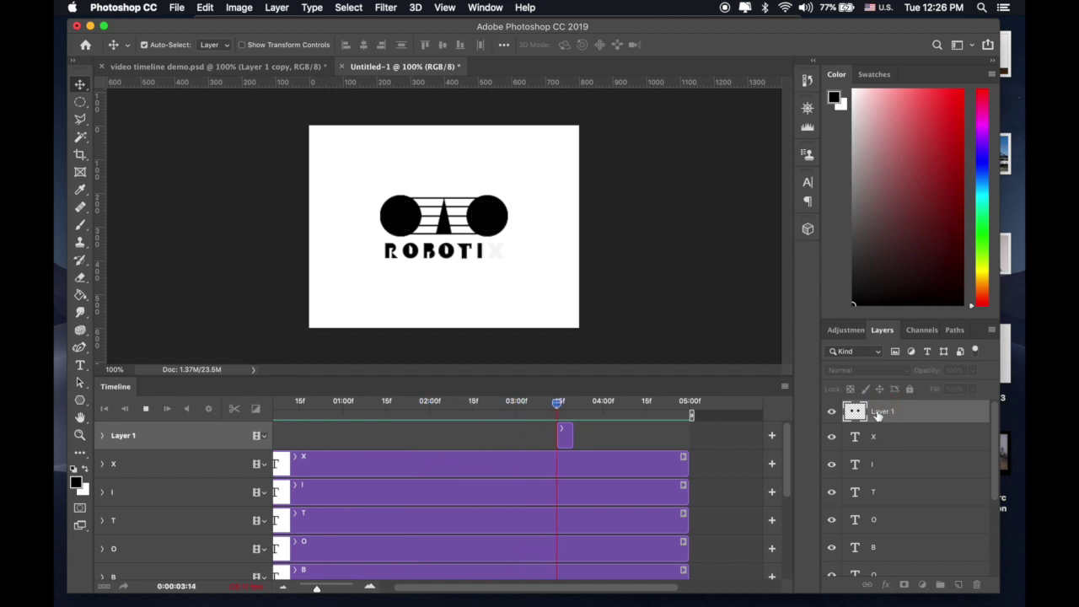
key(v)
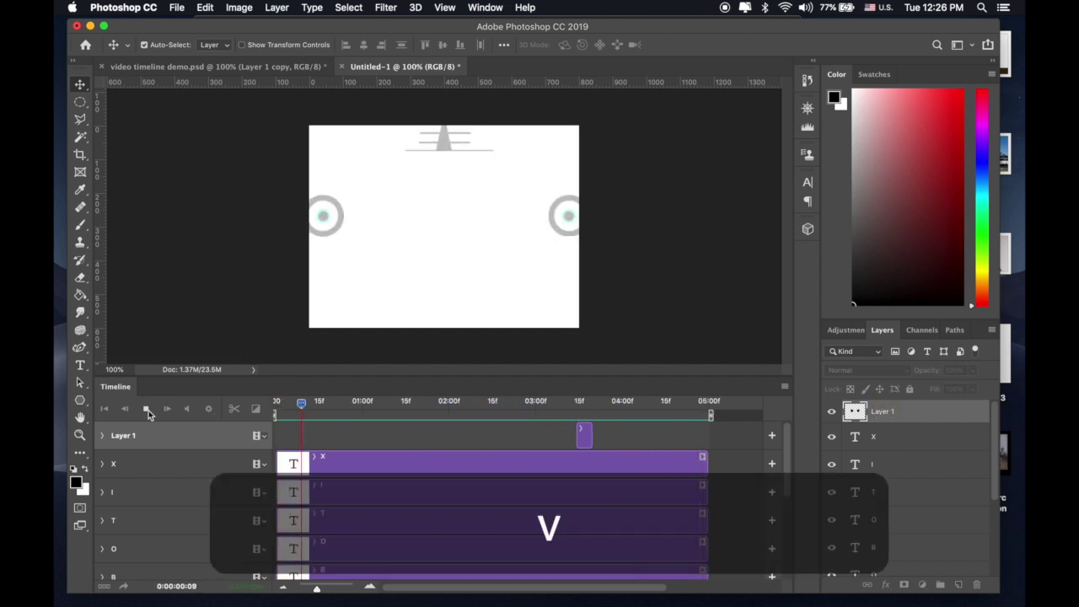
Duplicate Layer 1's black circles onto a new layer and move the new clip to start at about 0:00:04:00.
click(883, 443)
click(883, 413)
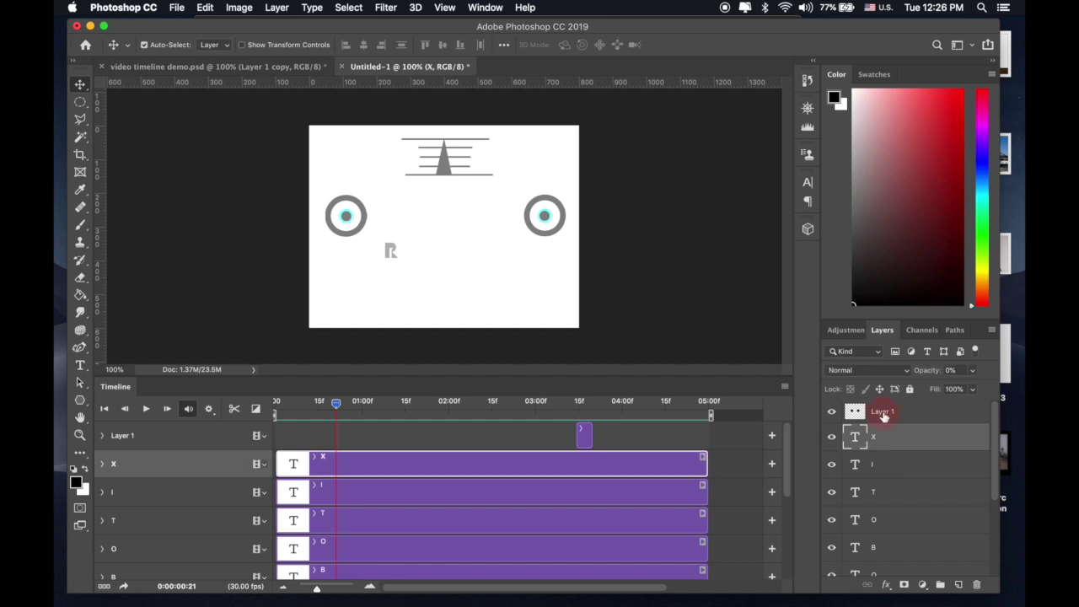
key(super)
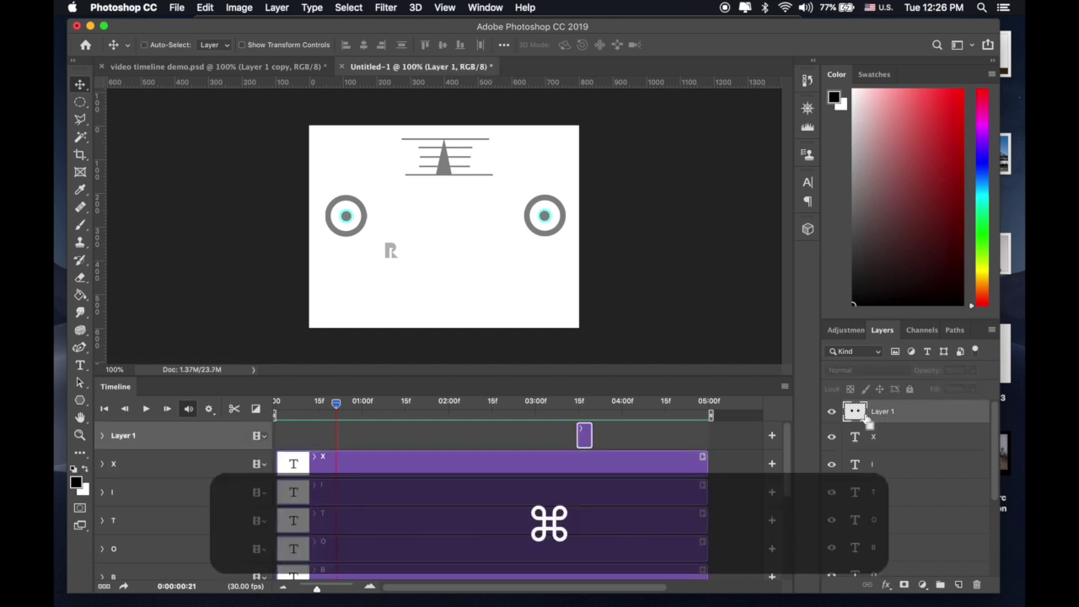
key(super+c)
key(super+v)
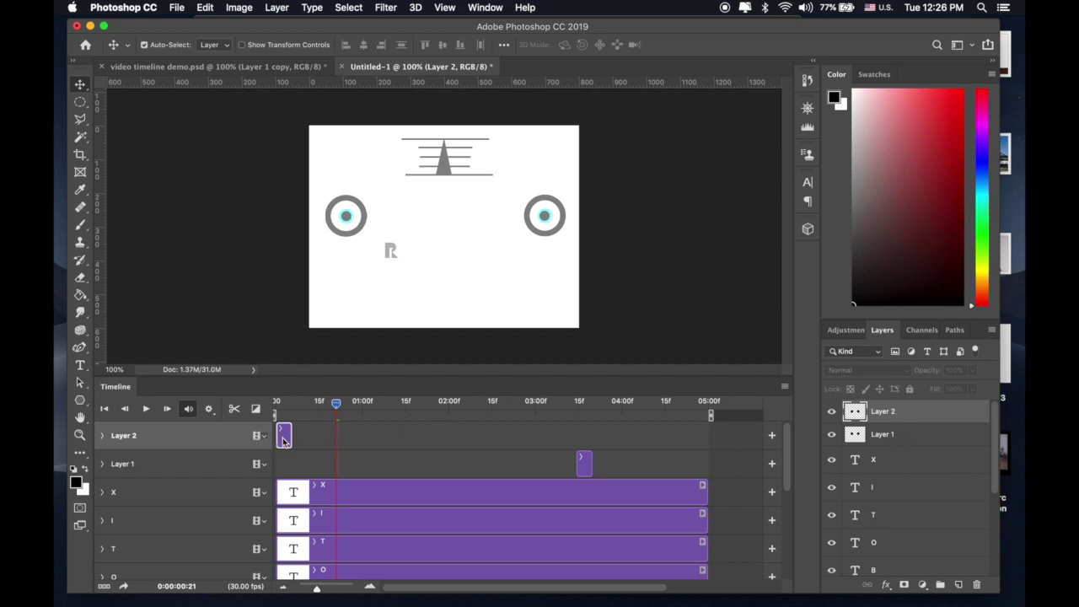
drag(283, 440, 624, 430)
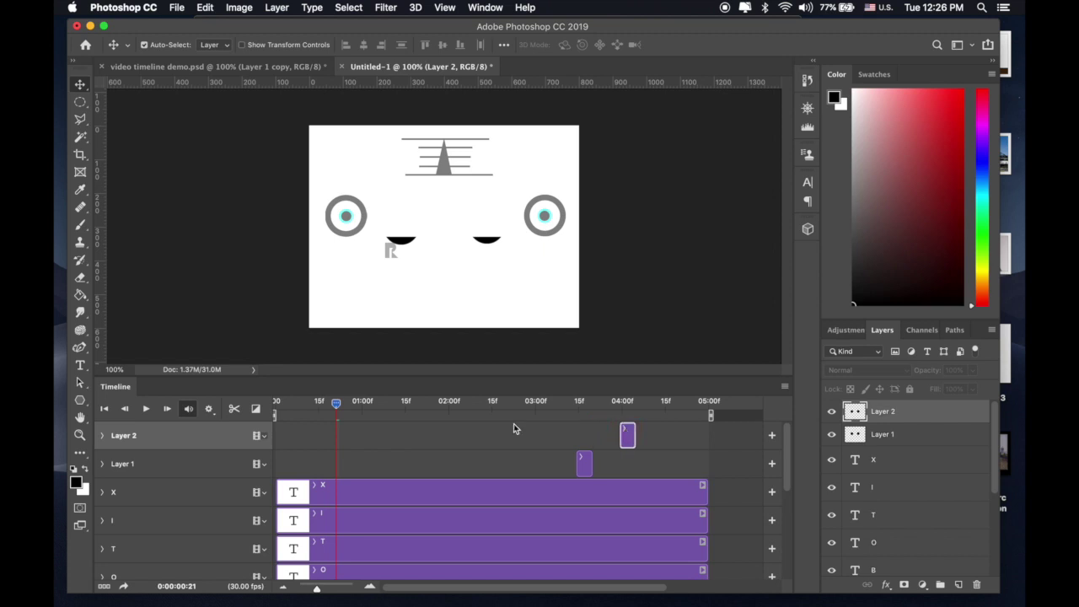
Play through the second blink, go to 0:00:04:02, and move Layer 2's black circles up to cover both eyes.
key(space)
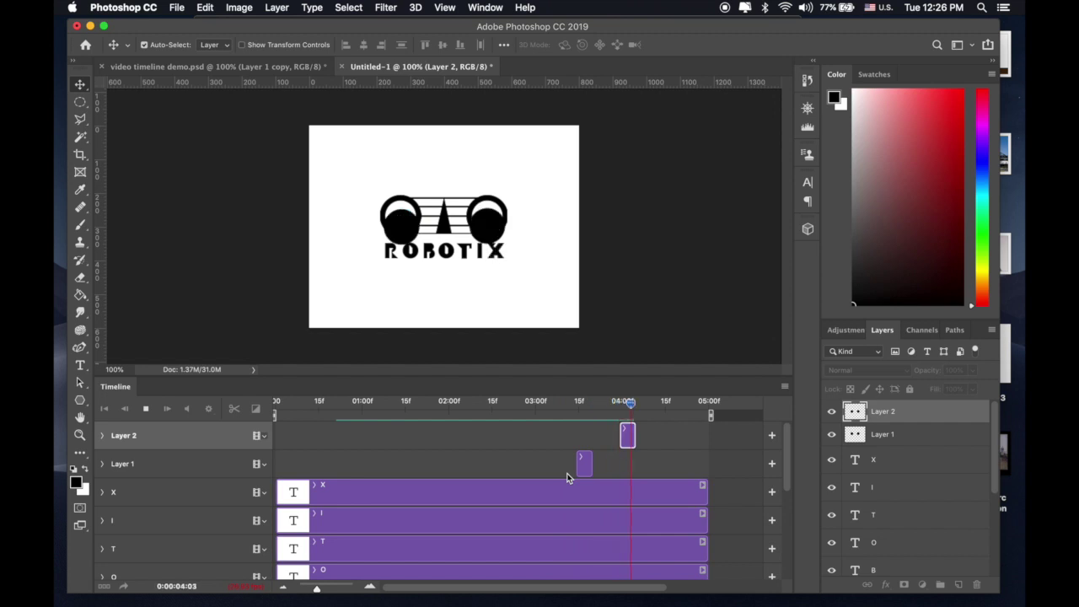
key(space)
drag(663, 405, 630, 409)
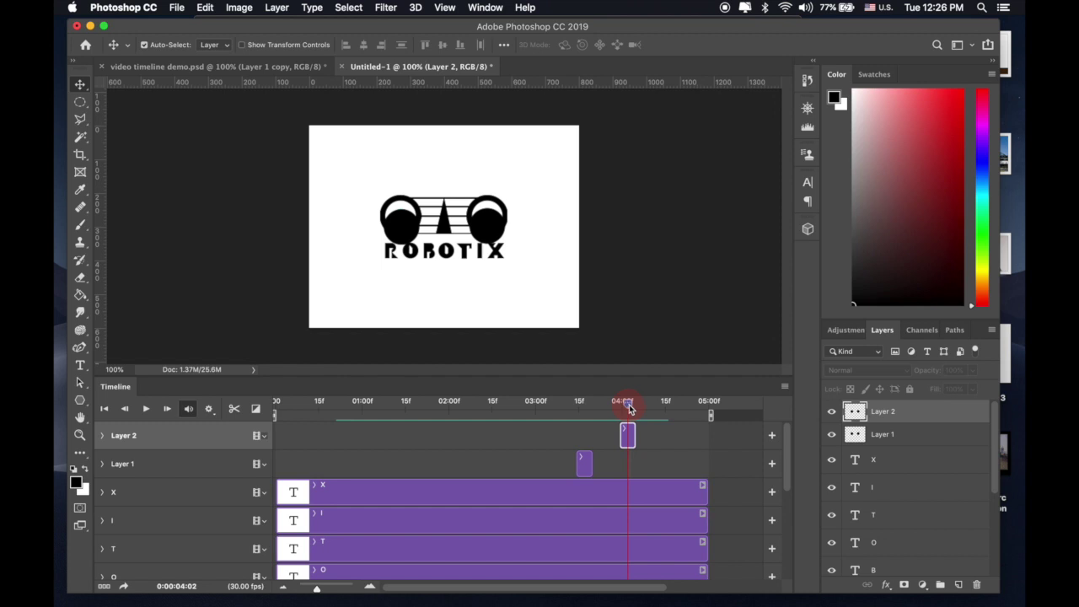
drag(628, 409, 628, 408)
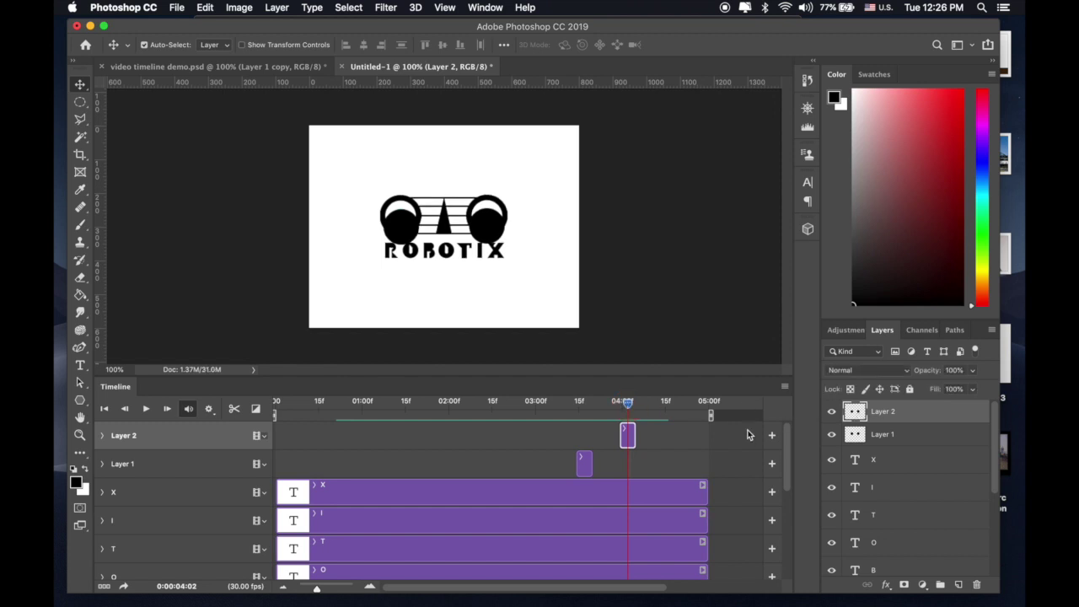
key(v)
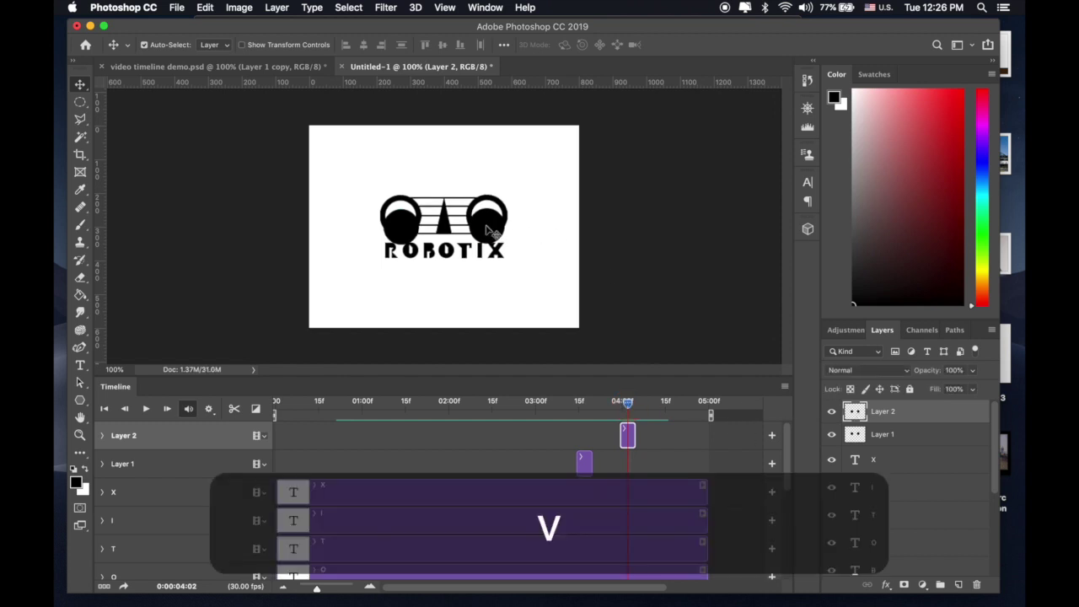
drag(487, 230, 485, 219)
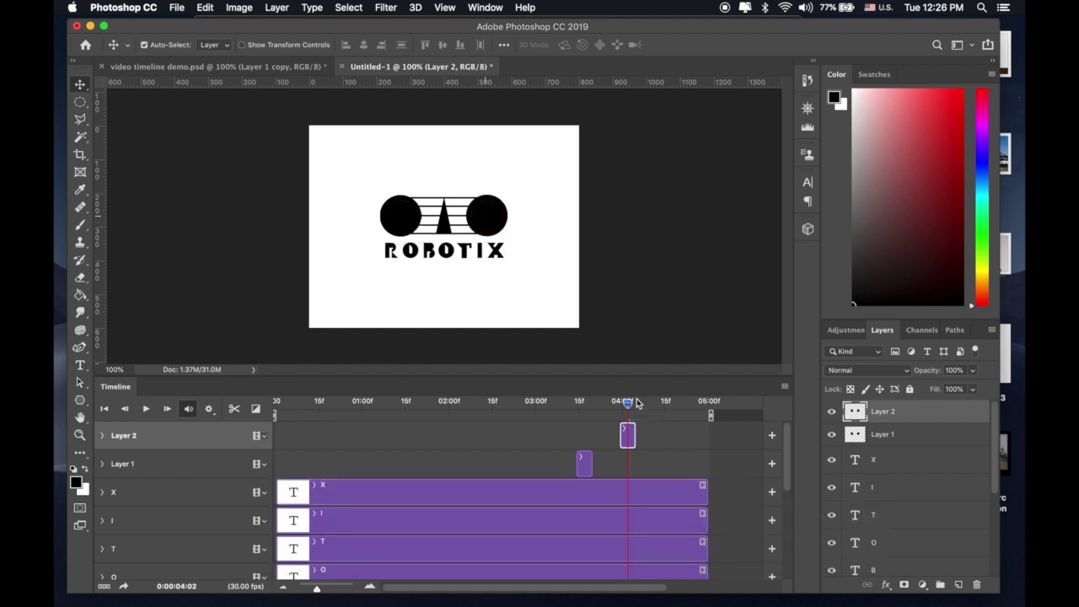
Play the animation twice from around 0:00:03:00 to check the timing of both eye blinks.
drag(628, 403, 534, 403)
key(space)
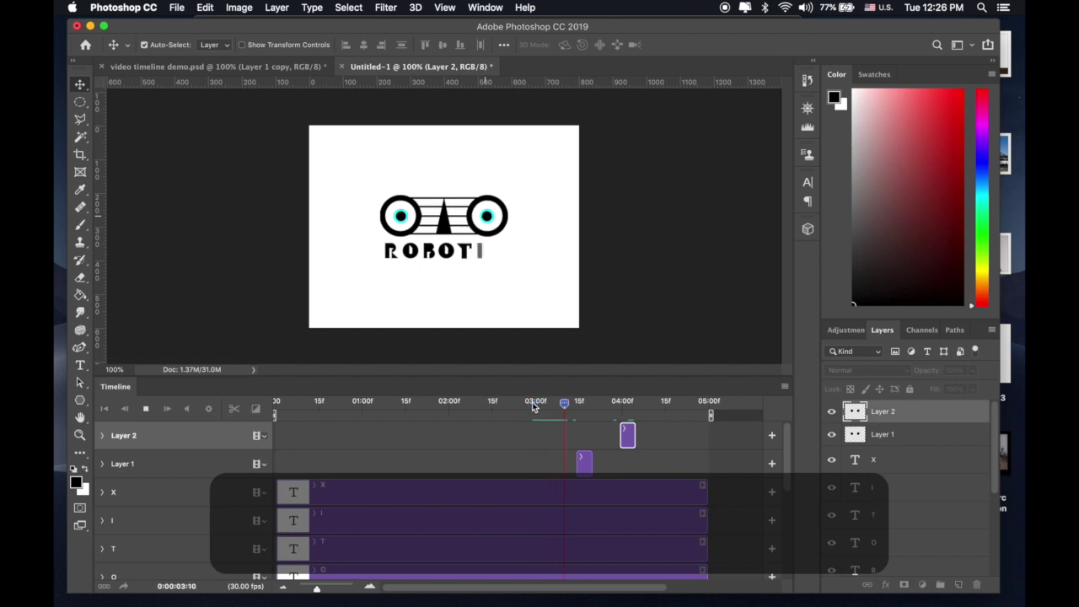
key(space)
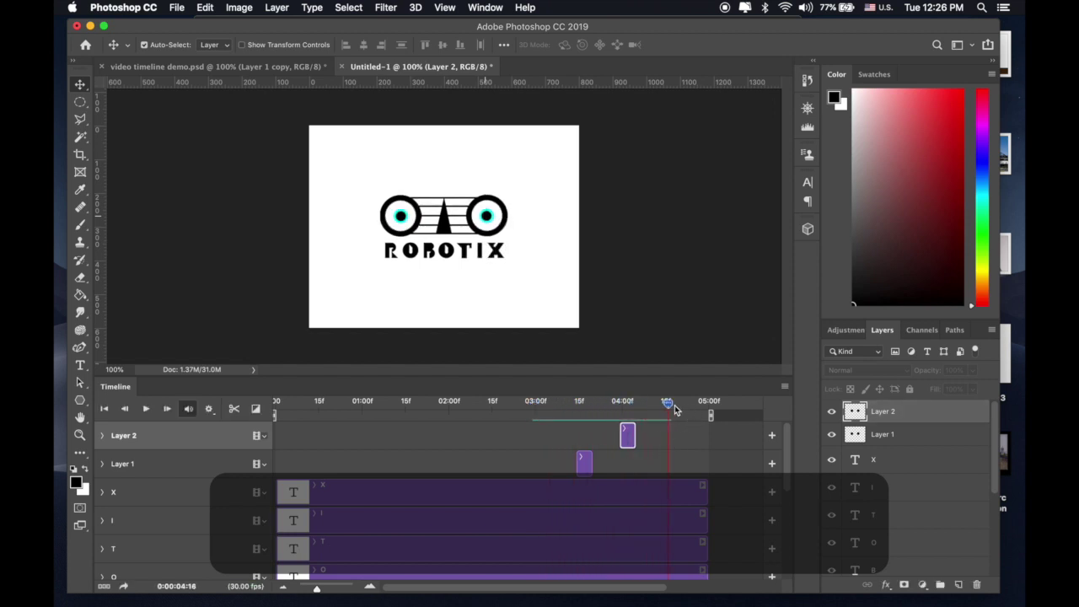
drag(674, 409, 521, 418)
key(space)
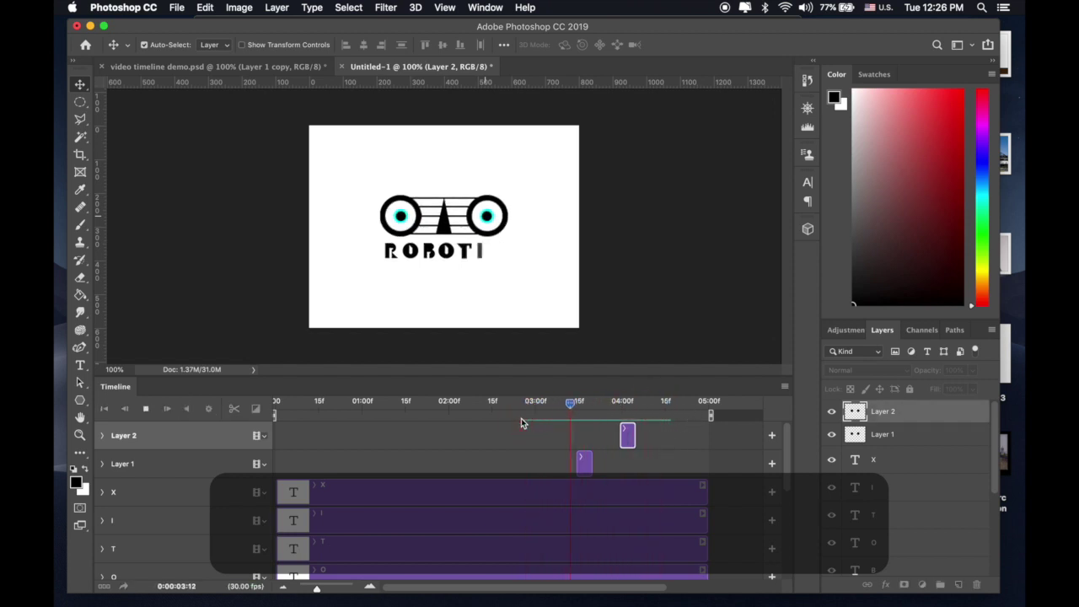
key(space)
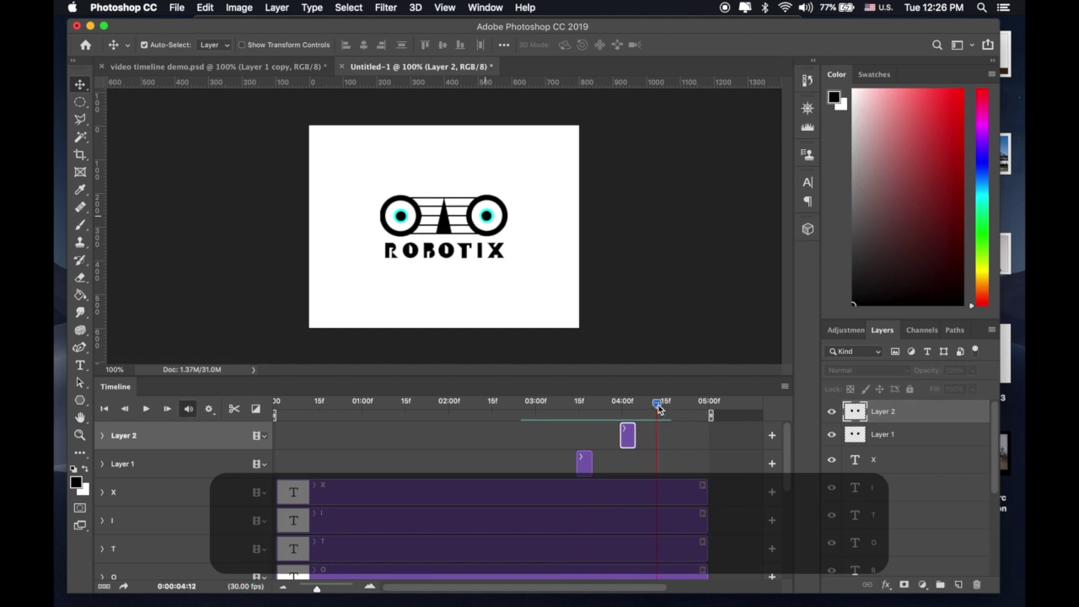
drag(657, 406, 642, 405)
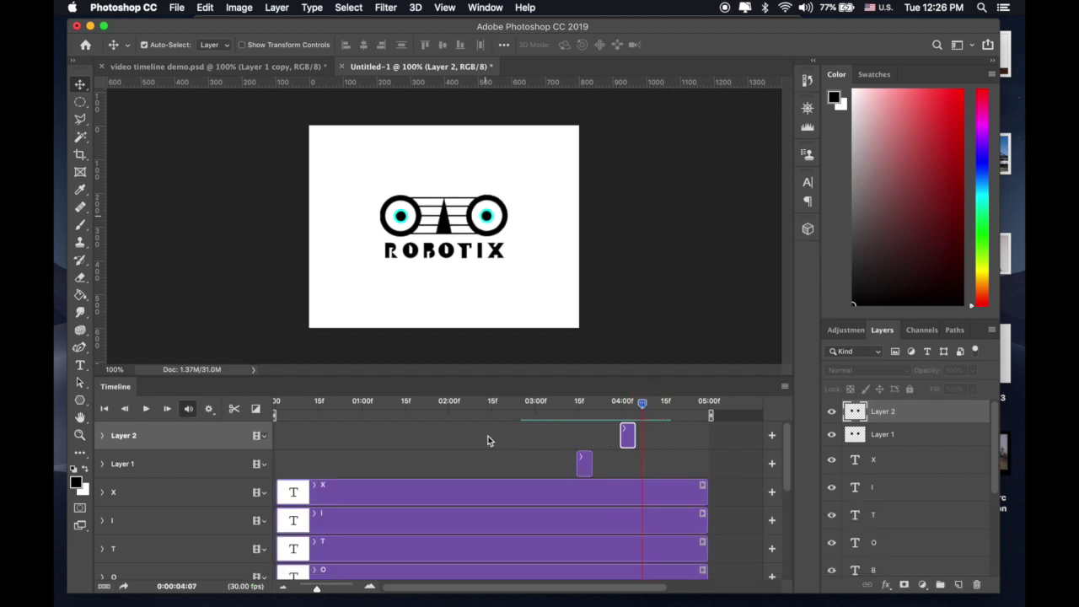
Try placing Layer 2's clip on Layer 1's timeline track, and undo the resulting grouping.
drag(627, 434, 627, 463)
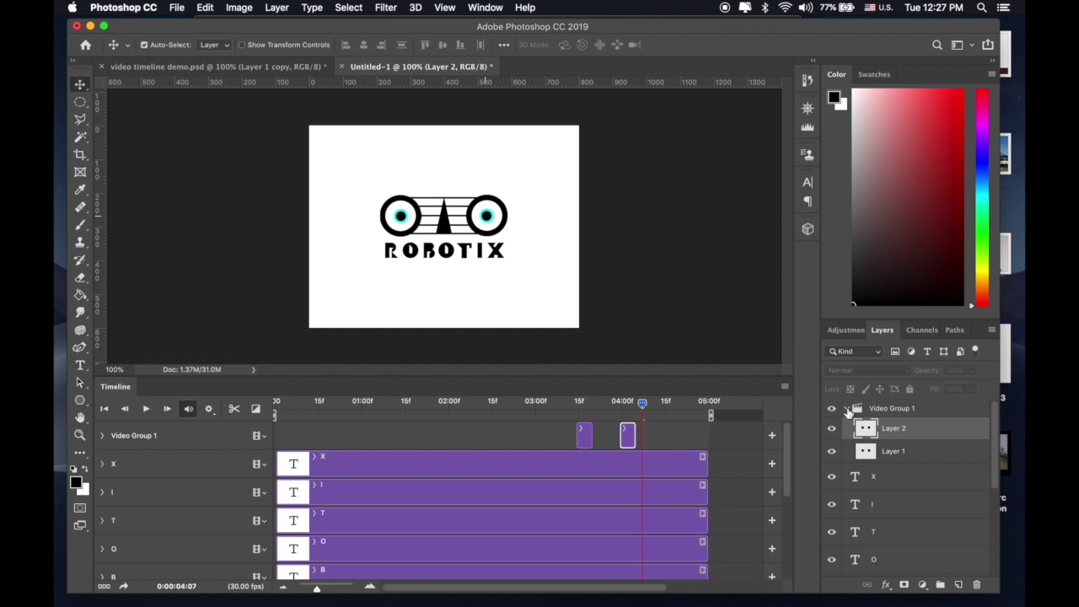
key(super+z)
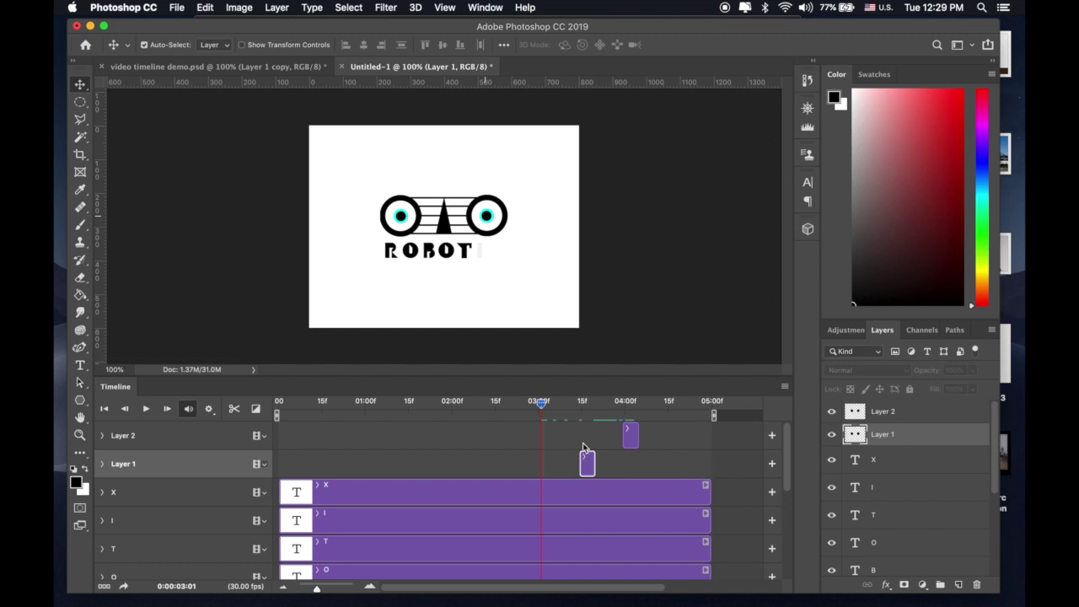
drag(543, 410, 500, 411)
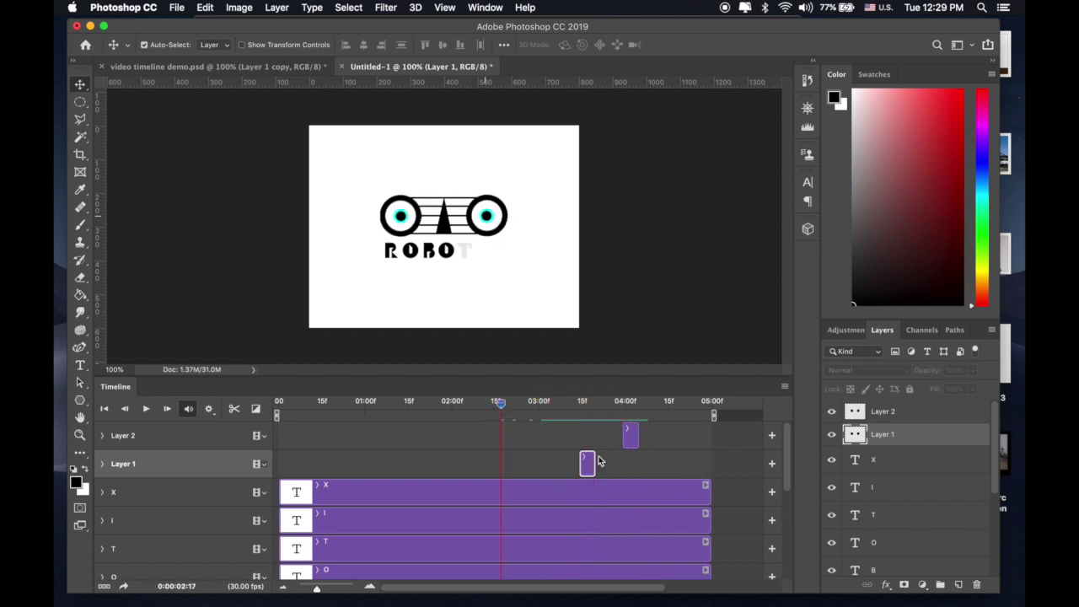
scroll(598, 459, down, 3)
scroll(599, 472, up, 3)
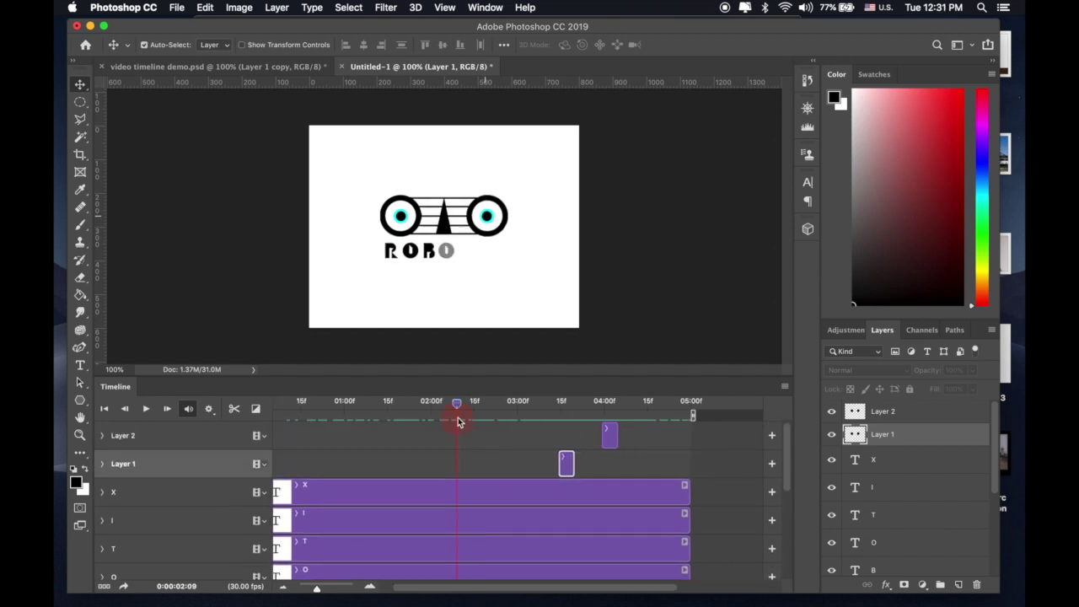
drag(458, 419, 509, 404)
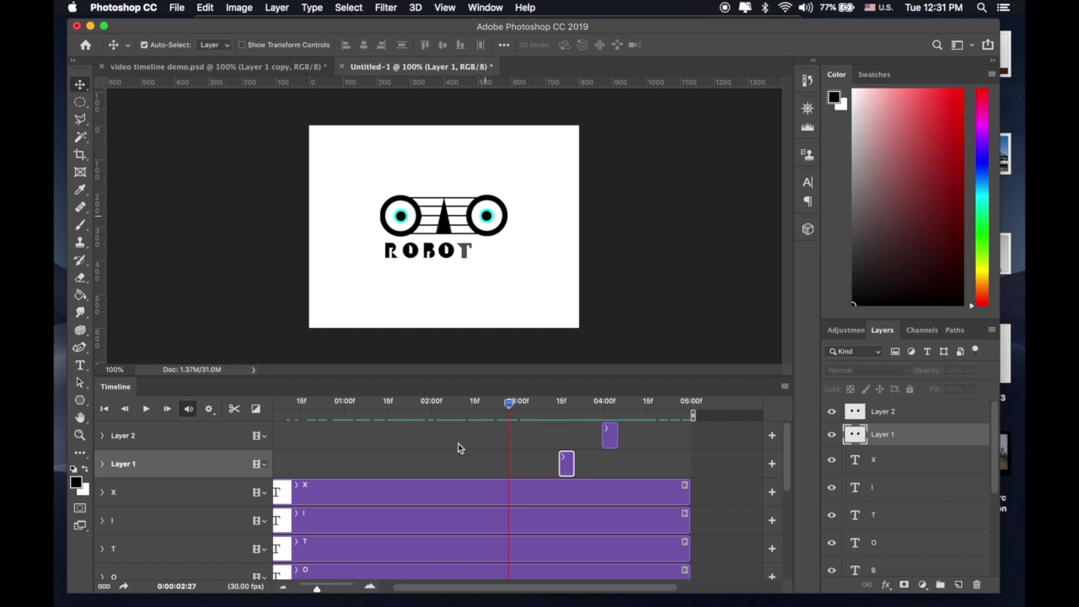
scroll(449, 492, down, 2)
scroll(448, 491, up, 2)
click(177, 8)
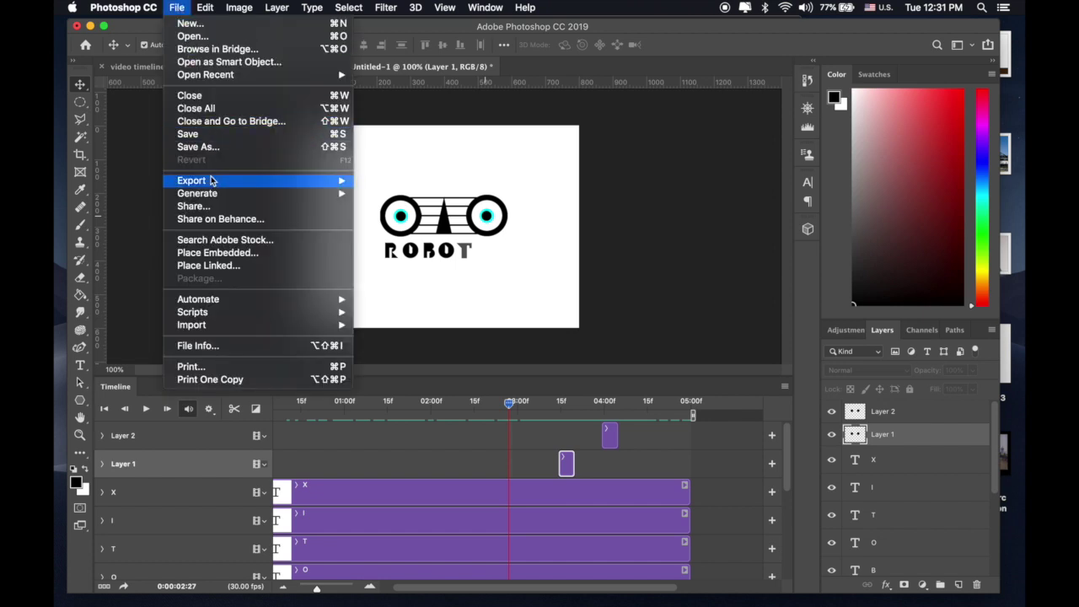
mouse_move(213, 180)
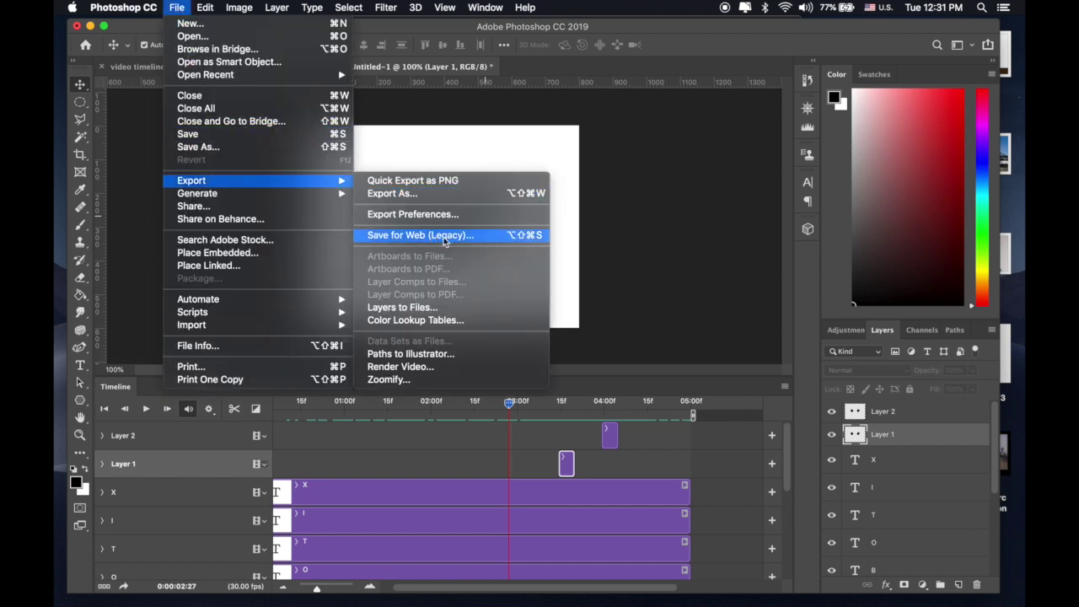
click(690, 38)
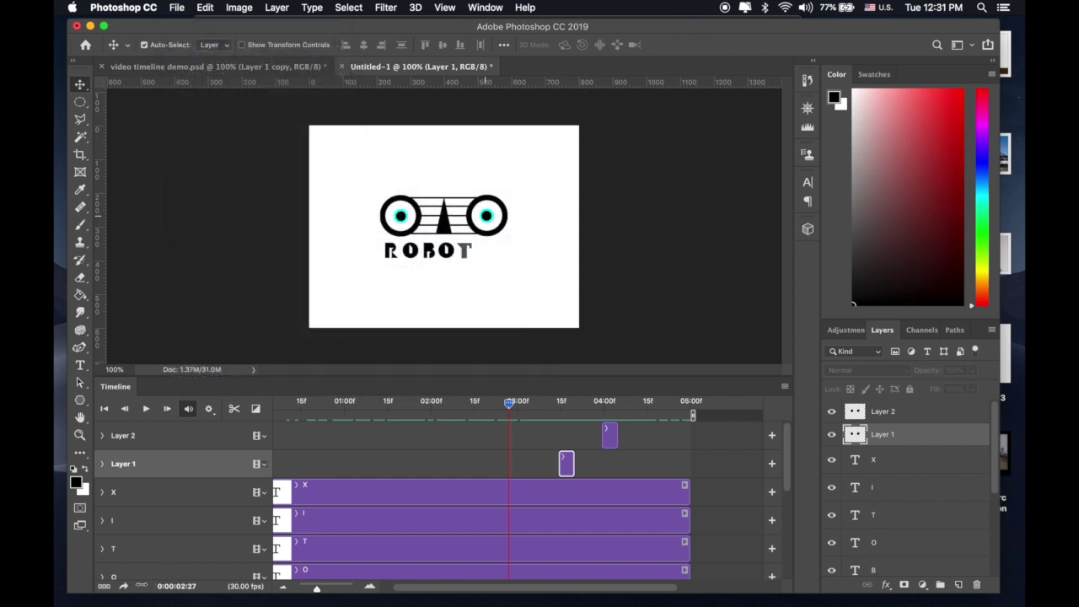
Render all frames to the Desktop as Untitled-1.mp4, using H.264, the High Quality preset, 800 x 600 and 30 fps.
click(124, 588)
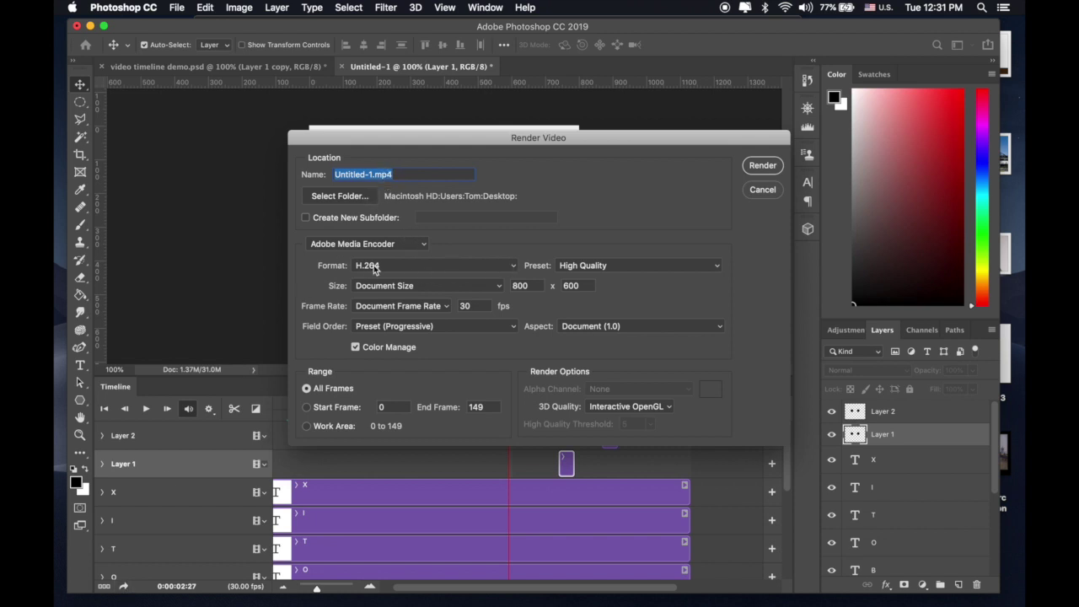
click(514, 267)
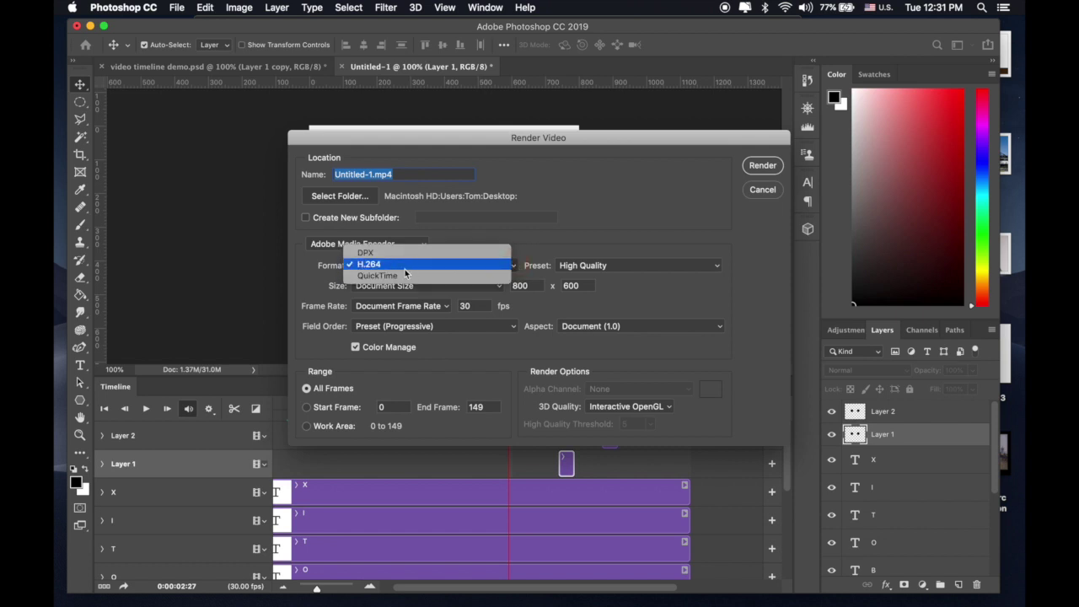
click(631, 199)
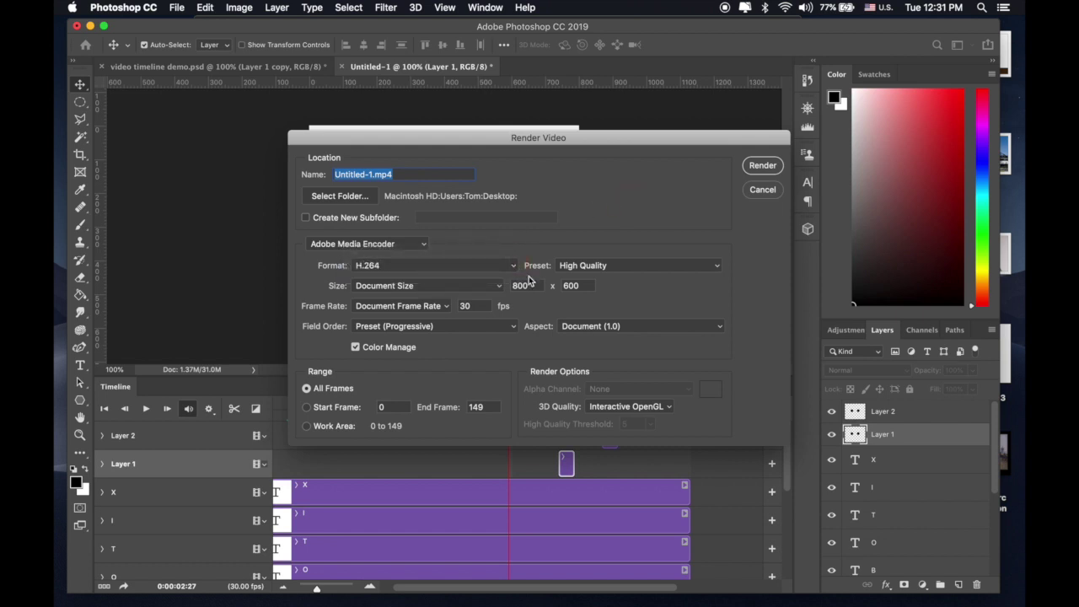
click(762, 165)
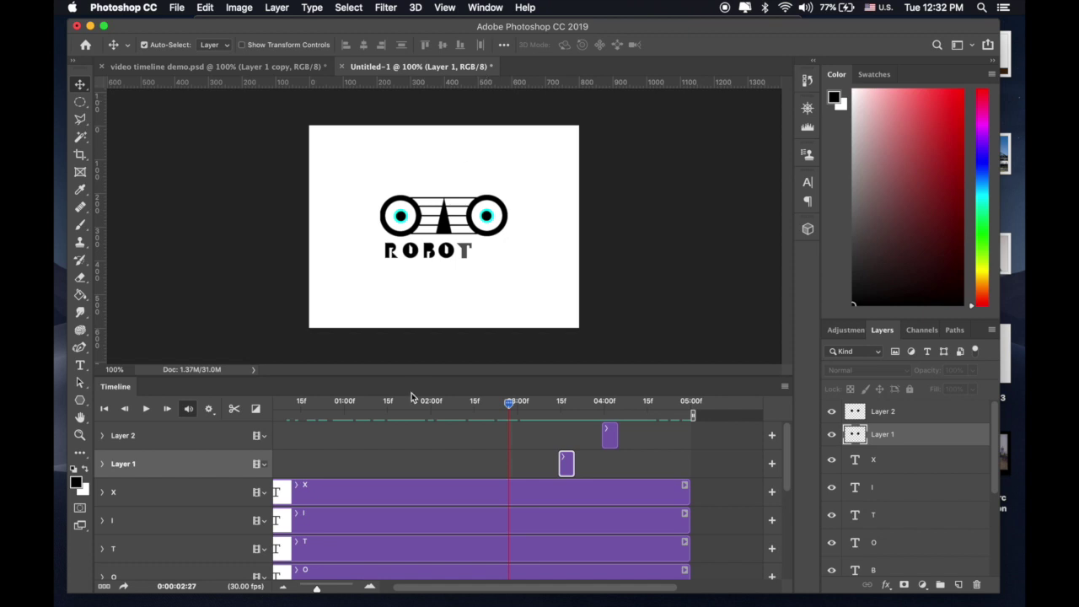
scroll(397, 513, down, 3)
scroll(480, 443, down, 2)
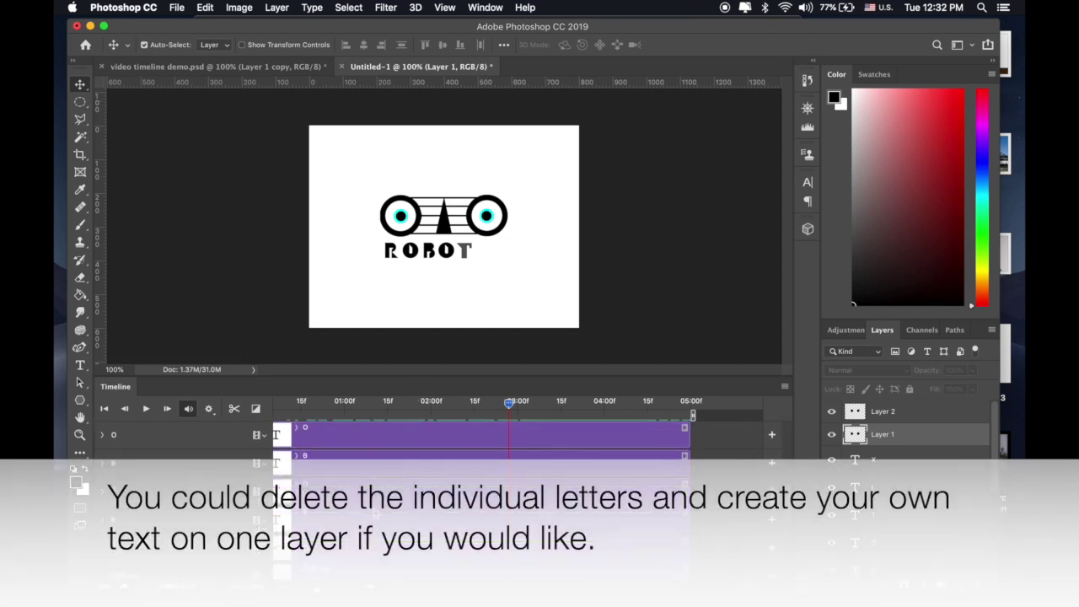